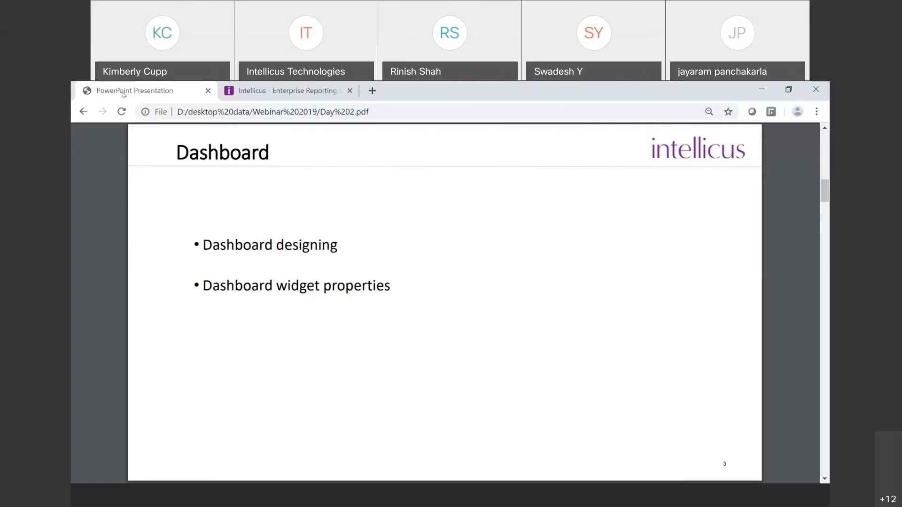
Step: Page through the Day 2 presentation from the Dashboard slide to the Retail Sales Dashboard slide
{"action": "key", "text": "Page_Down"}
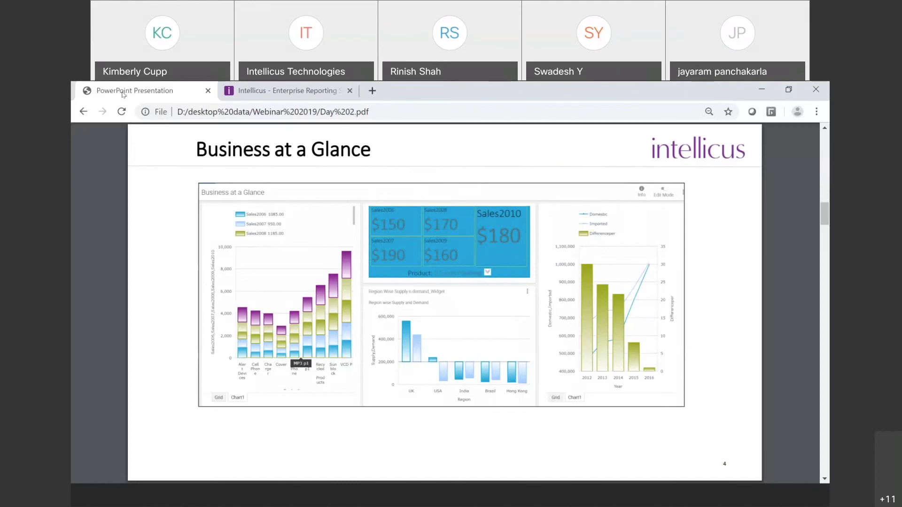
{"action": "key", "text": "Page_Down"}
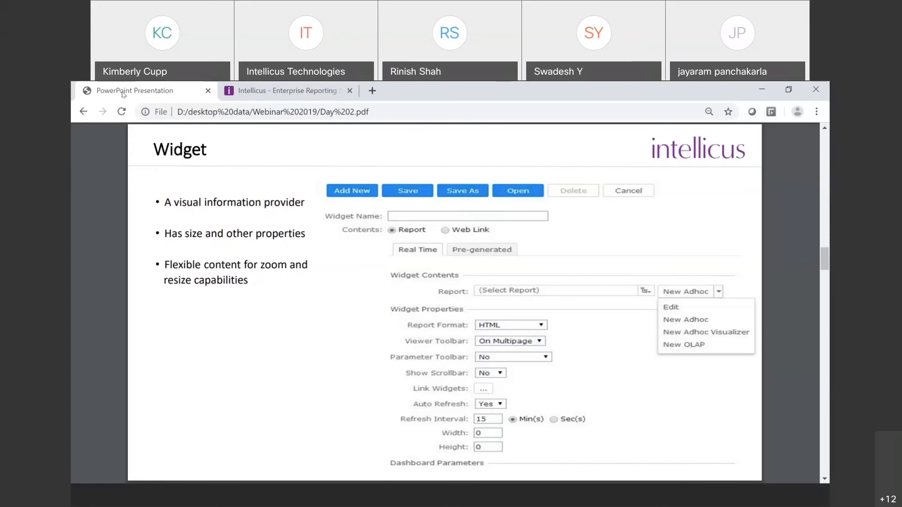
{"action": "key", "text": "Page_Down"}
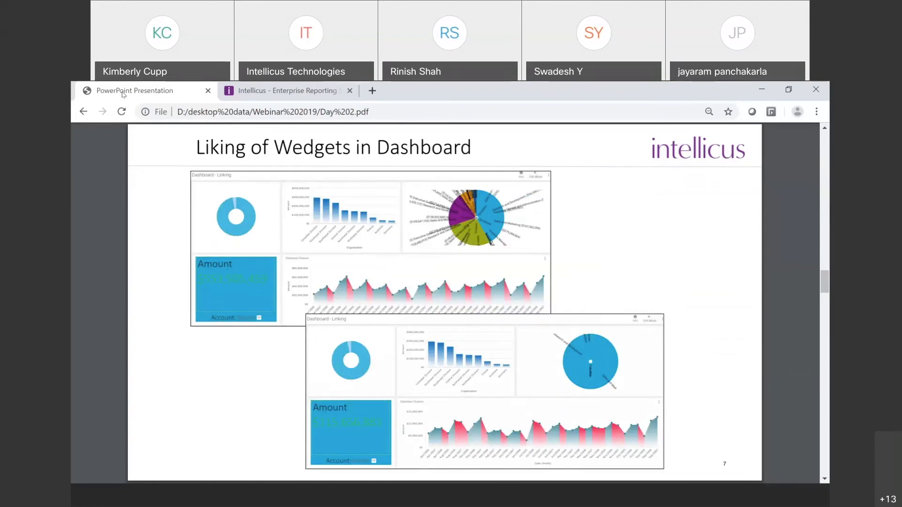
{"action": "key", "text": "Page_Down"}
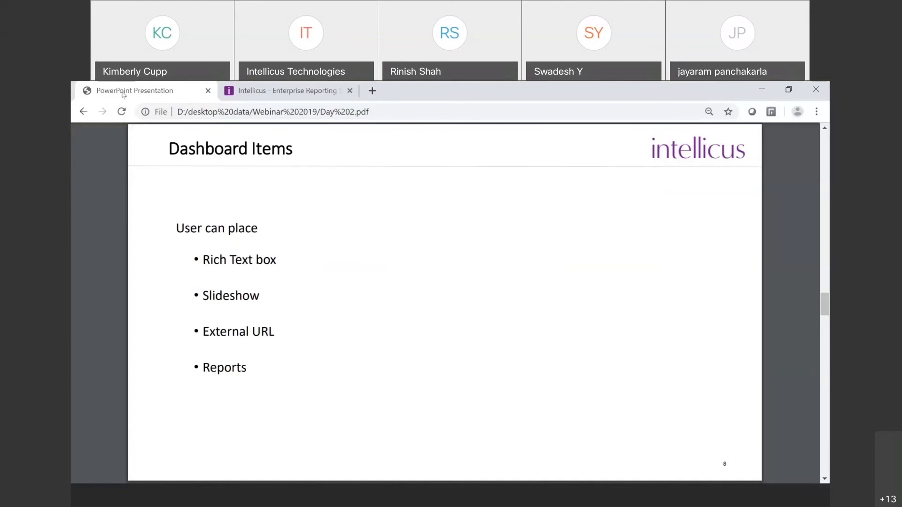
{"action": "key", "text": "Page_Down"}
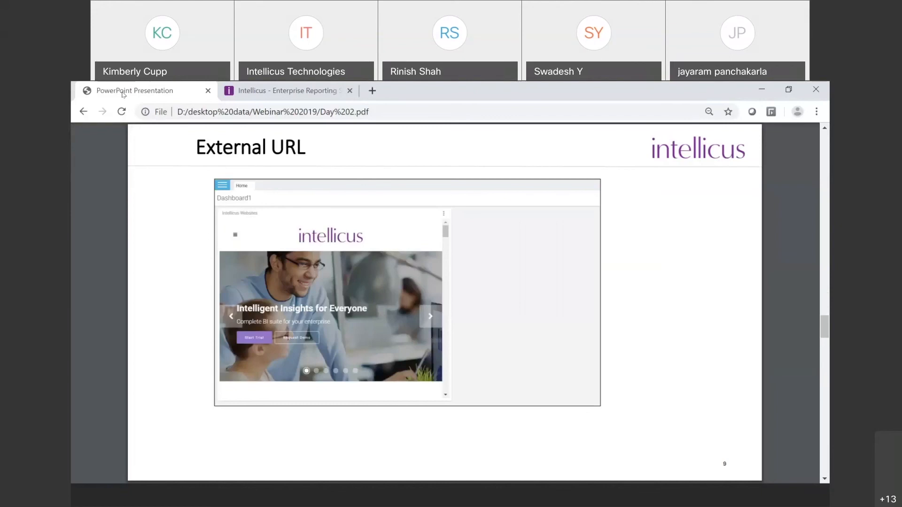
{"action": "key", "text": "Page_Down"}
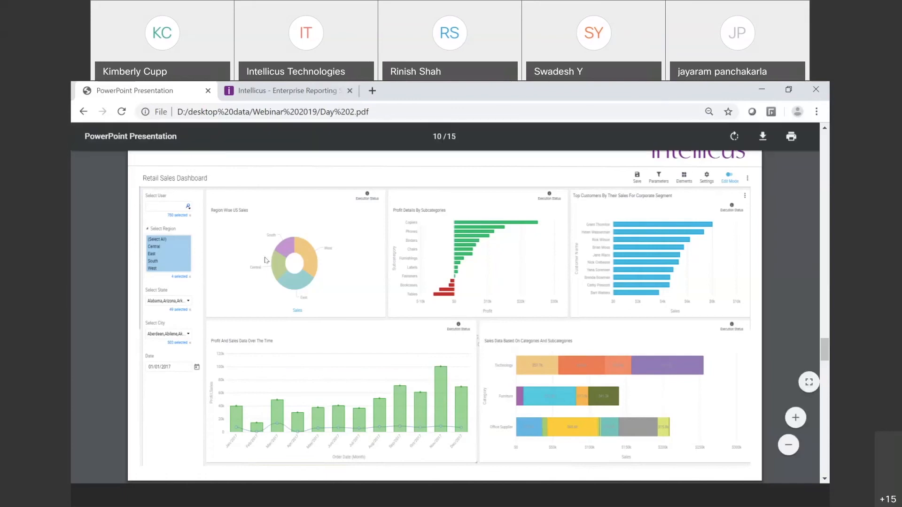
Step: Switch to the Intellicus portal and open the dashboard designer from Analytics
{"action": "left_click", "coordinate": [264, 92]}
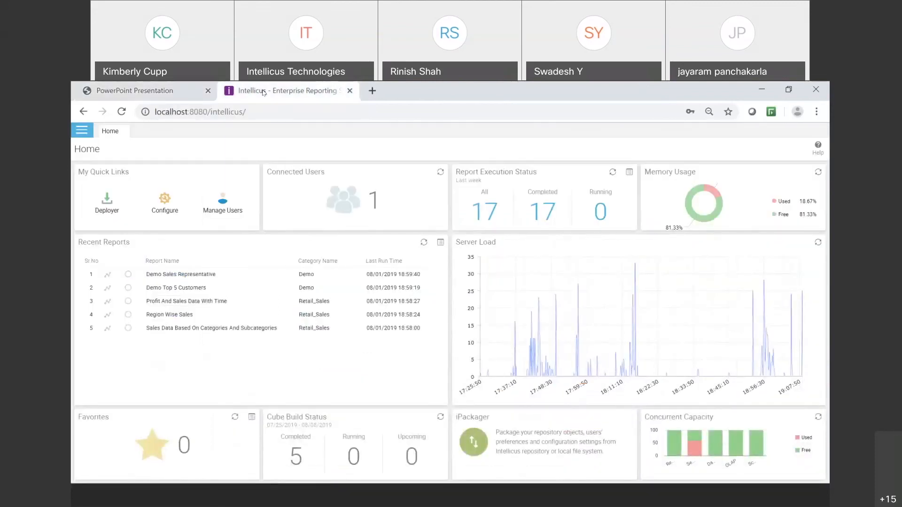
{"action": "left_click", "coordinate": [82, 131]}
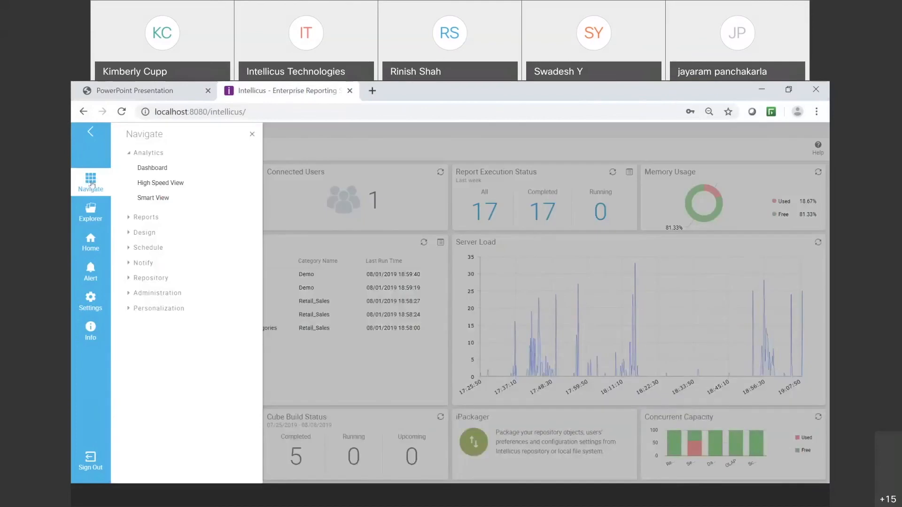
{"action": "left_click", "coordinate": [152, 169]}
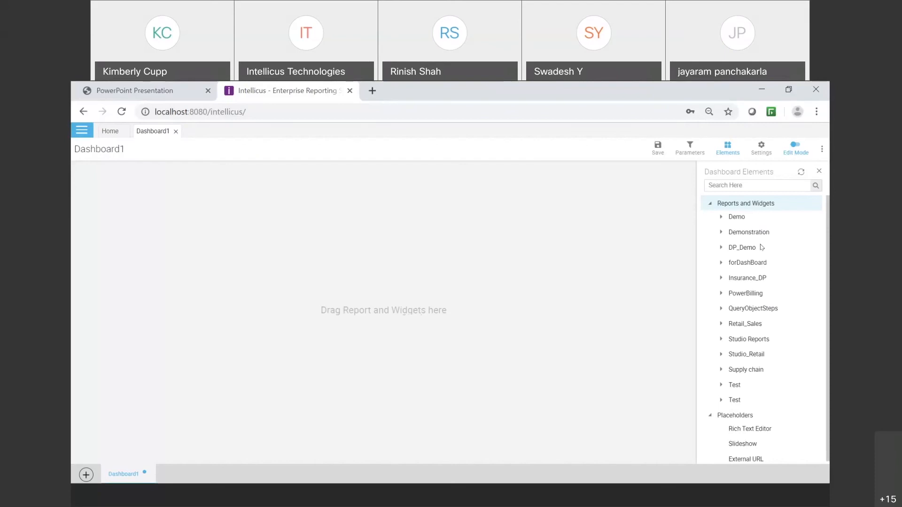
Step: Add the US States Power Revenue and Sales widget from the Demonstration folder, stretching it to the full canvas width and making it taller
{"action": "left_click", "coordinate": [722, 234]}
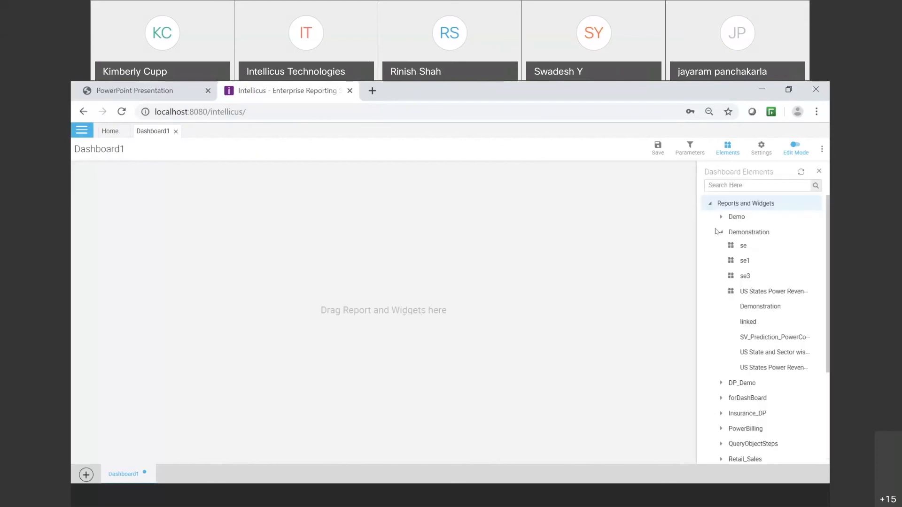
{"action": "double_click", "coordinate": [767, 291]}
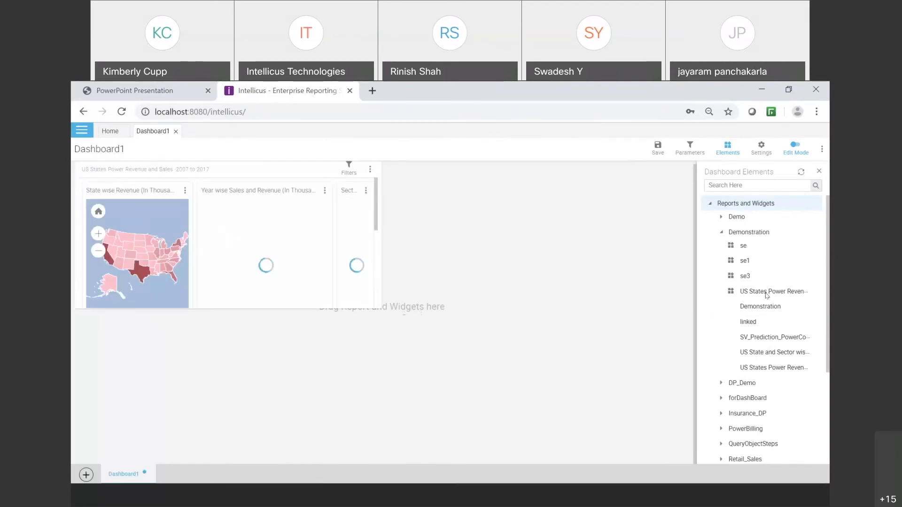
{"action": "double_click", "coordinate": [383, 263]}
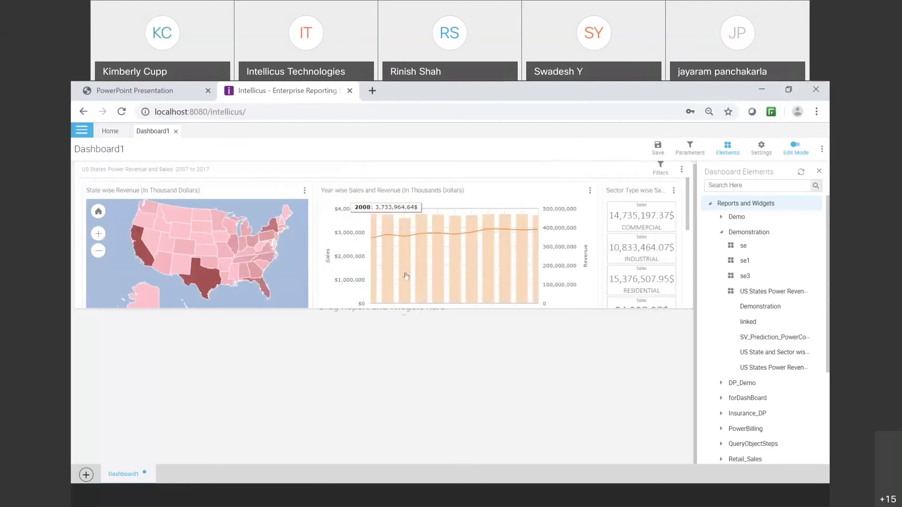
{"action": "left_click_drag", "start_coordinate": [578, 308], "coordinate": [598, 399]}
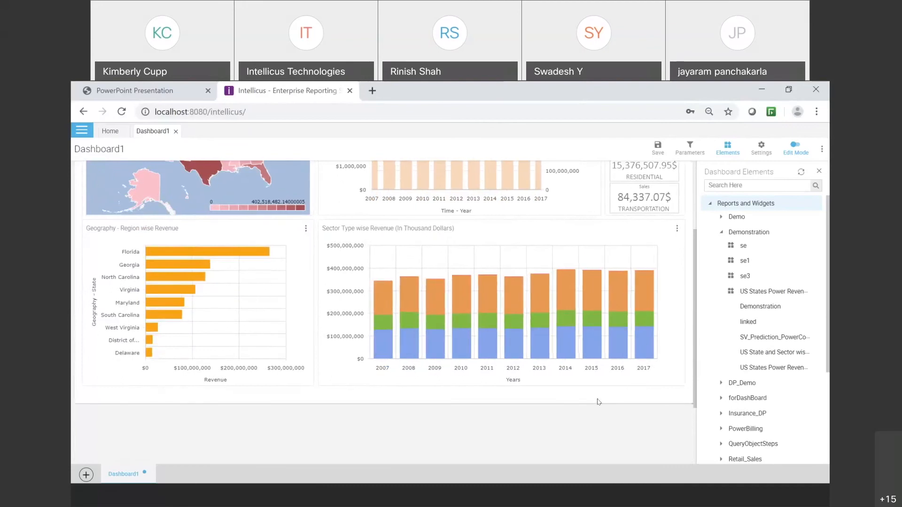
Step: Place a Rich Text Editor placeholder below the existing widget and name it Demonstration
{"action": "left_click", "coordinate": [722, 232]}
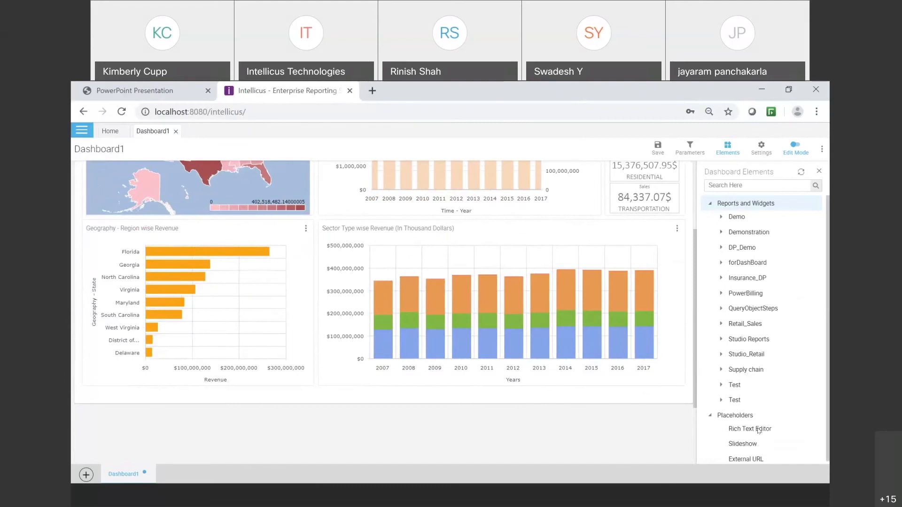
{"action": "left_click_drag", "start_coordinate": [758, 431], "coordinate": [121, 410]}
{"action": "left_click", "coordinate": [381, 240]}
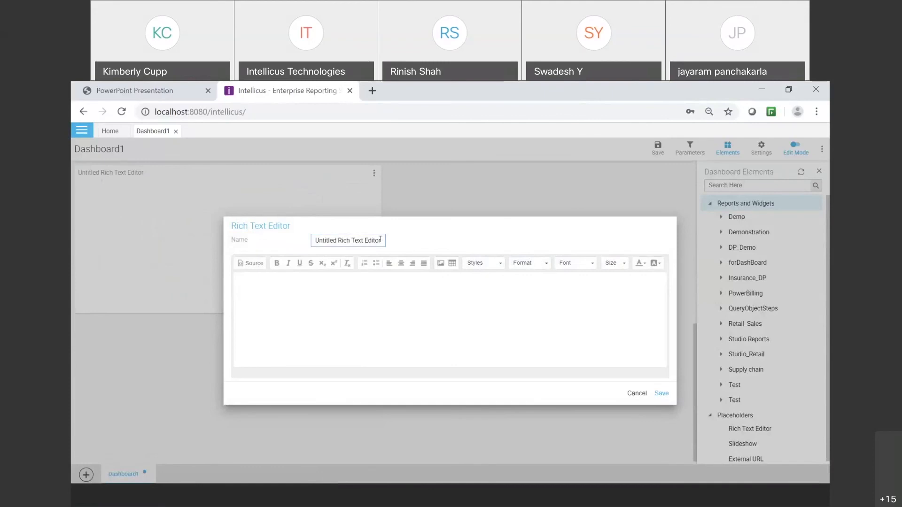
{"action": "key", "text": "ctrl+a"}
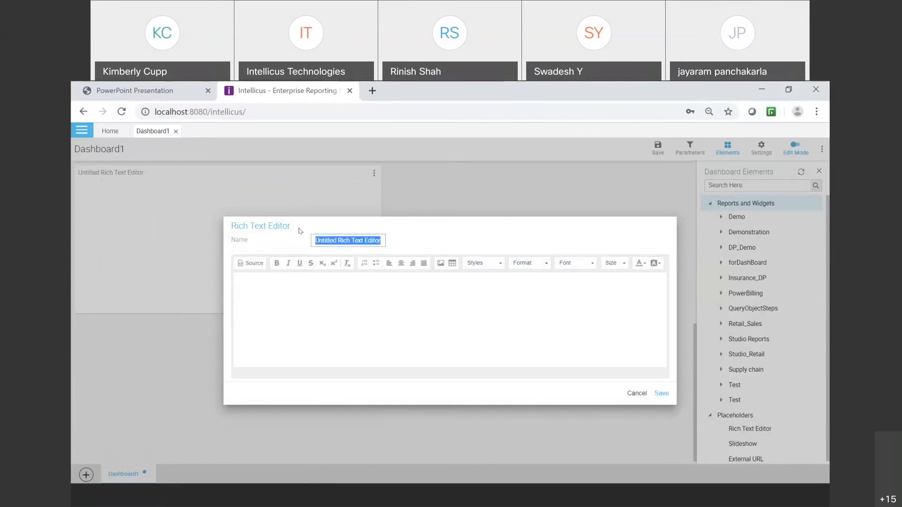
{"action": "type", "text": "De"}
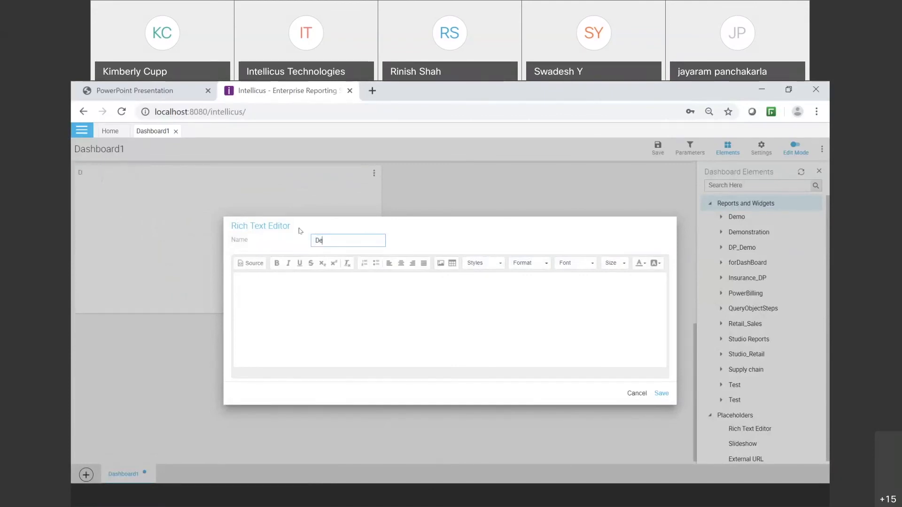
{"action": "type", "text": "monst"}
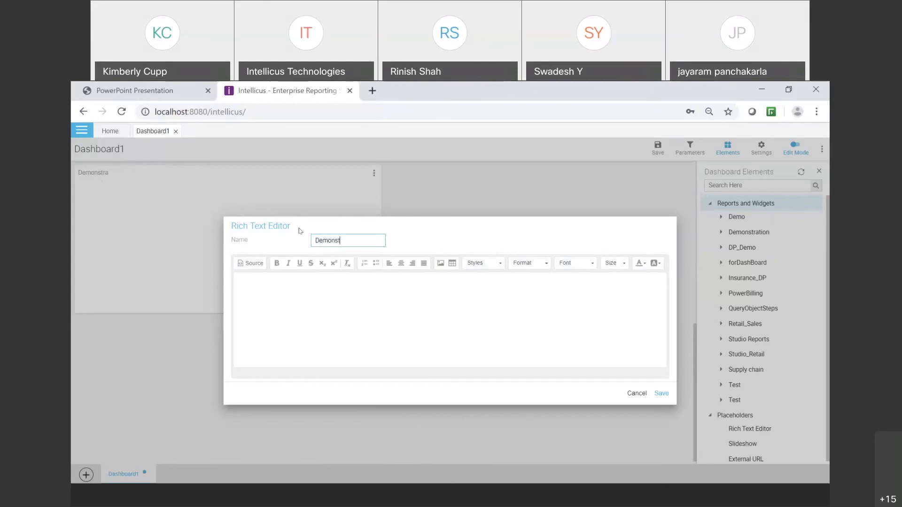
{"action": "type", "text": "ration"}
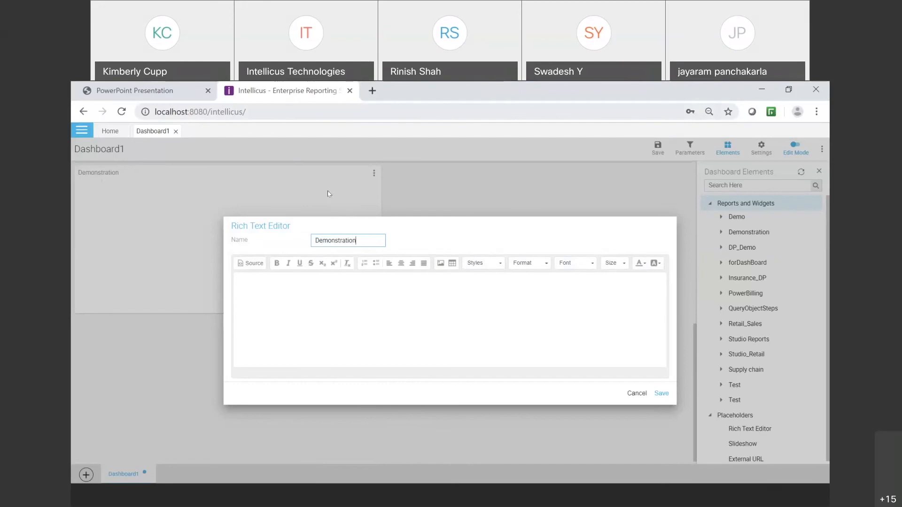
Step: Start inserting an image using the copied 1.png URL, with the alternative text "intellicus logo"
{"action": "left_click", "coordinate": [441, 266]}
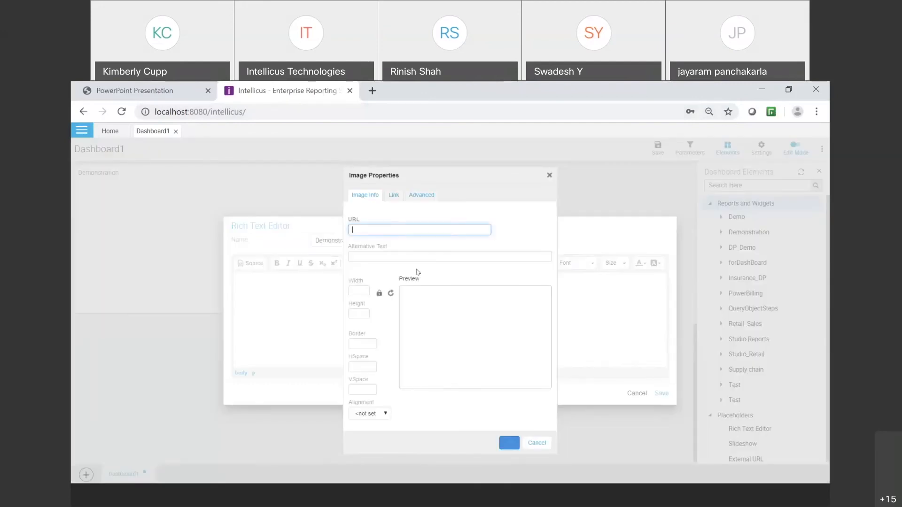
{"action": "key", "text": "ctrl+v"}
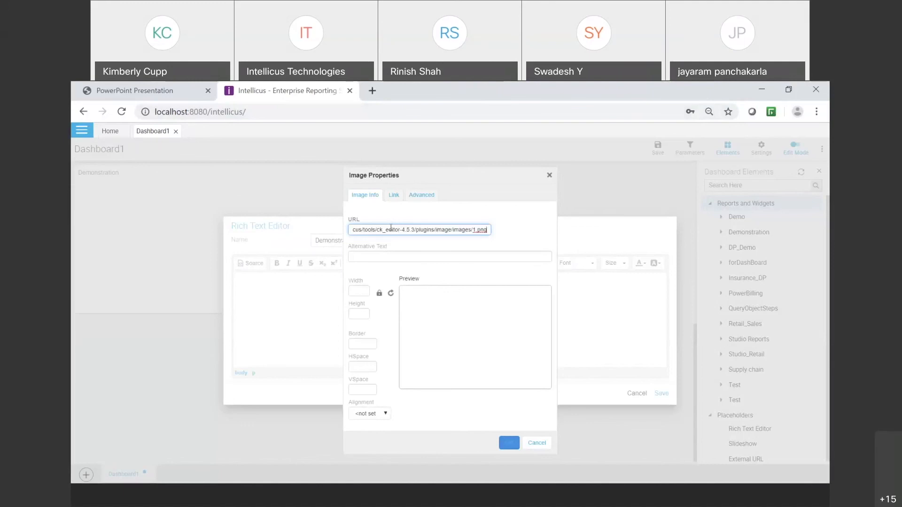
{"action": "left_click", "coordinate": [377, 255]}
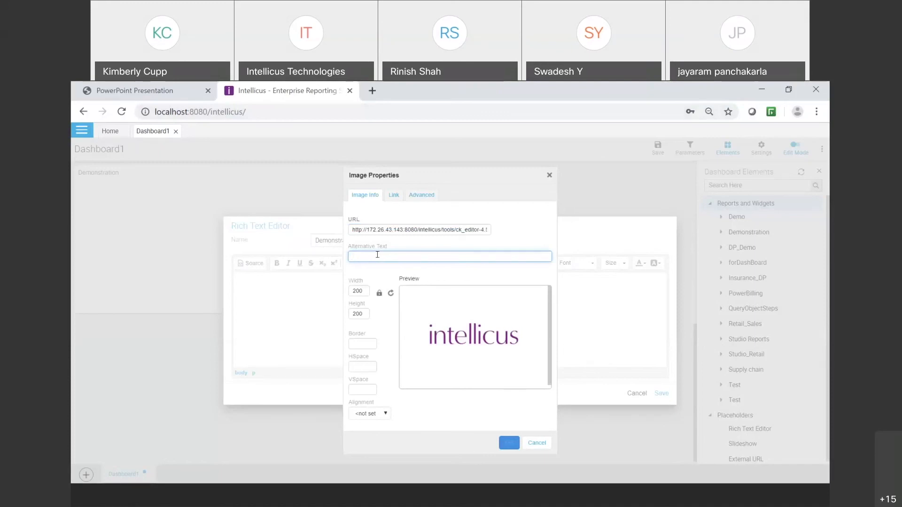
{"action": "type", "text": "ntellicus logo"}
Step: Set the logo image's width to 100 with locked proportions and give it a border of 2
{"action": "left_click_drag", "start_coordinate": [364, 291], "coordinate": [343, 288]}
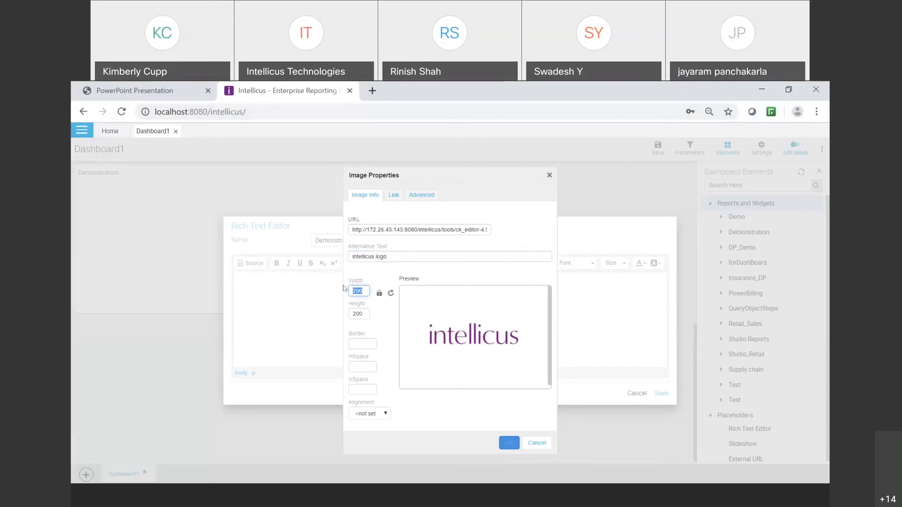
{"action": "type", "text": "100"}
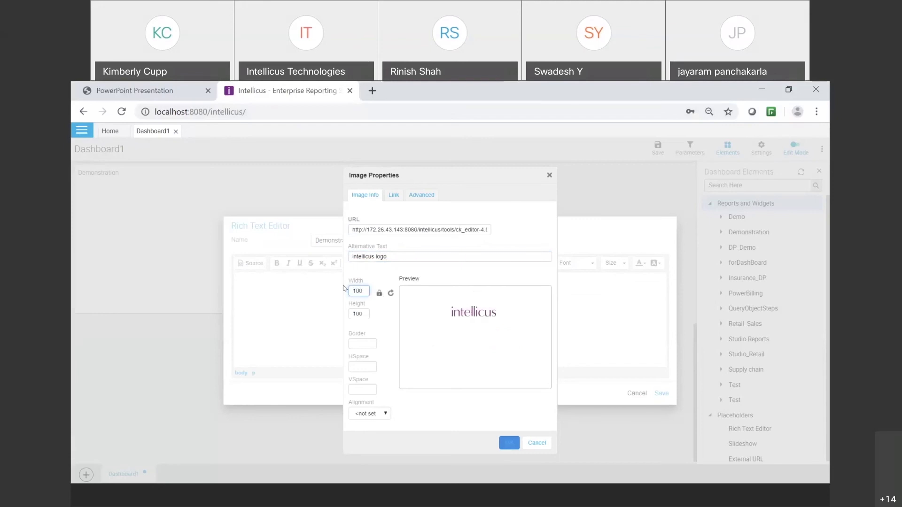
{"action": "left_click", "coordinate": [358, 343]}
{"action": "type", "text": "2"}
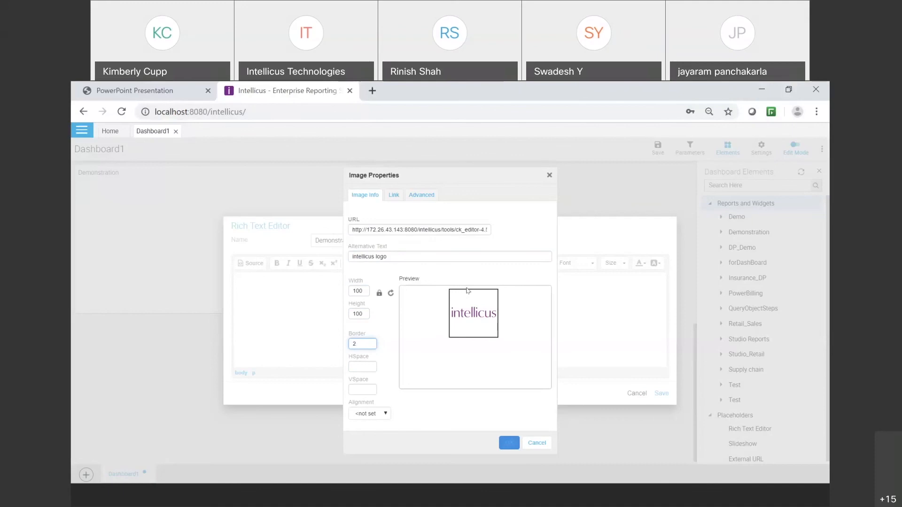
Step: Set the logo's horizontal and vertical spacing to 10, align it left and insert it into the text
{"action": "left_click", "coordinate": [363, 366]}
{"action": "type", "text": "10"}
{"action": "left_click", "coordinate": [360, 390]}
{"action": "type", "text": "10"}
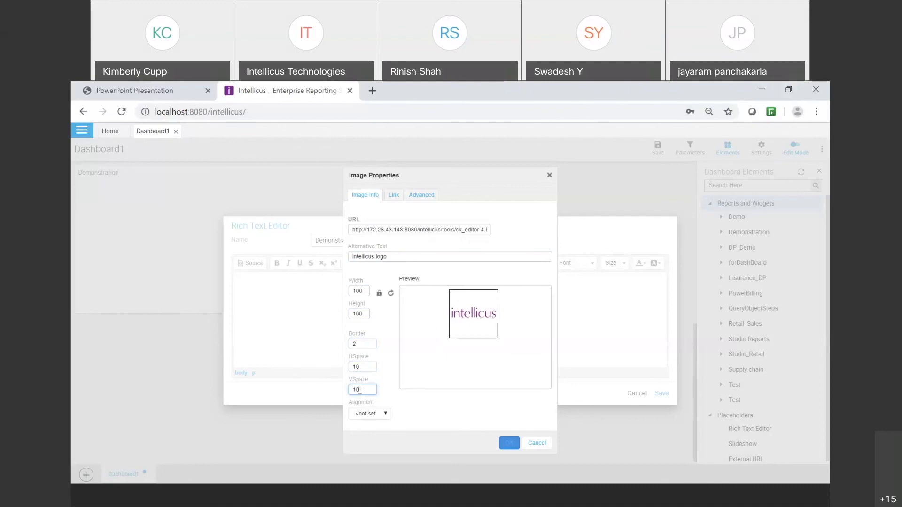
{"action": "left_click", "coordinate": [386, 413]}
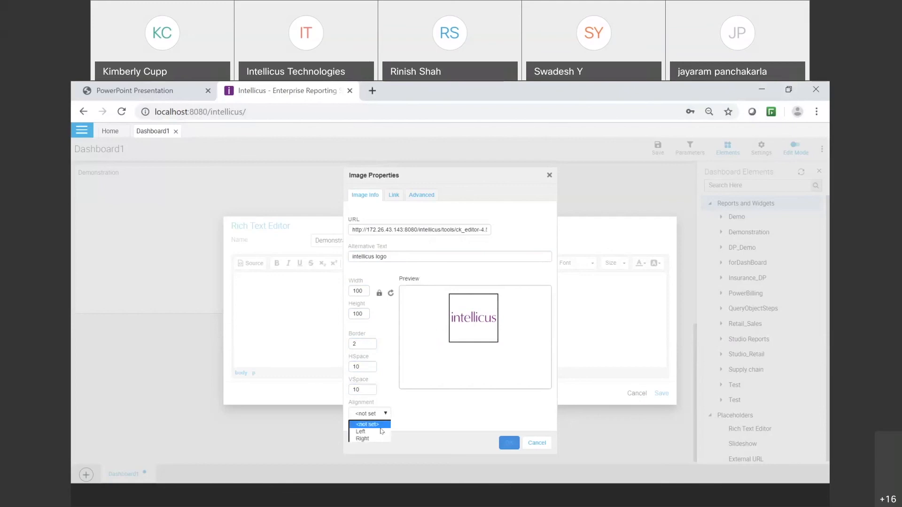
{"action": "left_click", "coordinate": [381, 432]}
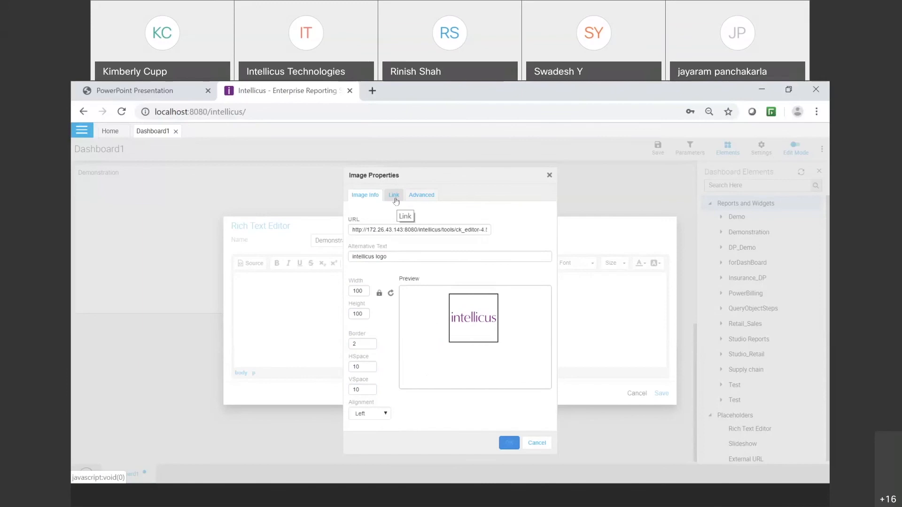
{"action": "left_click", "coordinate": [507, 450]}
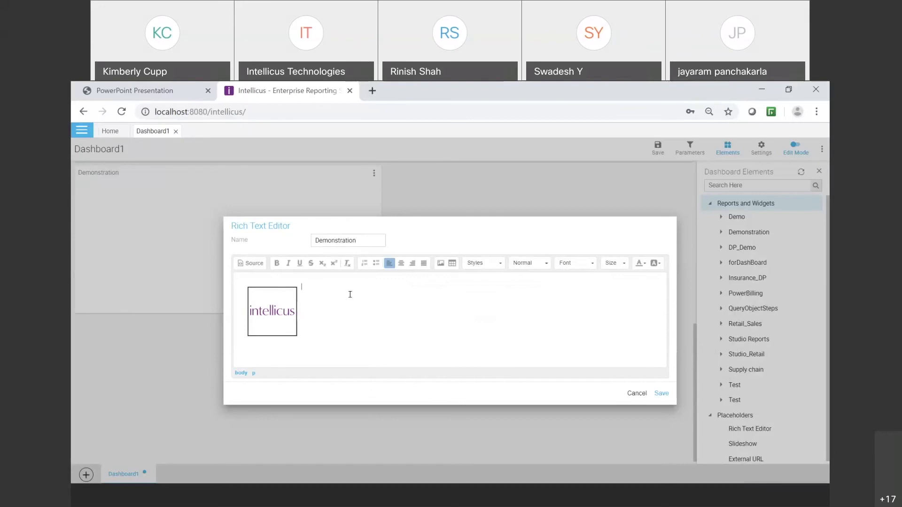
Step: Write "Demonstration of dashboard and scheduling." beside the logo and paste four more copies of the sentence after it
{"action": "type", "text": "Demonstration of dashboard and scheduling"}
{"action": "key", "text": "ctrl+shift+Left"}
{"action": "key", "text": "ctrl+shift+Left"}
{"action": "key", "text": "ctrl+shift+Left"}
{"action": "key", "text": "ctrl+shift+Left"}
{"action": "key", "text": "ctrl+shift+Left"}
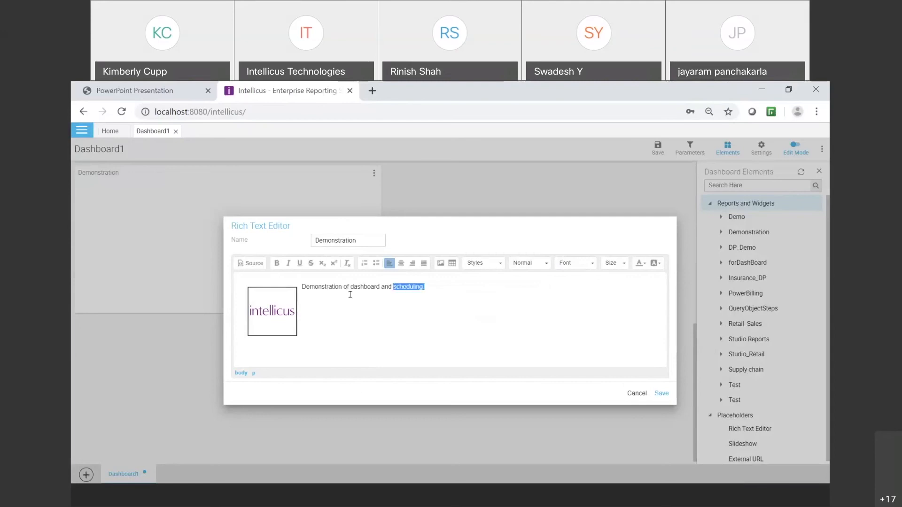
{"action": "key", "text": "ctrl+shift+Left"}
{"action": "key", "text": "ctrl+shift+Right"}
{"action": "key", "text": "ctrl+shift+Right"}
{"action": "key", "text": "shift+Left"}
{"action": "key", "text": "shift+Left"}
{"action": "key", "text": "shift+Left"}
{"action": "key", "text": "shift+Left"}
{"action": "key", "text": "shift+Left"}
{"action": "key", "text": "shift+Left"}
{"action": "key", "text": "shift+Left"}
{"action": "key", "text": "shift+Left"}
{"action": "key", "text": "shift+Left"}
{"action": "key", "text": "shift+Left"}
{"action": "key", "text": "shift+Left"}
{"action": "key", "text": "shift+Left"}
{"action": "key", "text": "shift+Left"}
{"action": "key", "text": "ctrl+c"}
{"action": "left_click", "coordinate": [446, 282]}
{"action": "key", "text": "ctrl+v"}
{"action": "key", "text": "ctrl+v"}
{"action": "key", "text": "ctrl+v"}
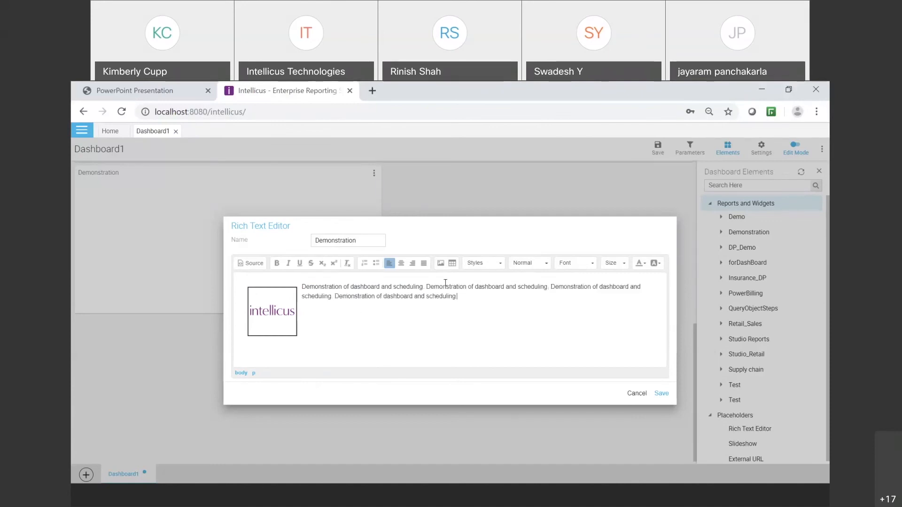
{"action": "key", "text": "ctrl+v"}
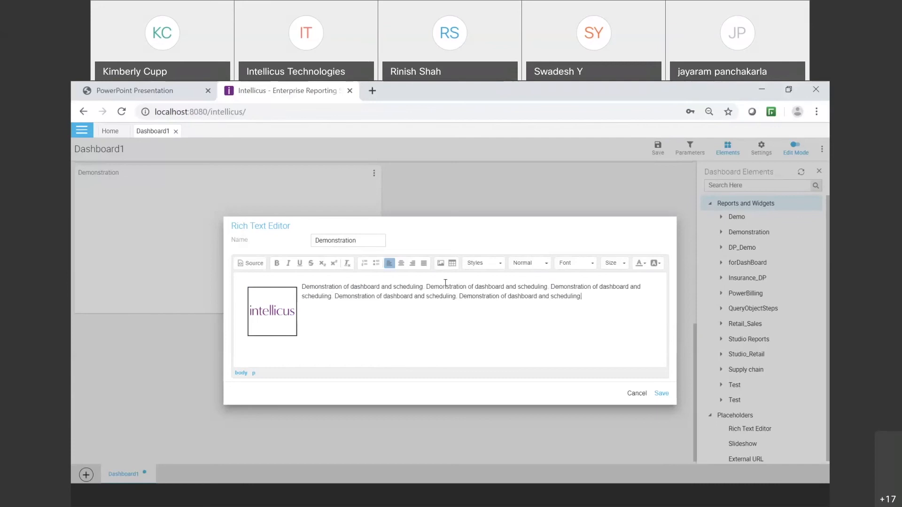
Step: Format all the text beside the logo as bold Georgia at size 20
{"action": "left_click_drag", "start_coordinate": [302, 287], "coordinate": [587, 291]}
{"action": "left_click", "coordinate": [276, 264]}
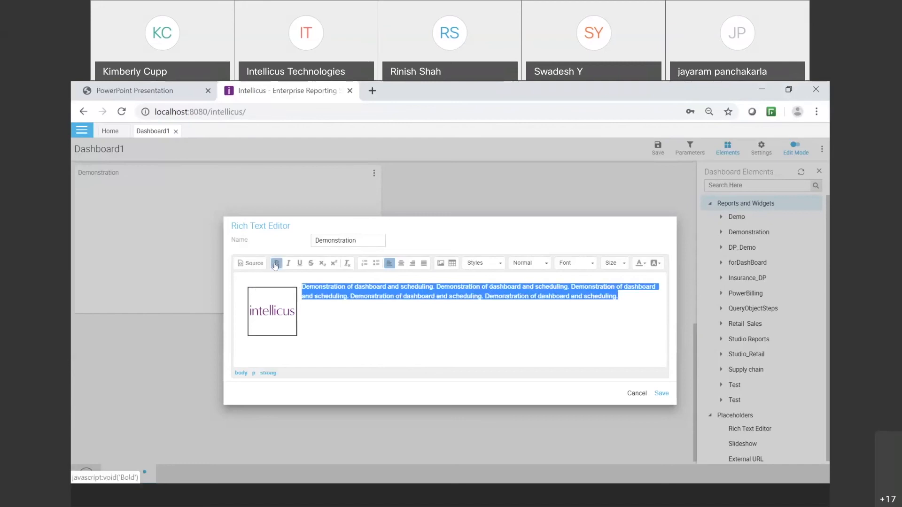
{"action": "left_click", "coordinate": [593, 264]}
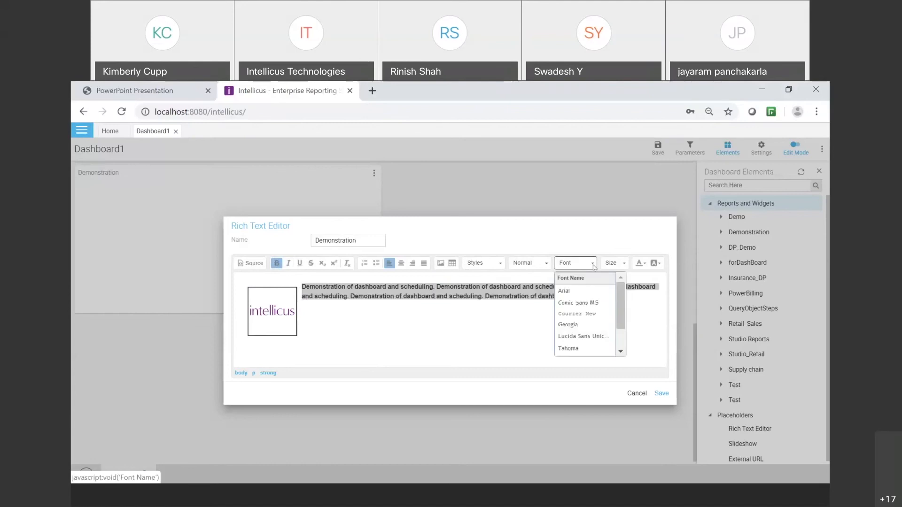
{"action": "left_click", "coordinate": [567, 324]}
{"action": "left_click", "coordinate": [624, 266]}
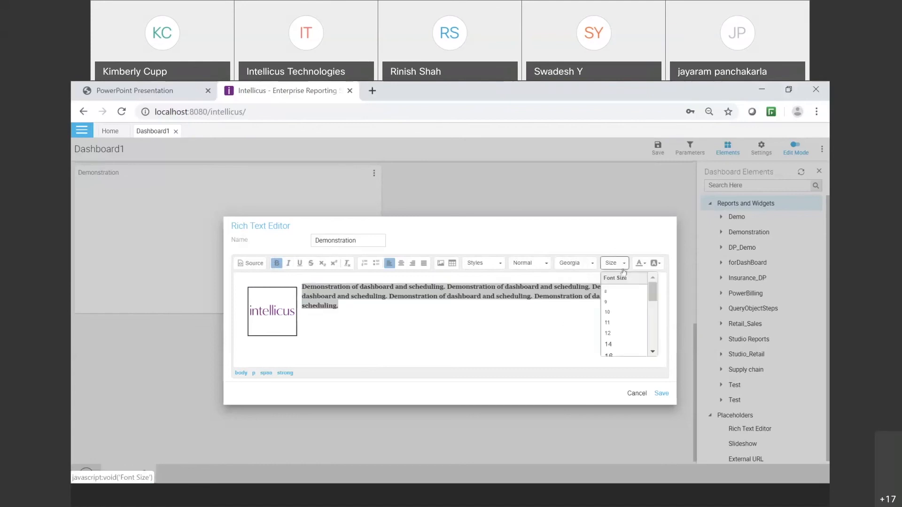
{"action": "scroll", "coordinate": [616, 331], "scroll_direction": "down", "scroll_amount": 2}
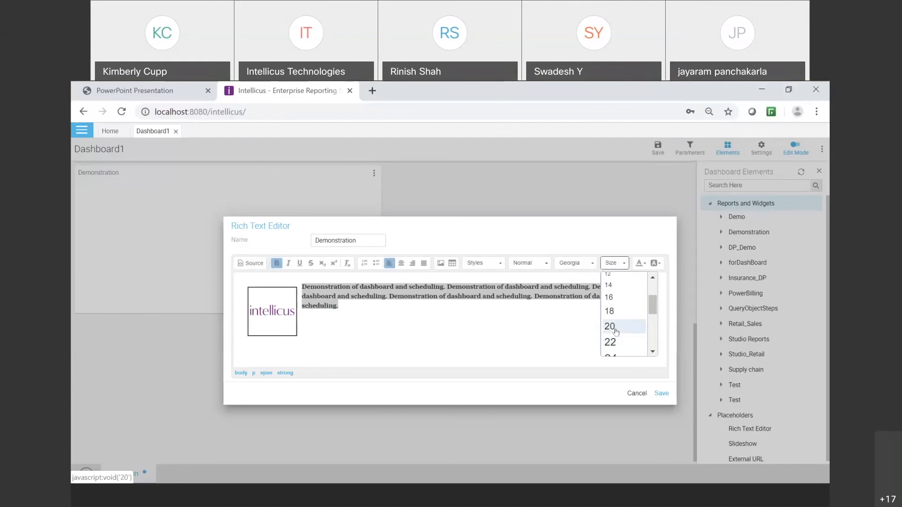
{"action": "left_click", "coordinate": [615, 330]}
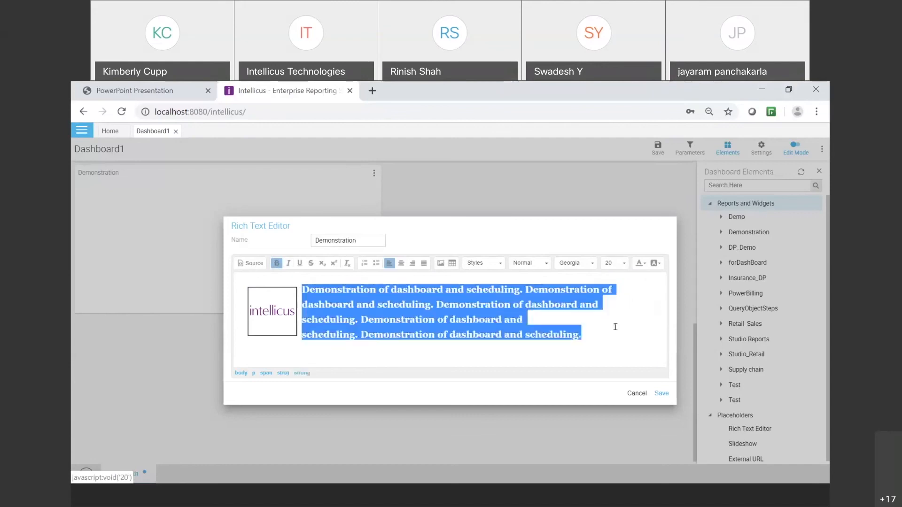
Step: Justify the text beside the logo, colour it blue and save the rich text box
{"action": "left_click", "coordinate": [424, 264]}
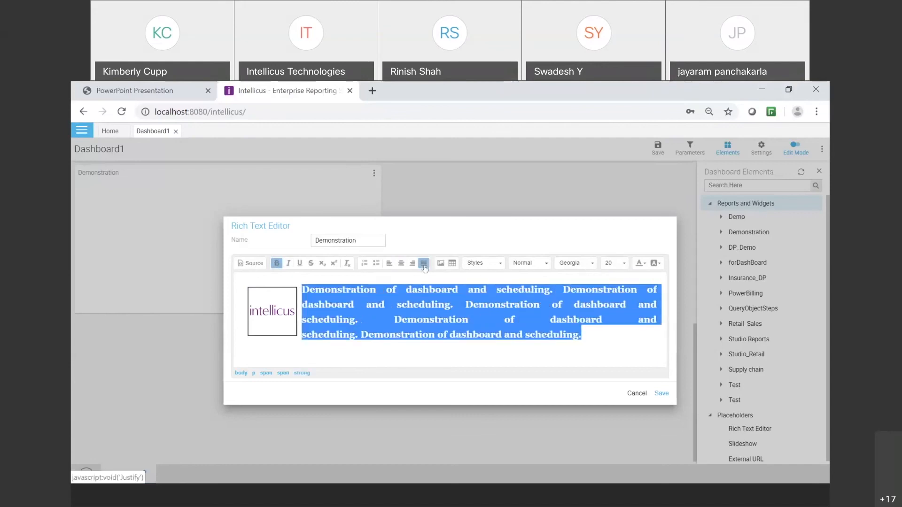
{"action": "left_click", "coordinate": [645, 268]}
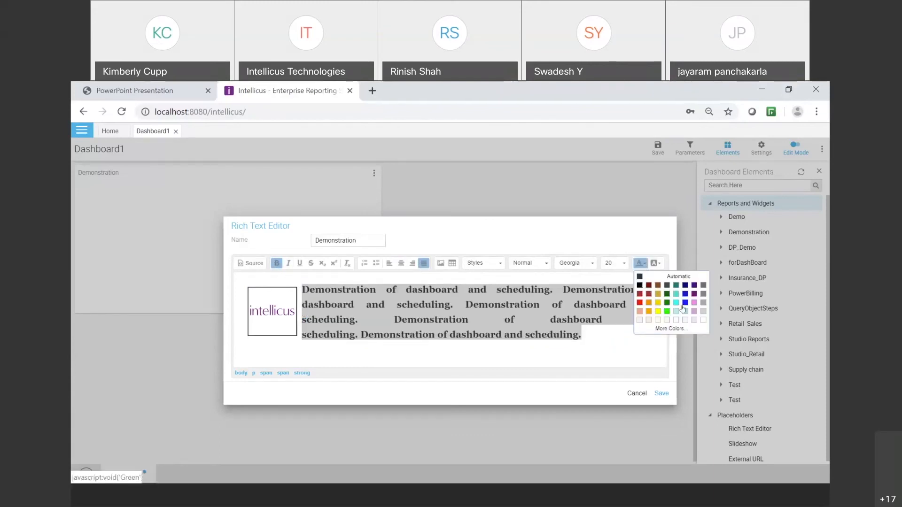
{"action": "left_click", "coordinate": [684, 308]}
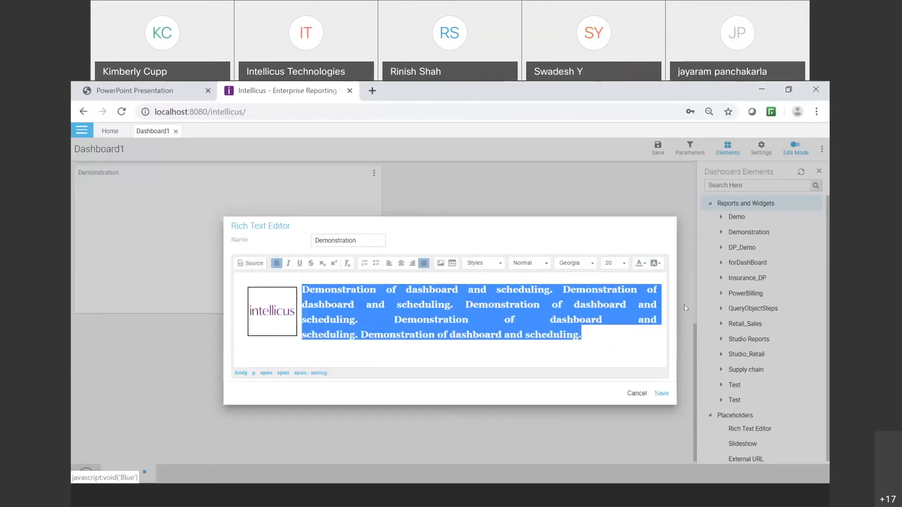
{"action": "left_click", "coordinate": [660, 394]}
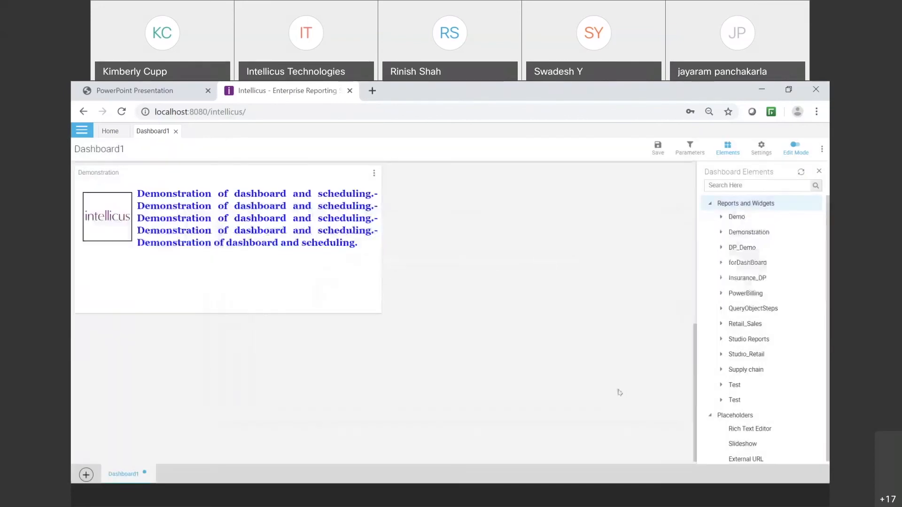
Step: Add a slideshow placeholder beside the Demonstration text box and fill it with Top5Customers and Top5SalesRepresentative from the Demo category
{"action": "scroll", "coordinate": [479, 358], "scroll_direction": "up", "scroll_amount": 3}
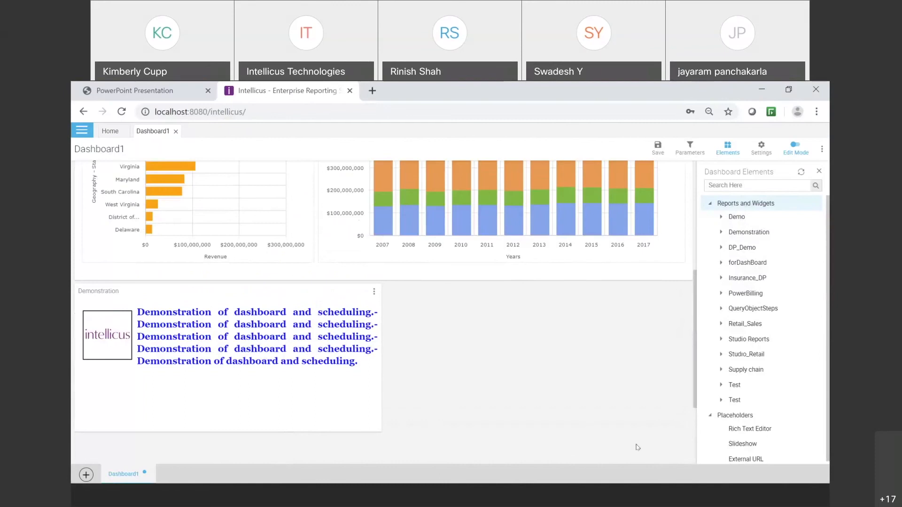
{"action": "left_click", "coordinate": [737, 446]}
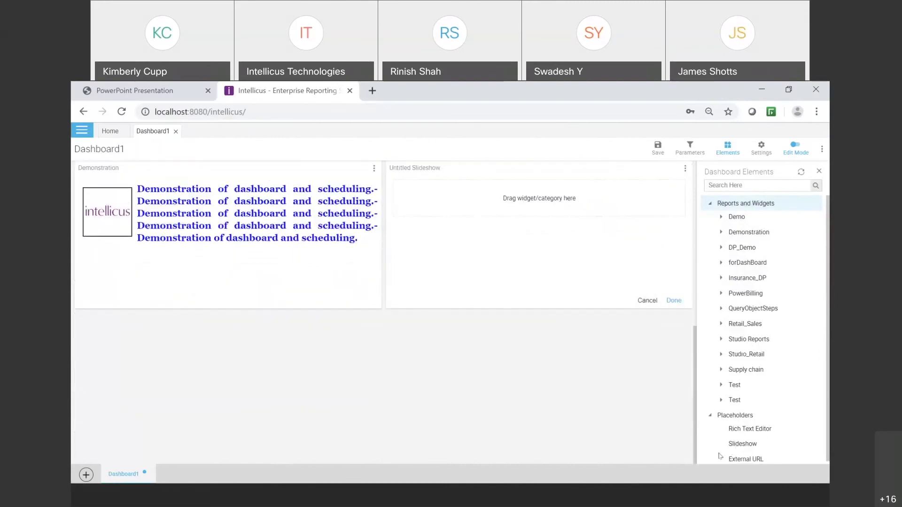
{"action": "left_click", "coordinate": [722, 219]}
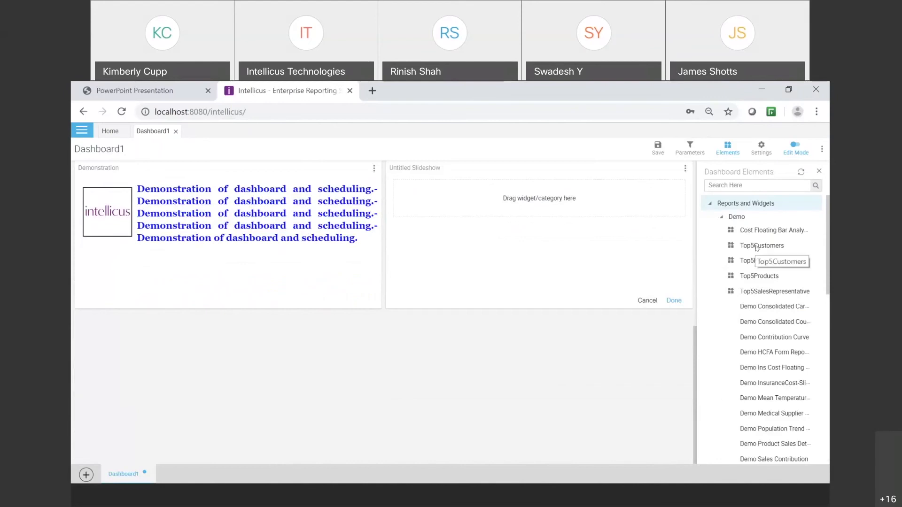
{"action": "left_click_drag", "start_coordinate": [757, 248], "coordinate": [559, 206]}
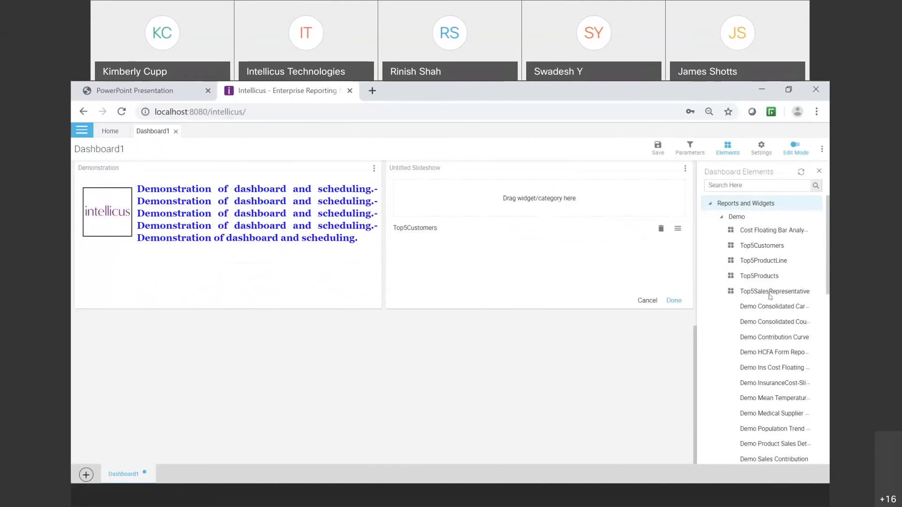
{"action": "left_click_drag", "start_coordinate": [771, 296], "coordinate": [516, 197]}
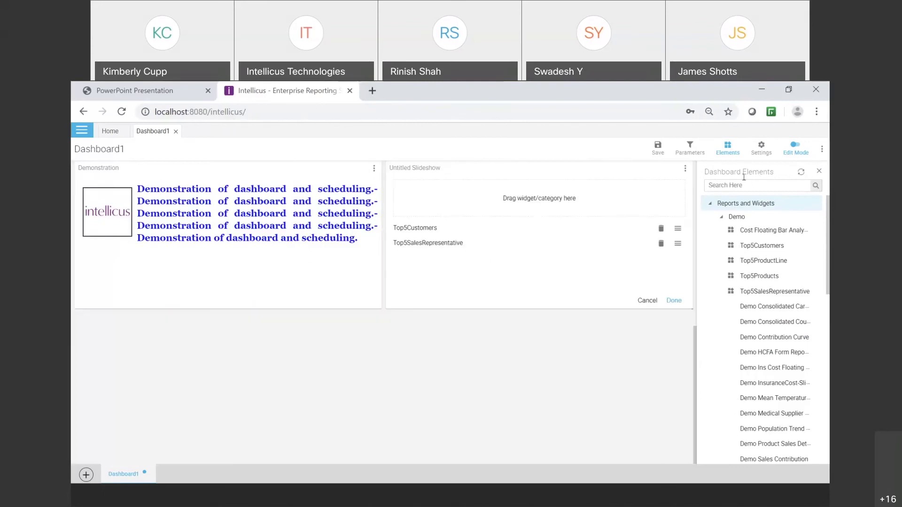
Step: Name the slideshow "demoSlides", set its auto rotation to 3 seconds and save the slideshow settings
{"action": "left_click", "coordinate": [684, 170]}
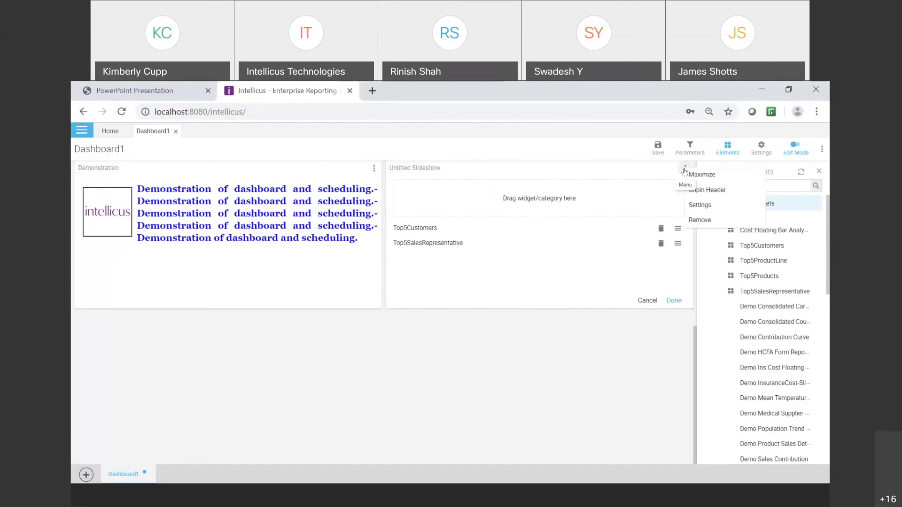
{"action": "left_click", "coordinate": [706, 210]}
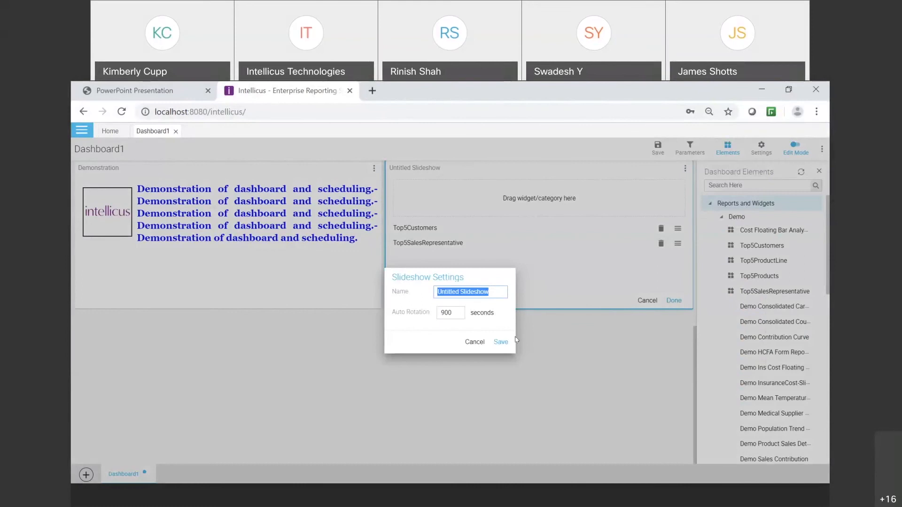
{"action": "type", "text": "demoSlides"}
{"action": "left_click_drag", "start_coordinate": [454, 313], "coordinate": [420, 314]}
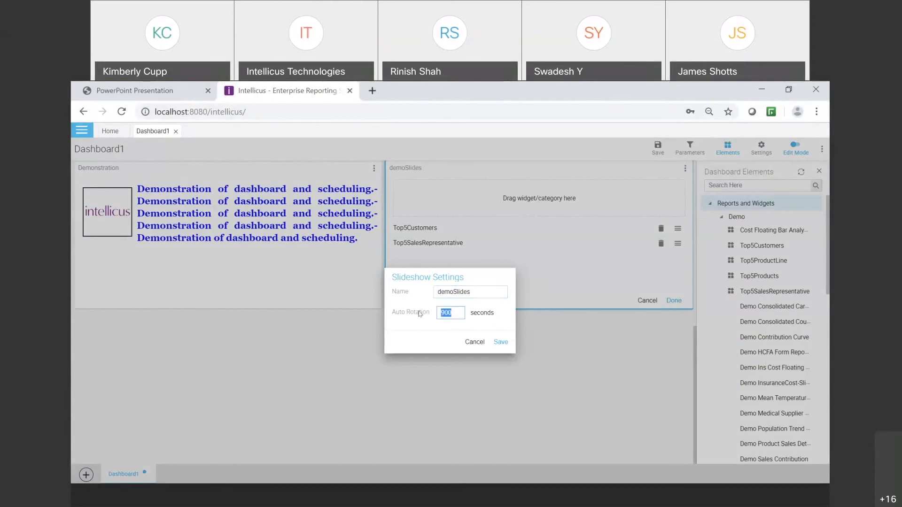
{"action": "type", "text": "3"}
{"action": "left_click", "coordinate": [502, 343]}
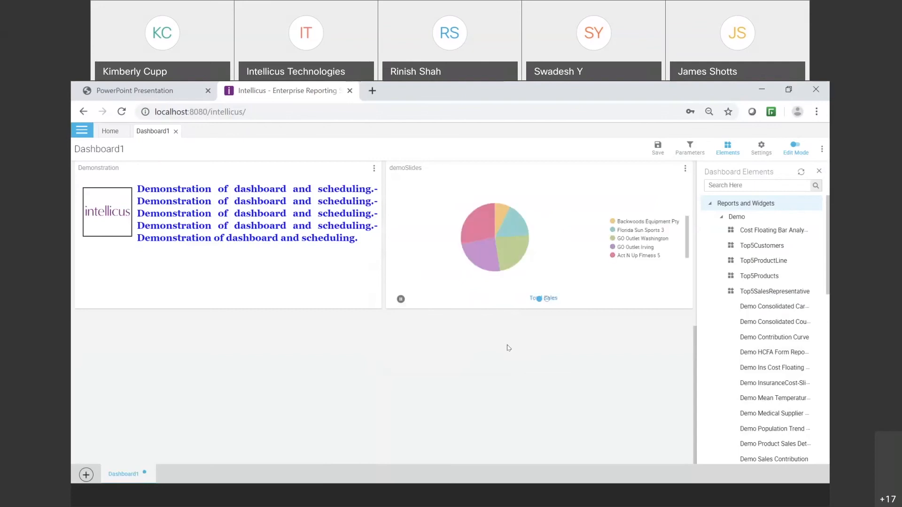
Step: Place an External URL placeholder above the Demonstration text box and name it "Search Engine.."
{"action": "left_click", "coordinate": [722, 217]}
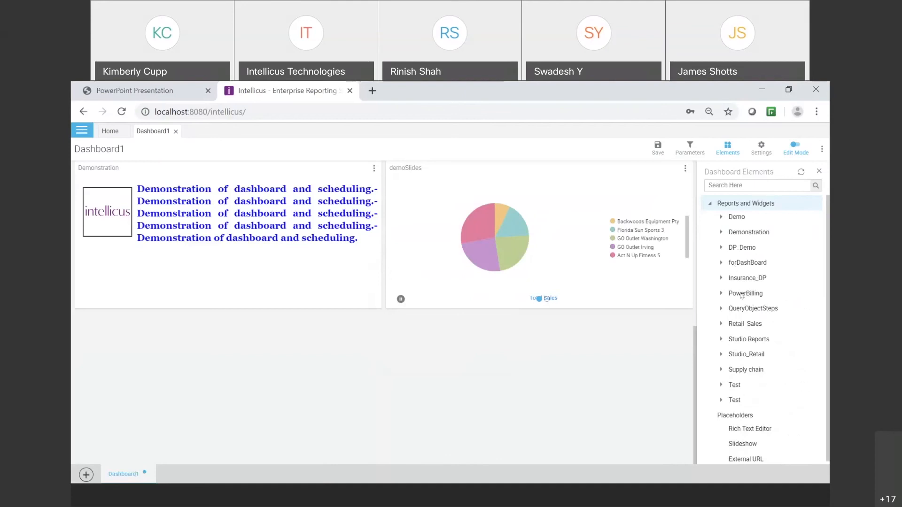
{"action": "scroll", "coordinate": [740, 293], "scroll_direction": "down", "scroll_amount": 2}
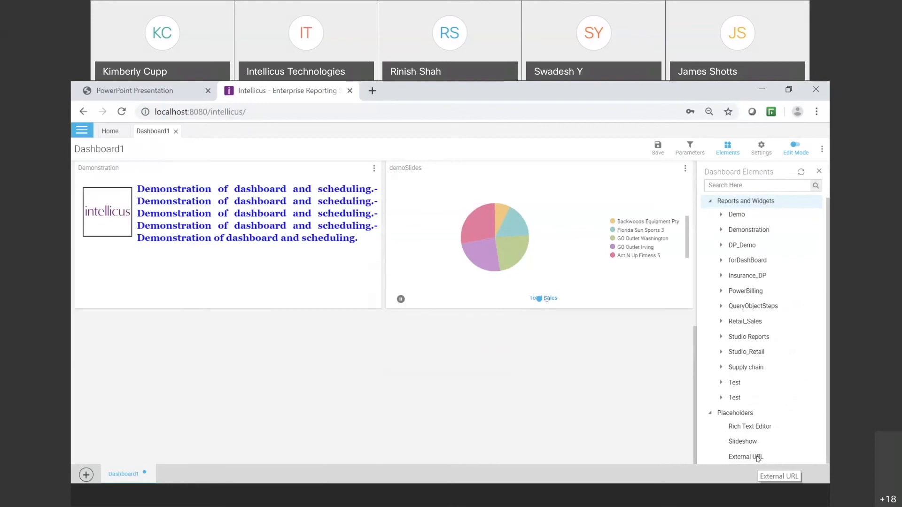
{"action": "left_click_drag", "start_coordinate": [757, 458], "coordinate": [122, 306]}
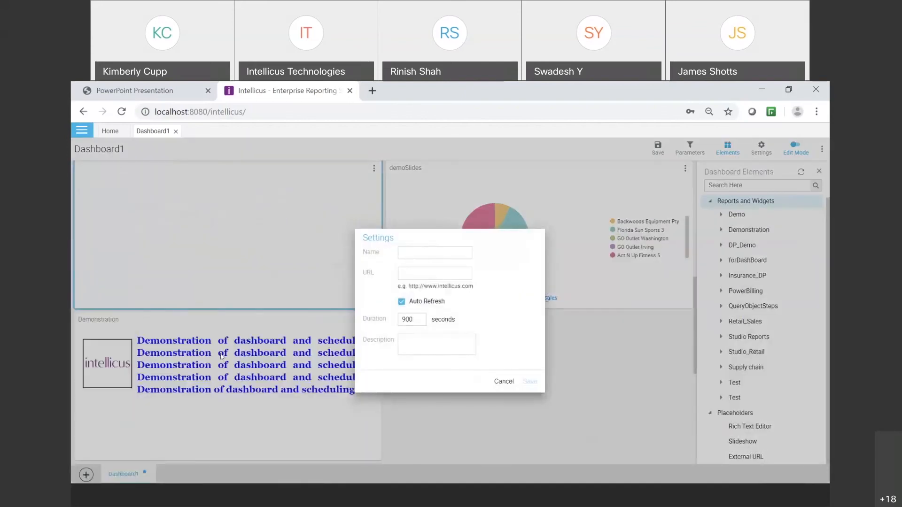
{"action": "left_click", "coordinate": [416, 252]}
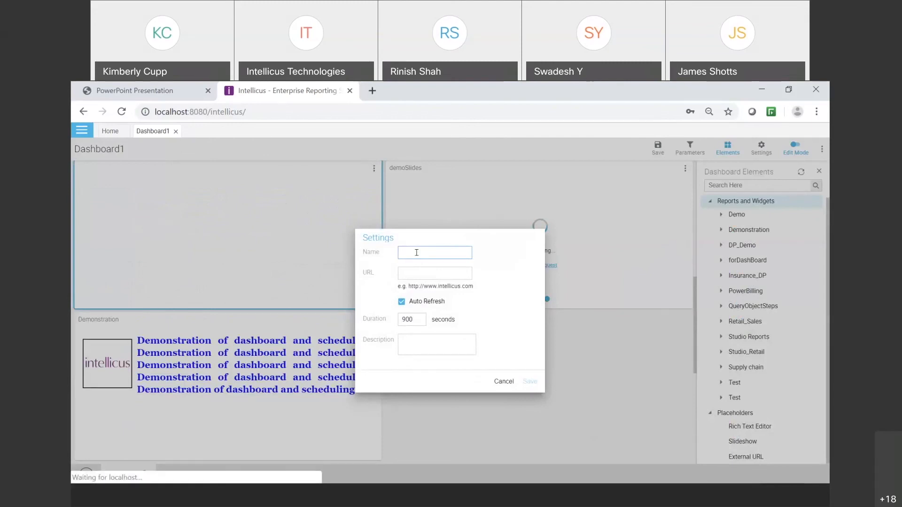
{"action": "type", "text": "se"}
{"action": "key", "text": "BackSpace"}
{"action": "type", "text": "Search Engine."}
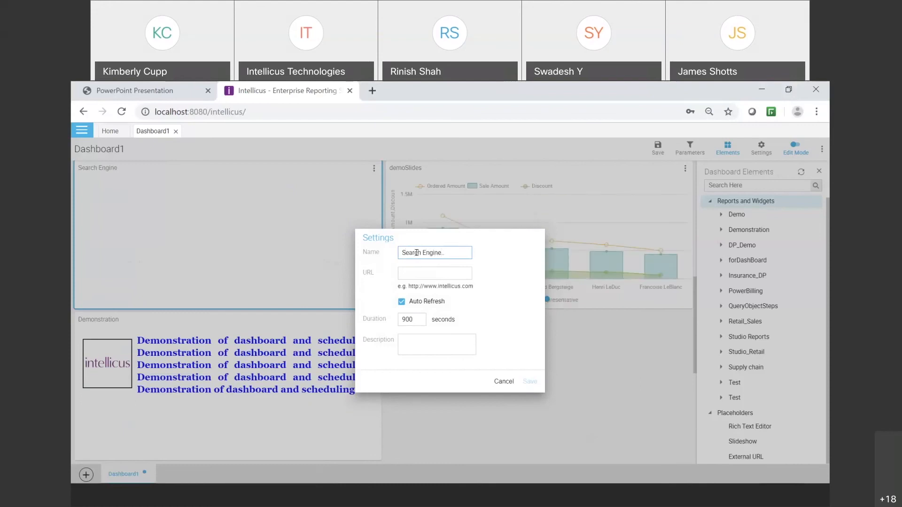
{"action": "left_click", "coordinate": [420, 275]}
{"action": "type", "text": "www"}
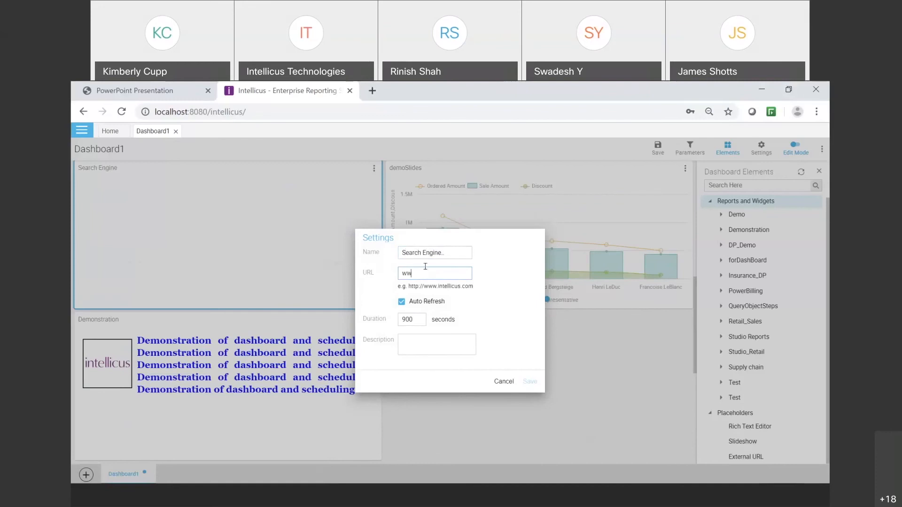
{"action": "key", "text": "BackSpace"}
{"action": "key", "text": "BackSpace"}
{"action": "key", "text": "BackSpace"}
{"action": "type", "text": "http://www.bing.co"}
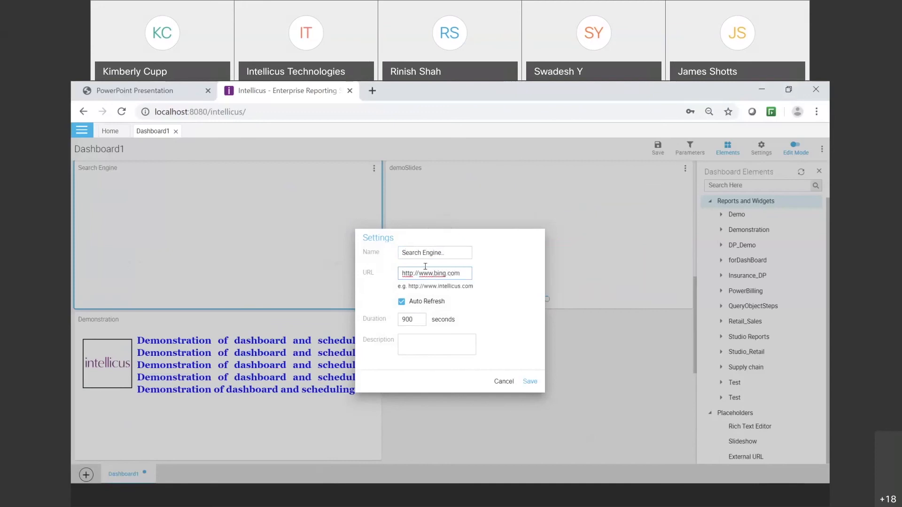
{"action": "type", "text": "m"}
{"action": "left_click", "coordinate": [530, 381]}
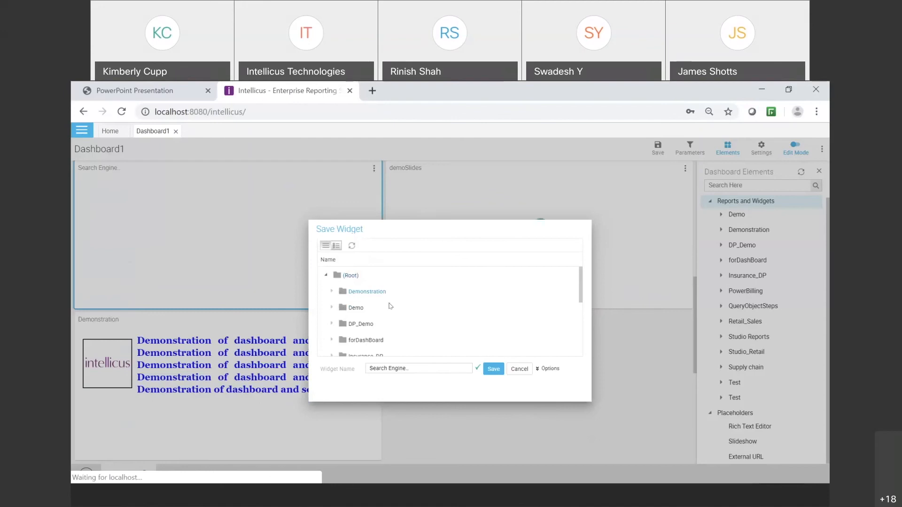
{"action": "left_click", "coordinate": [494, 369]}
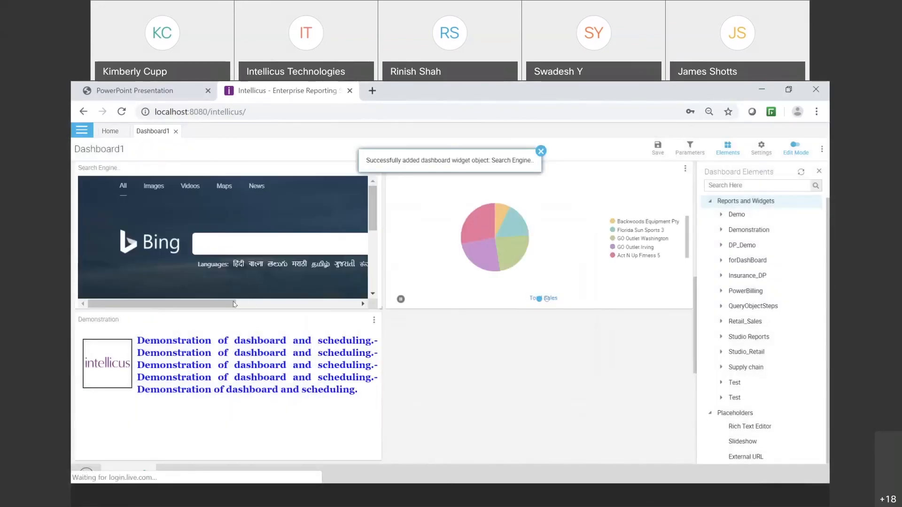
Step: Look through the web page in the Search Engine widget, maximize the widget and restore it to its normal size
{"action": "left_click_drag", "start_coordinate": [292, 315], "coordinate": [346, 314]}
{"action": "left_click_drag", "start_coordinate": [371, 218], "coordinate": [377, 277]}
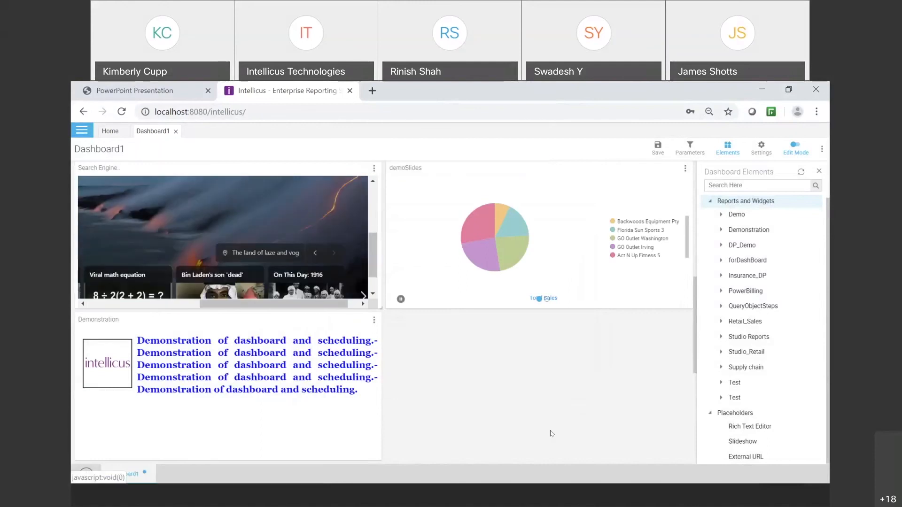
{"action": "scroll", "coordinate": [562, 436], "scroll_direction": "up", "scroll_amount": 3}
{"action": "scroll", "coordinate": [572, 442], "scroll_direction": "up", "scroll_amount": 2}
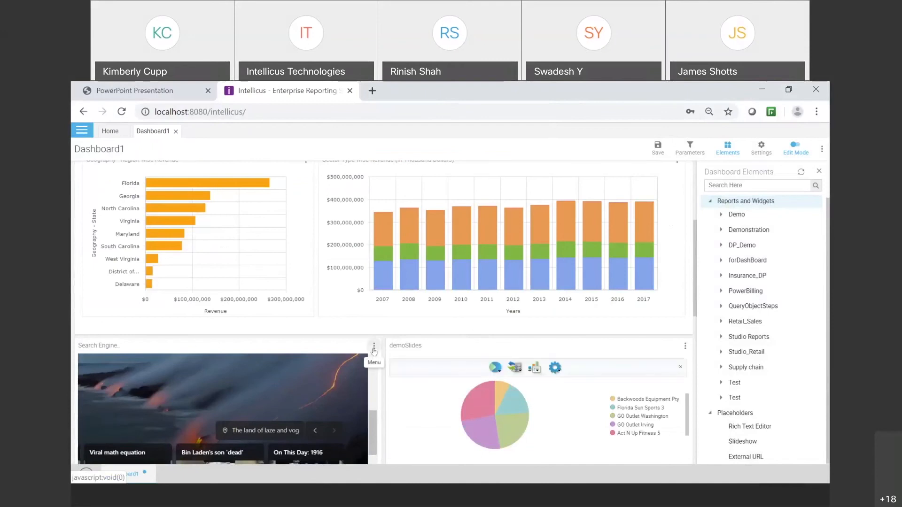
{"action": "left_click", "coordinate": [375, 350]}
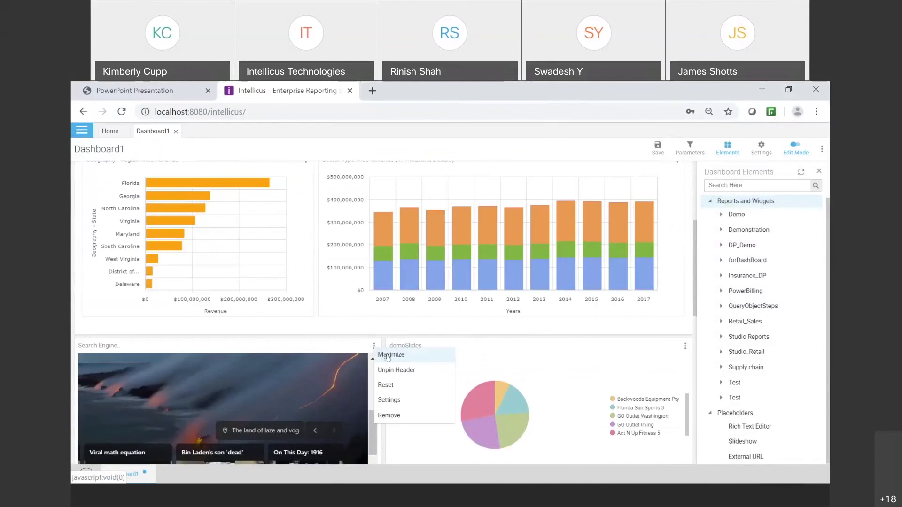
{"action": "left_click", "coordinate": [389, 356]}
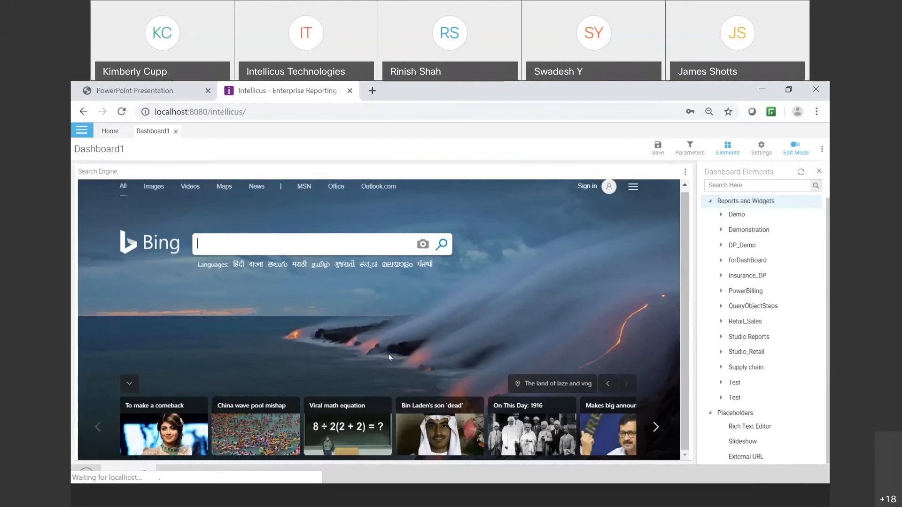
{"action": "left_click", "coordinate": [685, 172]}
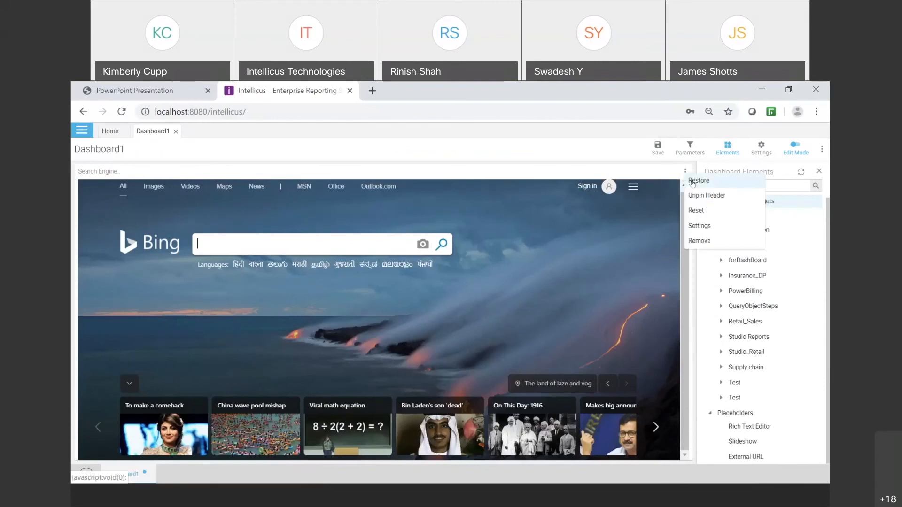
{"action": "left_click", "coordinate": [693, 182]}
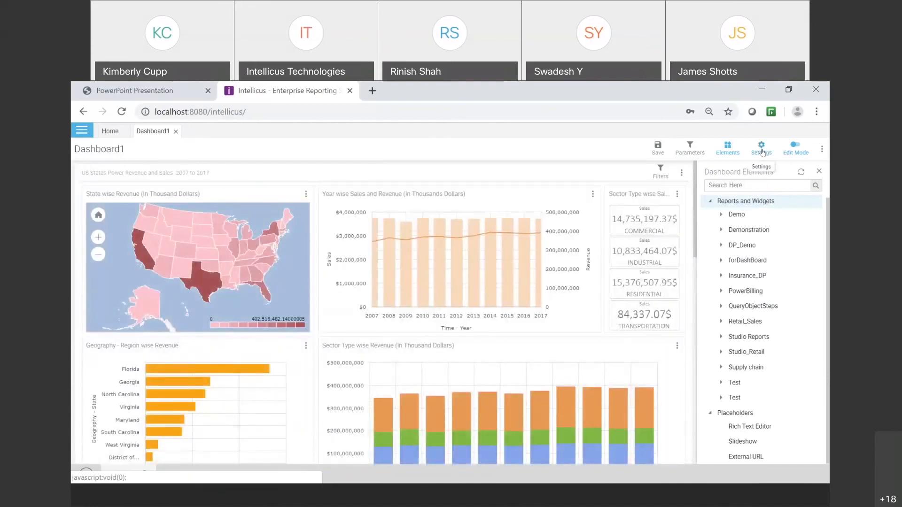
Step: Enable a theme for the dashboard and apply the Elegant theme
{"action": "left_click", "coordinate": [762, 152]}
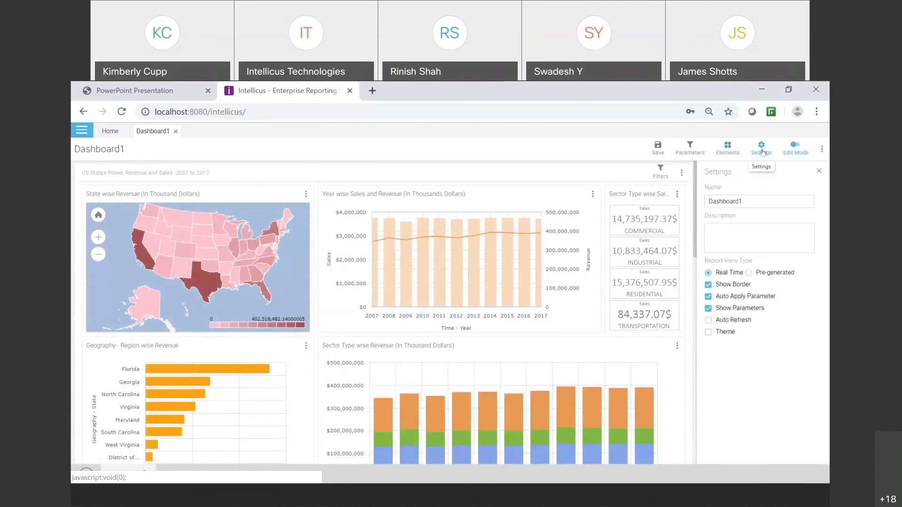
{"action": "left_click", "coordinate": [708, 332]}
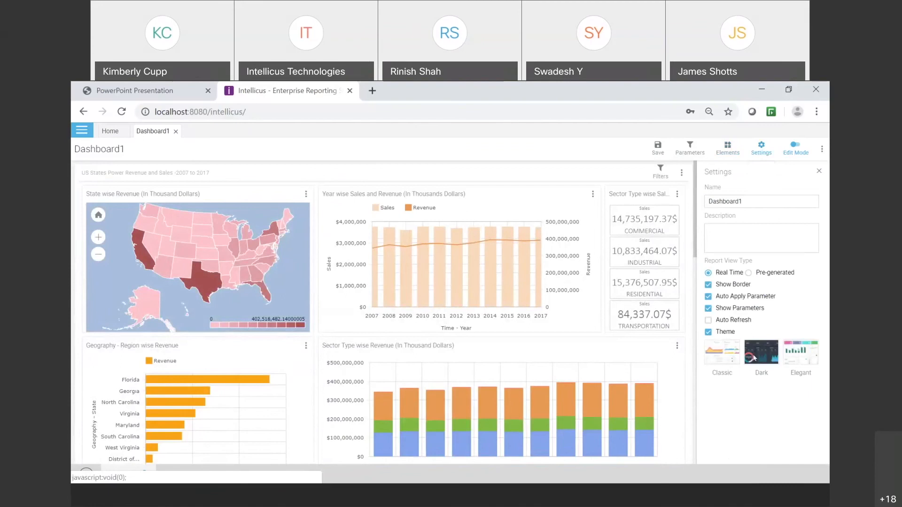
{"action": "left_click", "coordinate": [792, 358]}
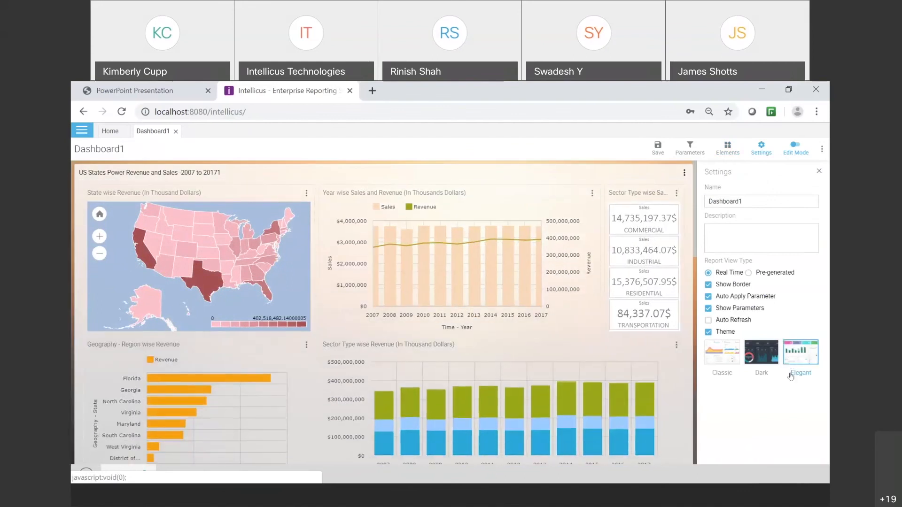
{"action": "left_click", "coordinate": [761, 150]}
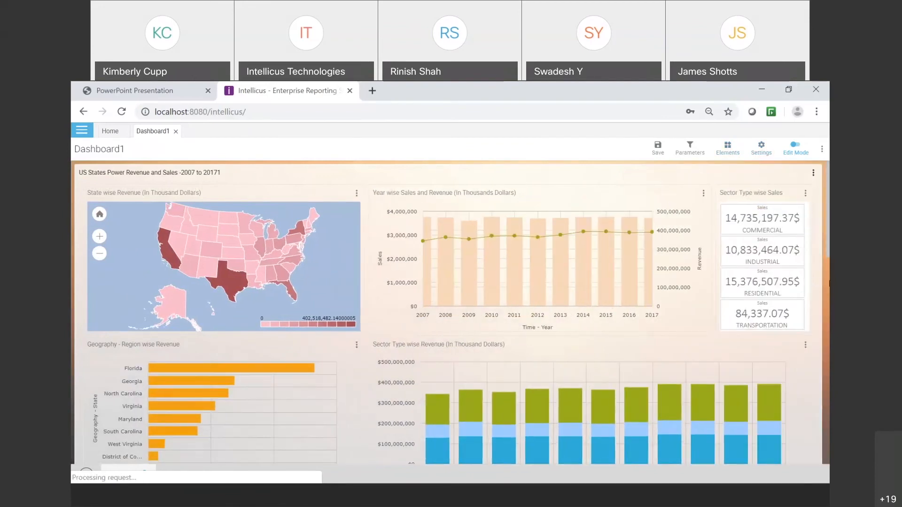
Step: Look over the themed dashboard's widgets, and close the dashboard, discarding its unsaved changes
{"action": "scroll", "coordinate": [447, 313], "scroll_direction": "down", "scroll_amount": 4}
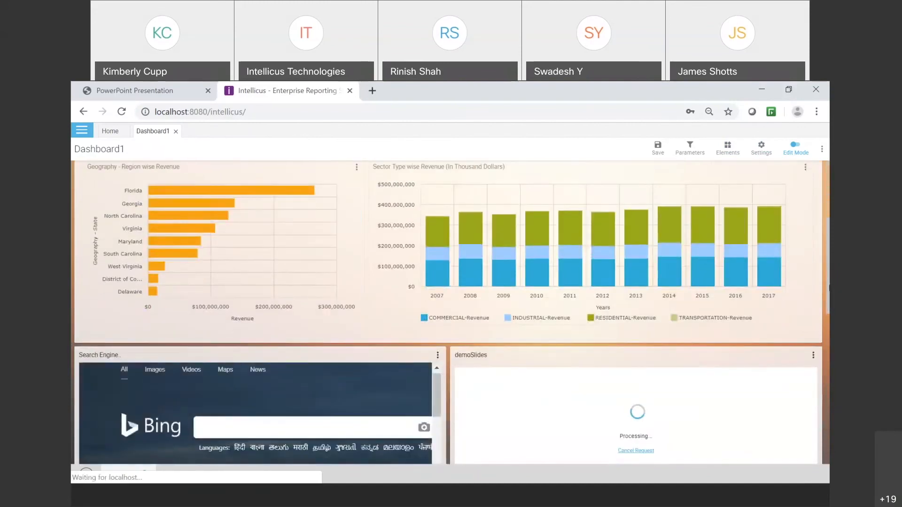
{"action": "left_click_drag", "start_coordinate": [829, 287], "coordinate": [830, 290]}
{"action": "scroll", "coordinate": [830, 288], "scroll_direction": "down", "scroll_amount": 3}
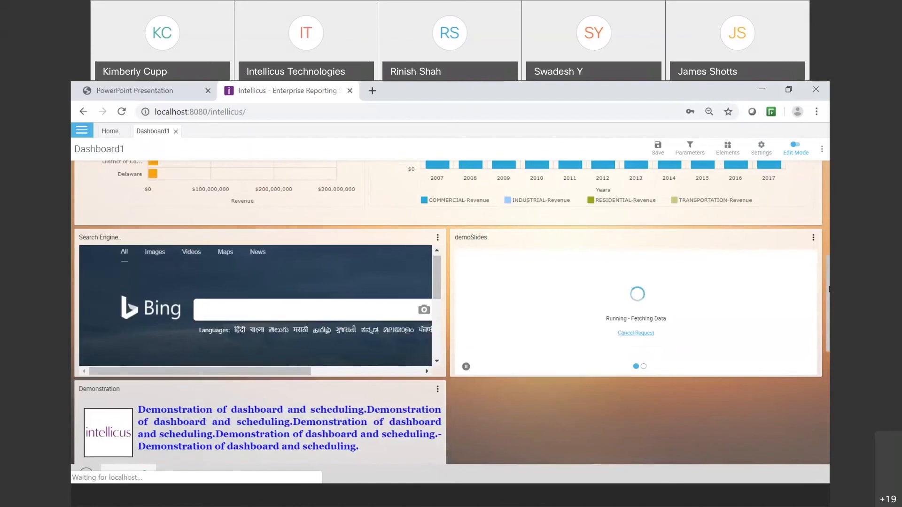
{"action": "scroll", "coordinate": [829, 288], "scroll_direction": "up", "scroll_amount": 6}
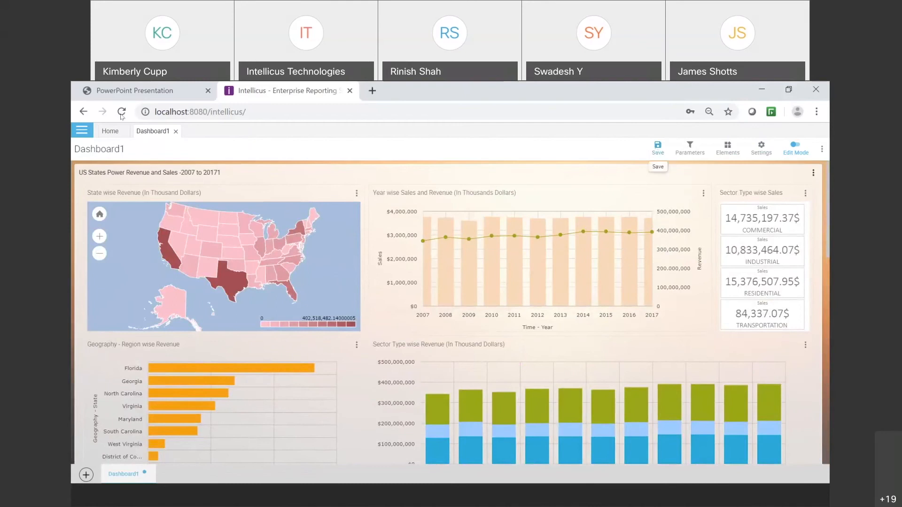
{"action": "left_click", "coordinate": [175, 132]}
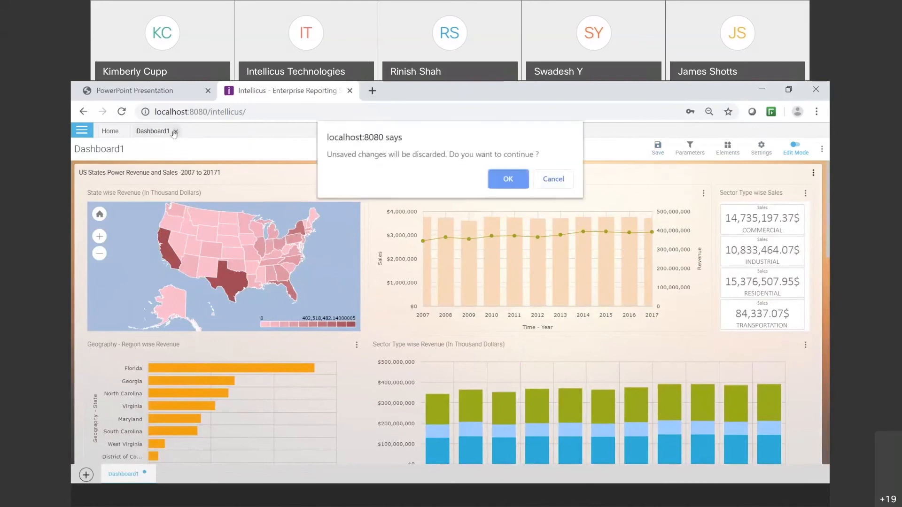
{"action": "left_click", "coordinate": [500, 183]}
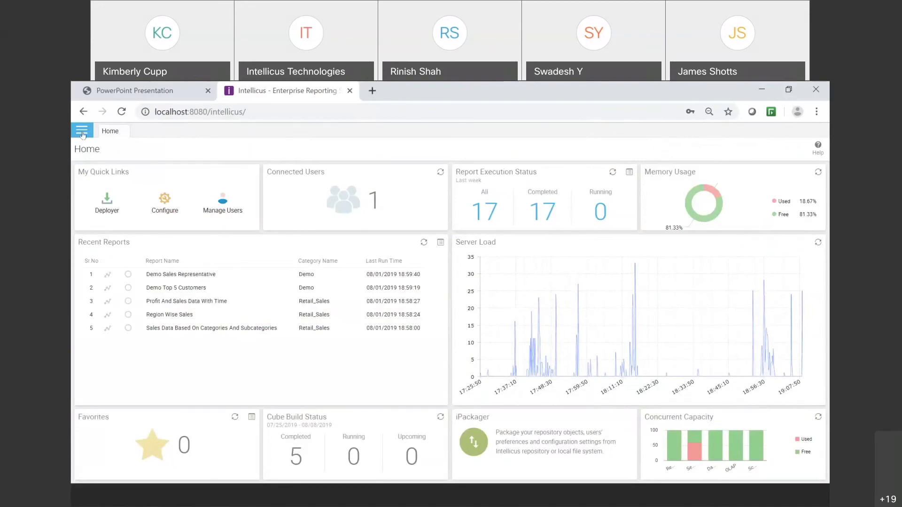
Step: Select franconnect as the database in the application settings and also save it in preferences
{"action": "left_click", "coordinate": [82, 133]}
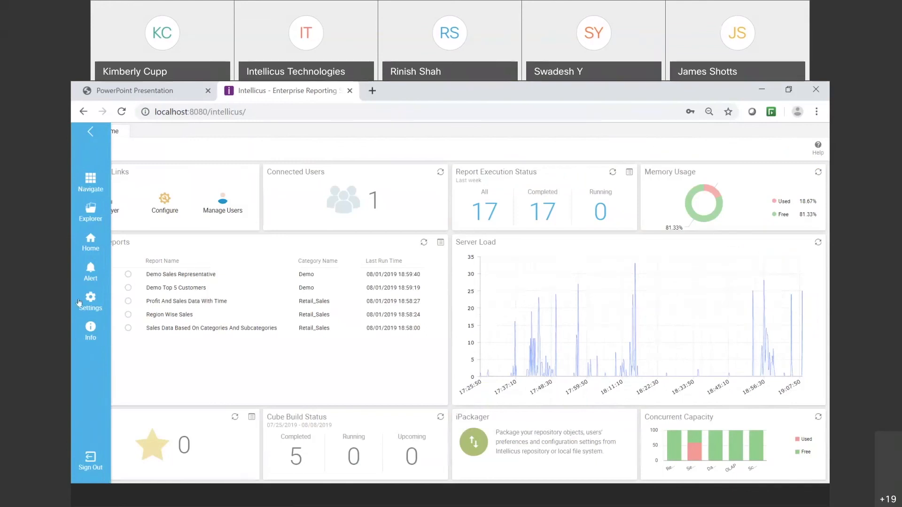
{"action": "left_click", "coordinate": [91, 301]}
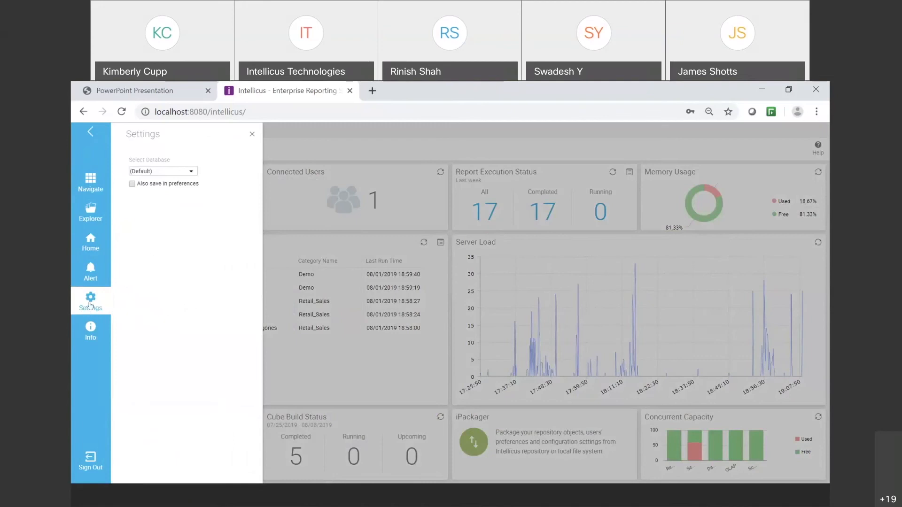
{"action": "left_click", "coordinate": [196, 172]}
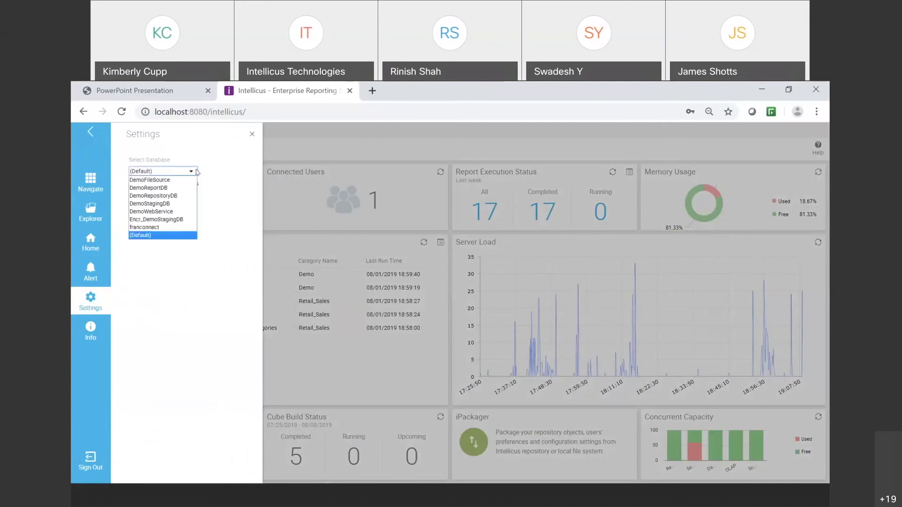
{"action": "left_click", "coordinate": [173, 228]}
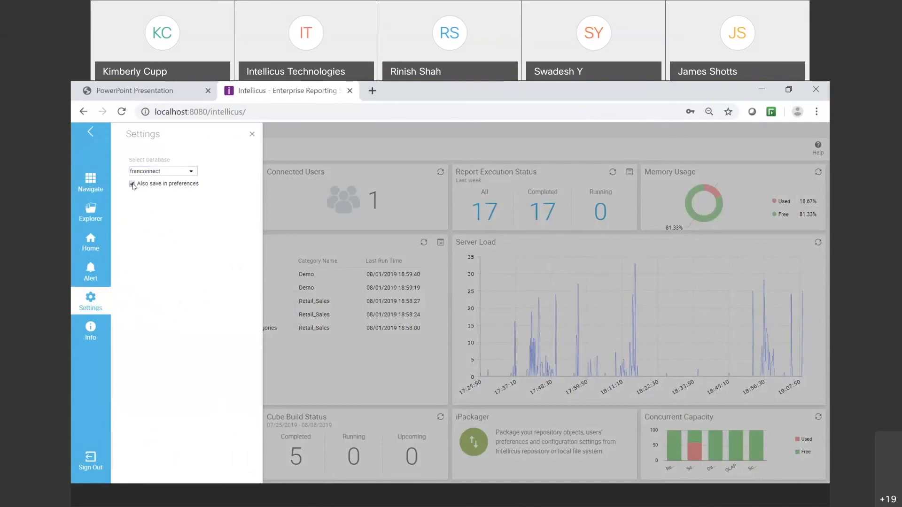
{"action": "left_click", "coordinate": [253, 136]}
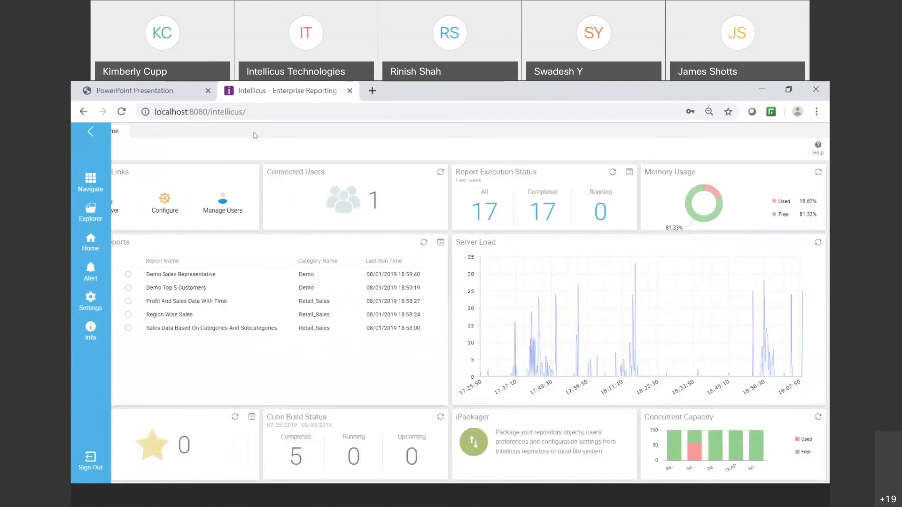
Step: Start a new dashboard and add the Retail_Sales widgets for region wise sales, profit and sales with time, categories and subcategories, and product segments
{"action": "left_click", "coordinate": [91, 183]}
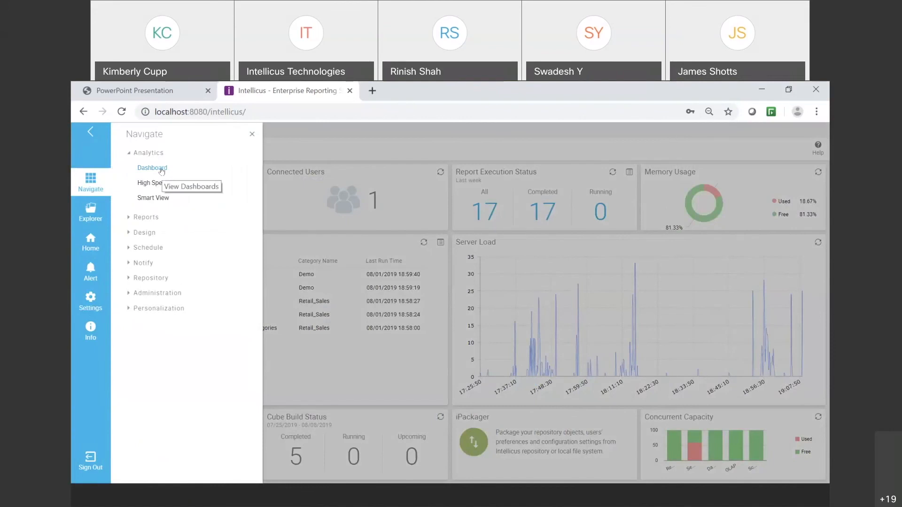
{"action": "left_click", "coordinate": [152, 168]}
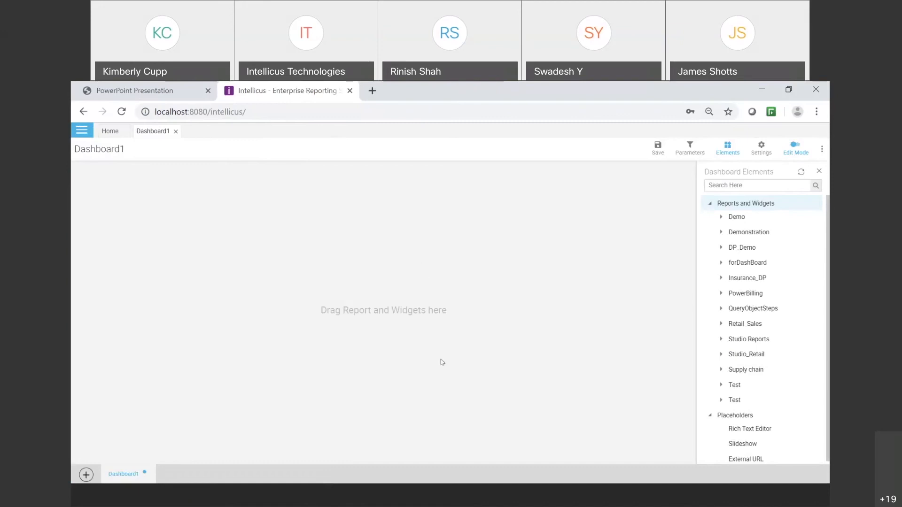
{"action": "left_click", "coordinate": [721, 324]}
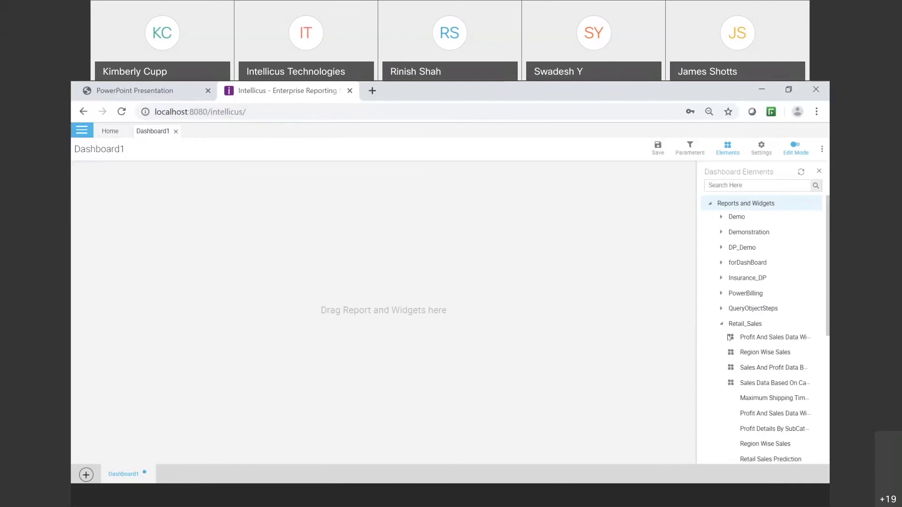
{"action": "double_click", "coordinate": [754, 354]}
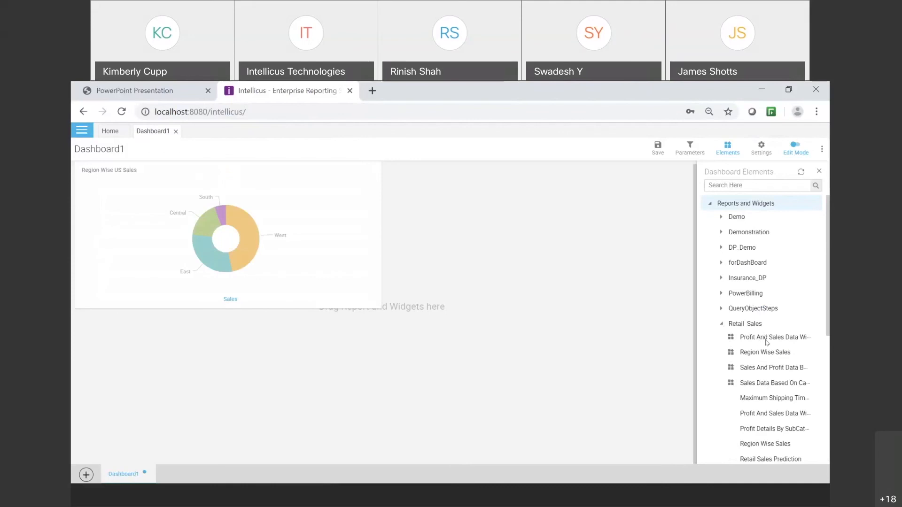
{"action": "double_click", "coordinate": [768, 338]}
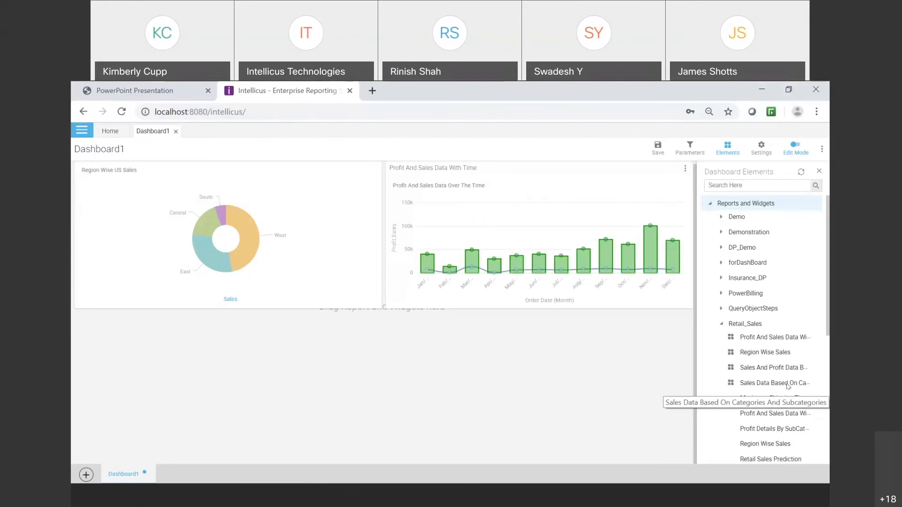
{"action": "double_click", "coordinate": [788, 384]}
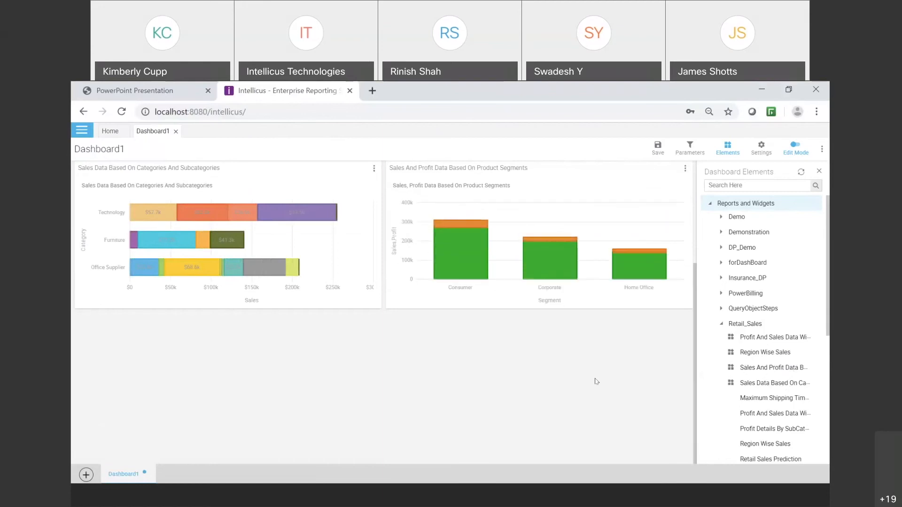
Step: Filter the other retail widgets by the West region of the Region Wise US Sales chart
{"action": "scroll", "coordinate": [607, 393], "scroll_direction": "up", "scroll_amount": 1}
{"action": "scroll", "coordinate": [607, 392], "scroll_direction": "up", "scroll_amount": 3}
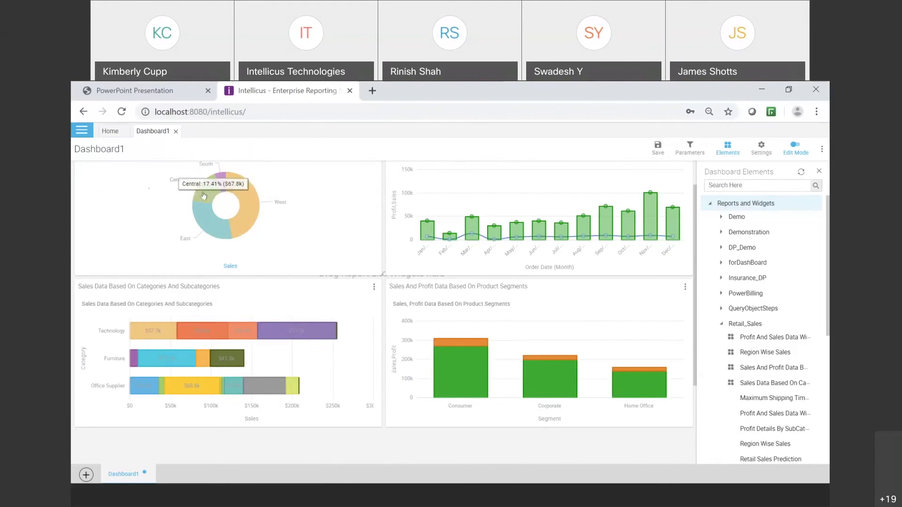
{"action": "scroll", "coordinate": [493, 455], "scroll_direction": "up", "scroll_amount": 1}
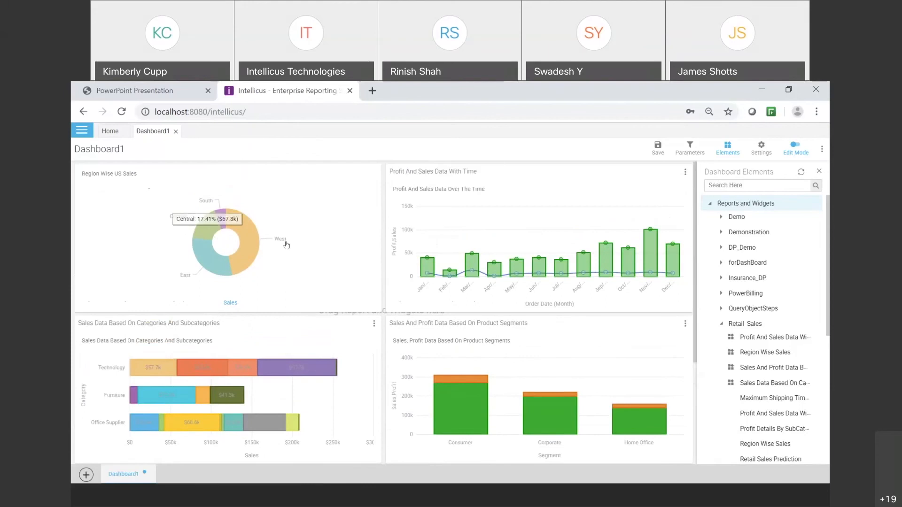
{"action": "mouse_move", "coordinate": [247, 260]}
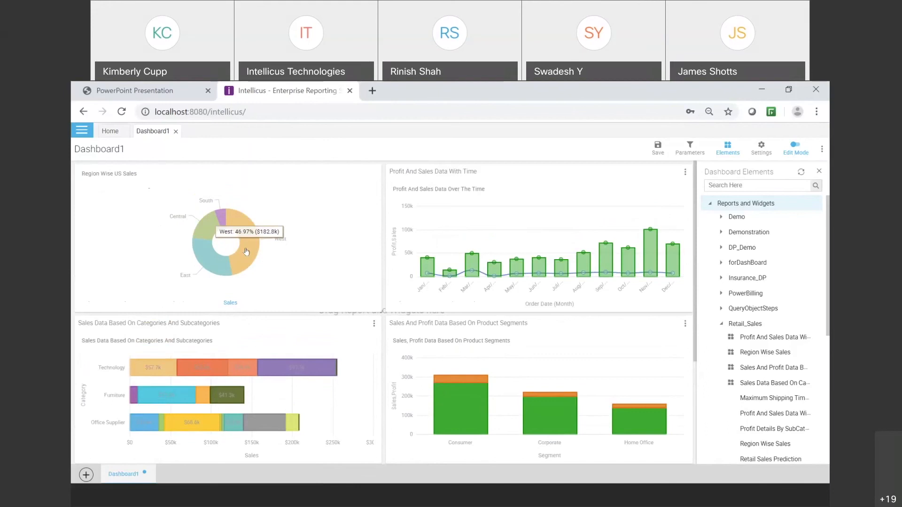
{"action": "left_click", "coordinate": [245, 252]}
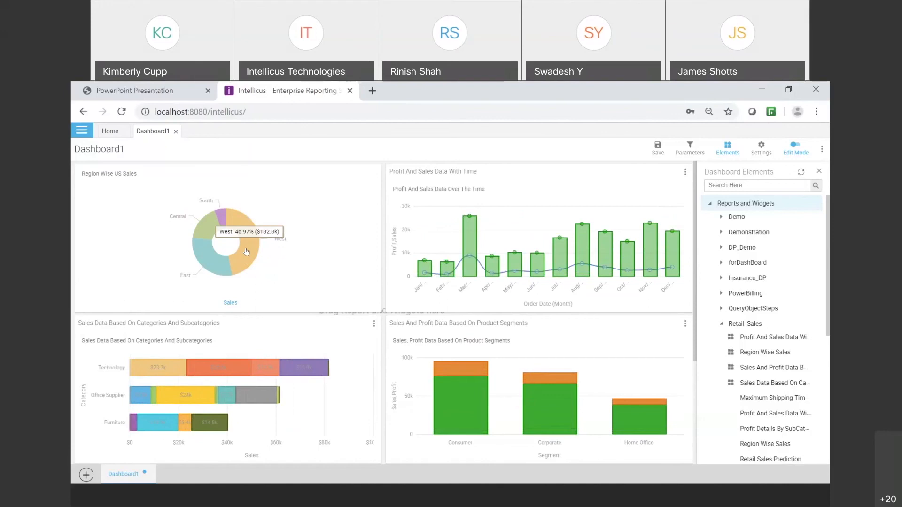
Step: Add Prm_Region_Retail as a prompt parameter on the dashboard
{"action": "left_click", "coordinate": [695, 153]}
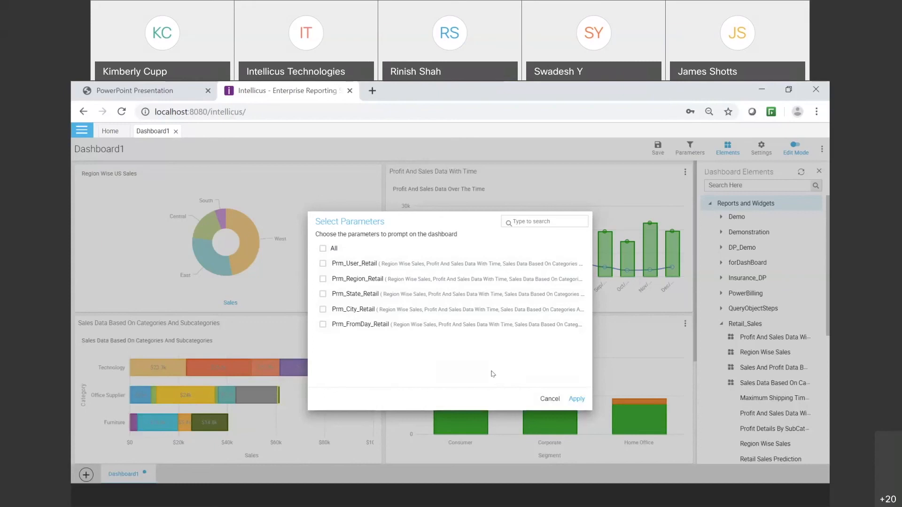
{"action": "left_click", "coordinate": [323, 280]}
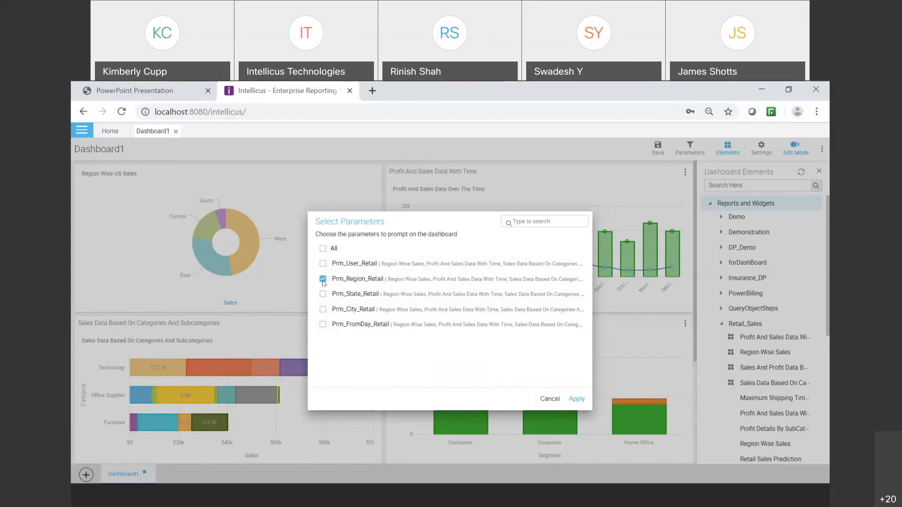
{"action": "left_click", "coordinate": [571, 400]}
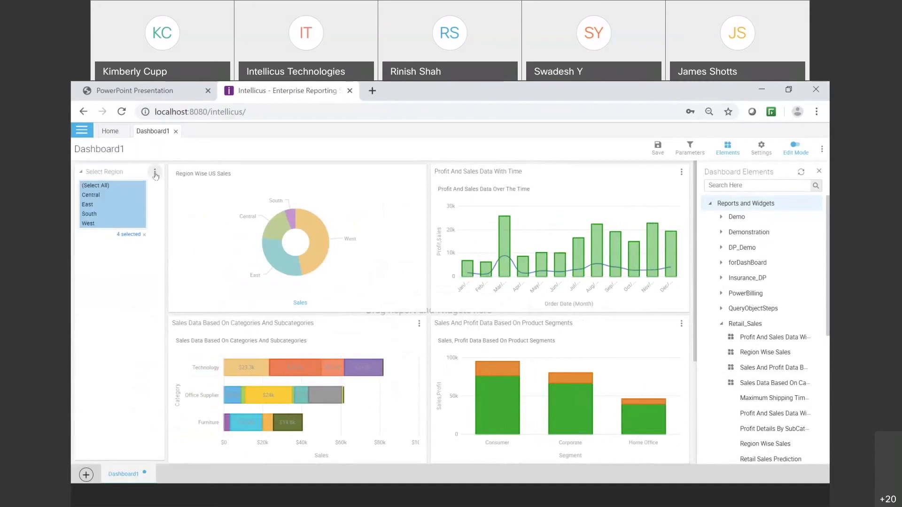
Step: Change the Select Region parameter to dropdown view and pin it to the top of the dashboard
{"action": "left_click", "coordinate": [154, 173]}
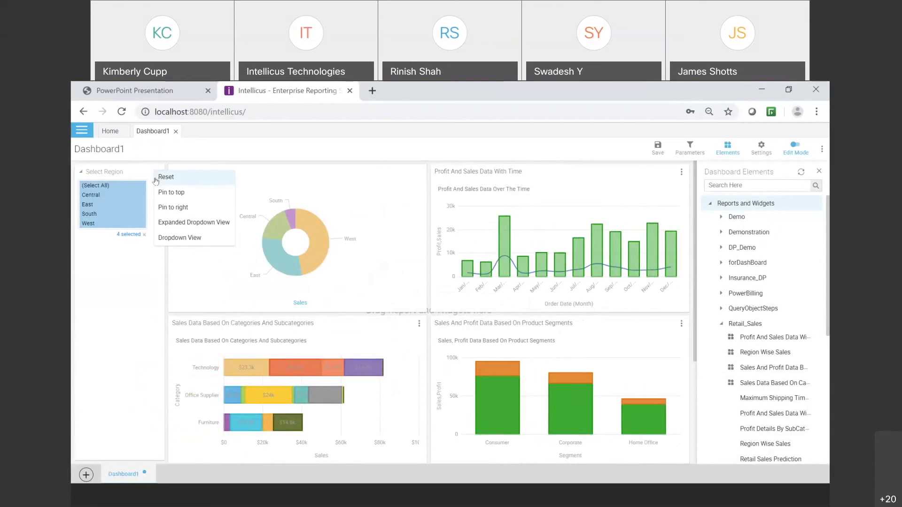
{"action": "left_click", "coordinate": [170, 239]}
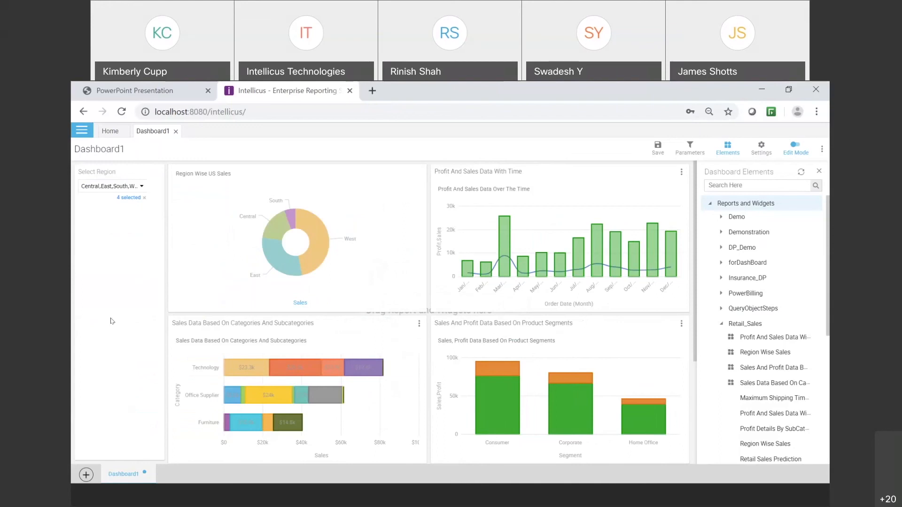
{"action": "mouse_move", "coordinate": [154, 176]}
{"action": "left_click", "coordinate": [155, 173]}
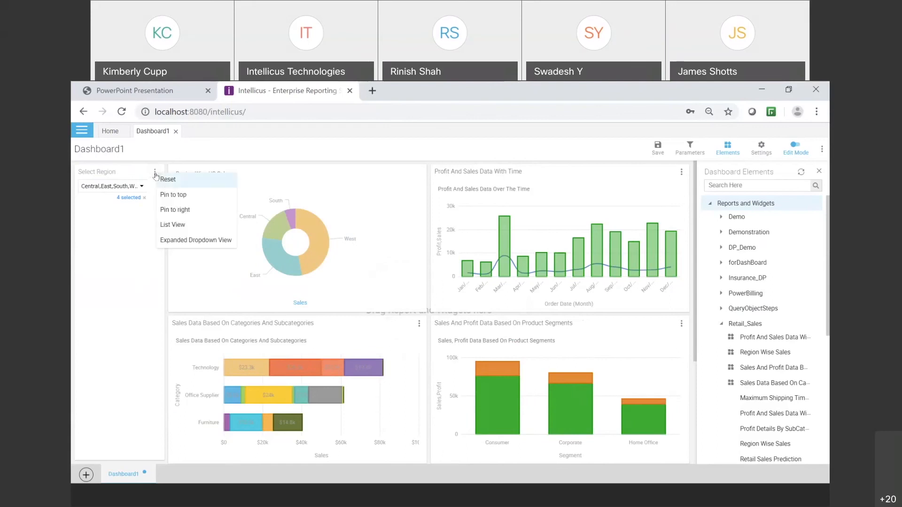
{"action": "left_click", "coordinate": [168, 196]}
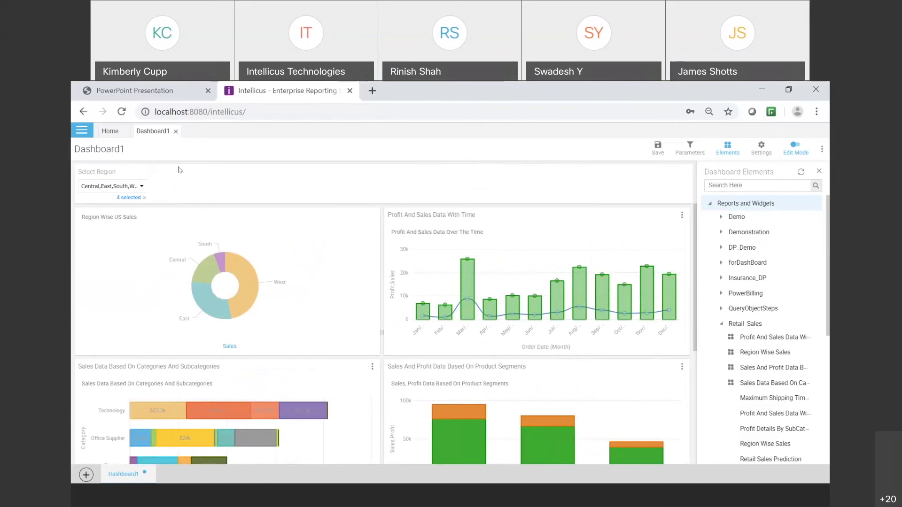
Step: Exclude Central from the Select Region parameter so the dashboard covers East, South and West
{"action": "left_click", "coordinate": [141, 187]}
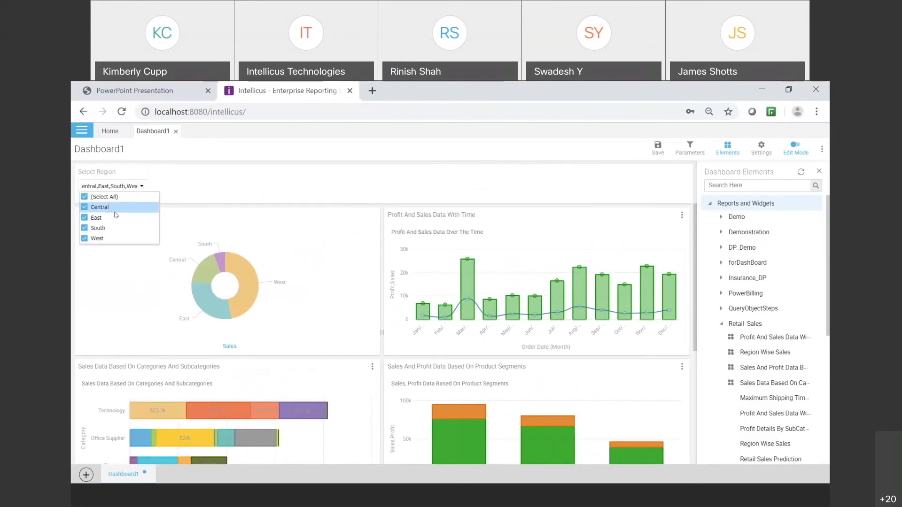
{"action": "left_click", "coordinate": [85, 207]}
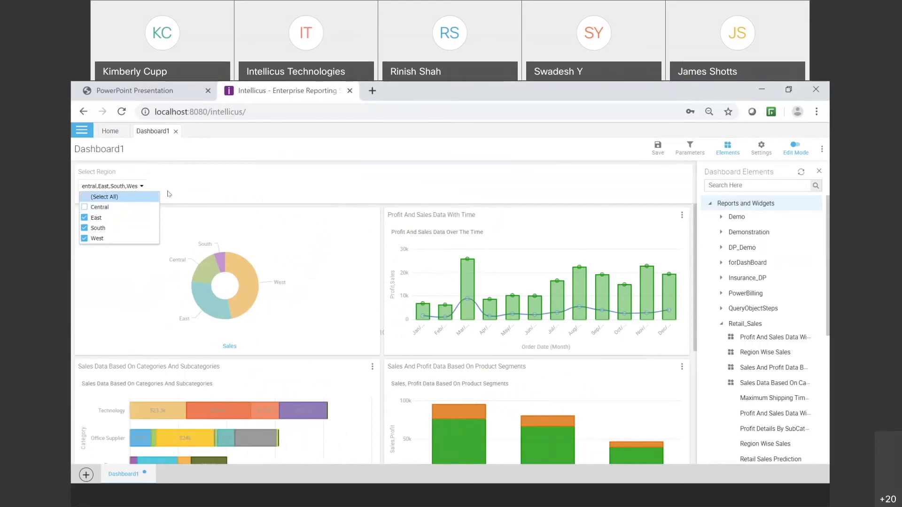
{"action": "left_click", "coordinate": [244, 183]}
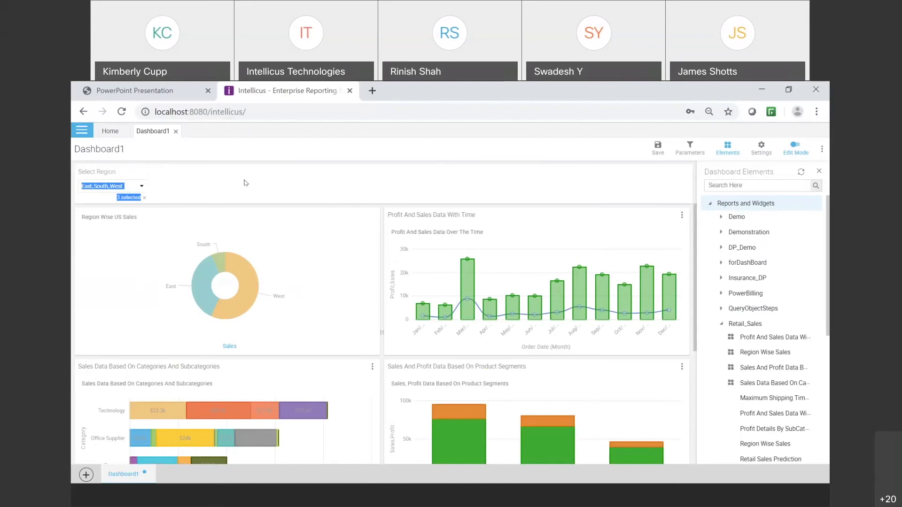
Step: Close Dashboard1, discarding its unsaved changes, and open the Widget Designer for a new dashboard widget
{"action": "left_click", "coordinate": [176, 132]}
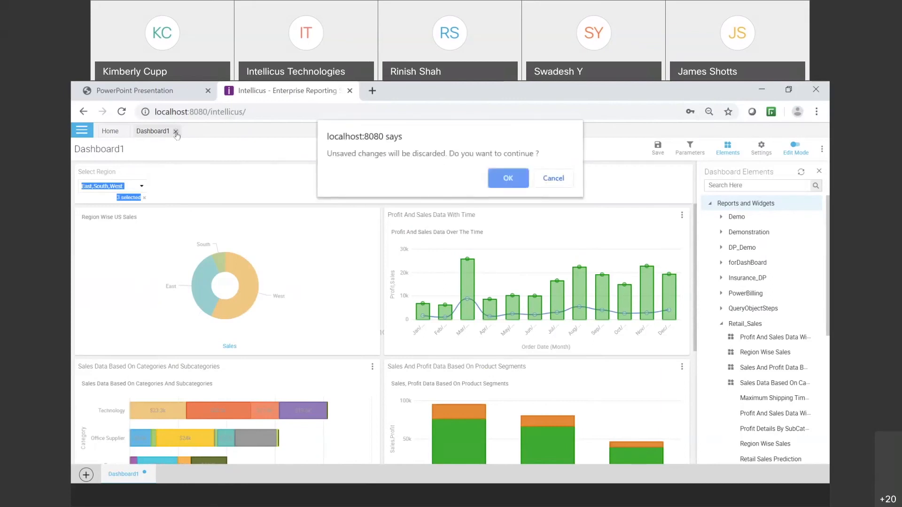
{"action": "left_click", "coordinate": [520, 186]}
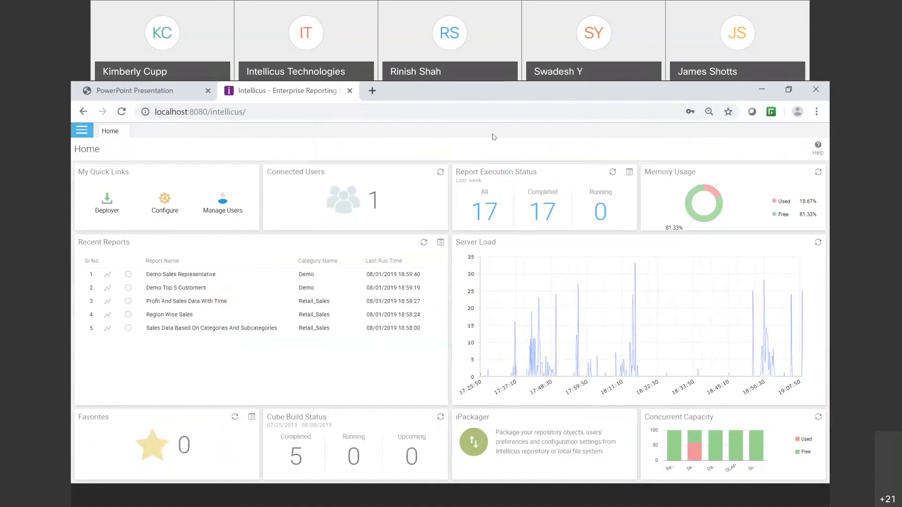
{"action": "left_click", "coordinate": [86, 136]}
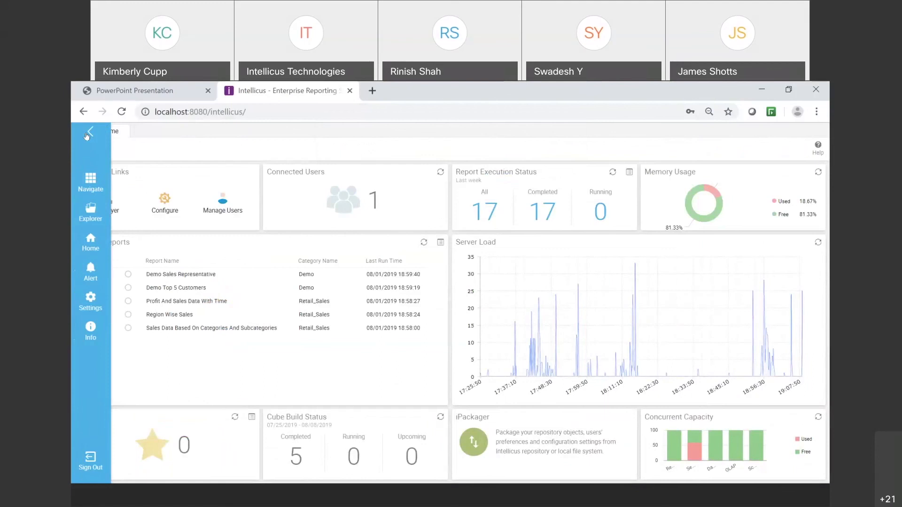
{"action": "left_click", "coordinate": [92, 183]}
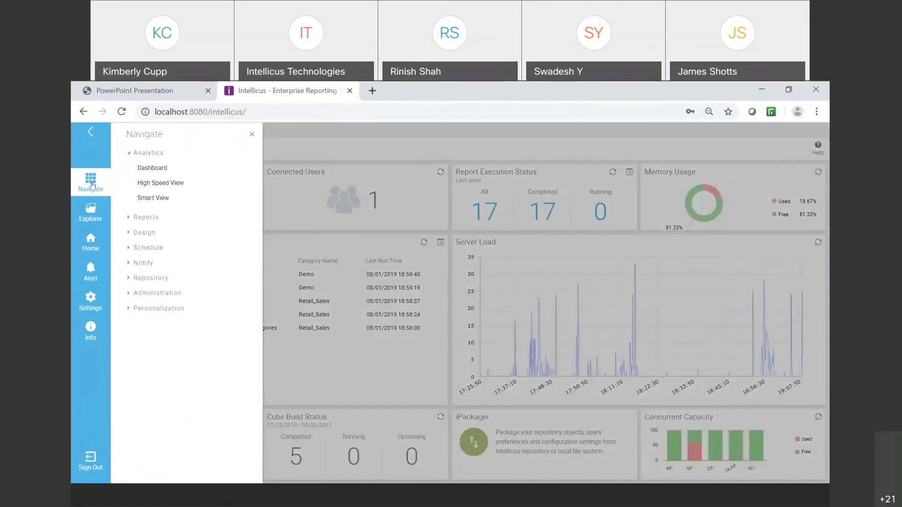
{"action": "left_click", "coordinate": [129, 235]}
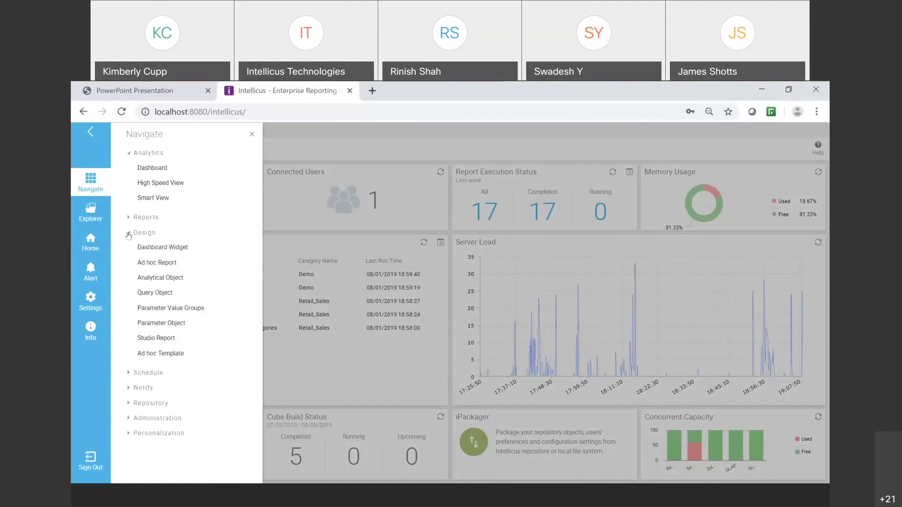
{"action": "left_click", "coordinate": [155, 247]}
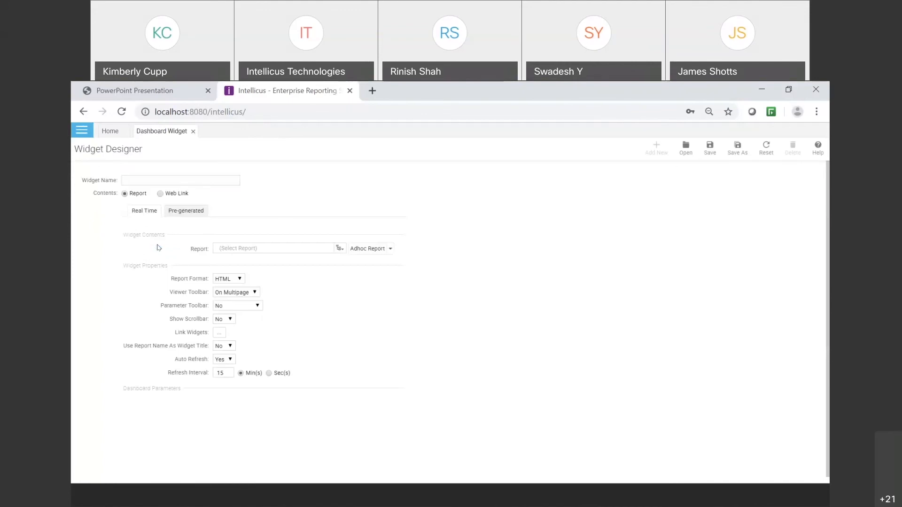
Step: Name the widget "Region Wise Sales.." and base it on the Region Wise Sales report from the Retail_Sales folder
{"action": "left_click", "coordinate": [134, 178]}
{"action": "left_click", "coordinate": [136, 180]}
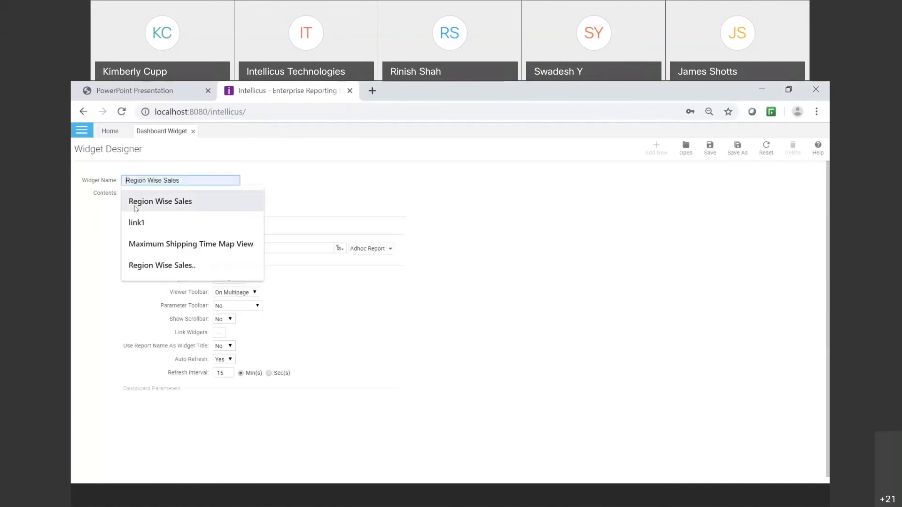
{"action": "left_click", "coordinate": [136, 267]}
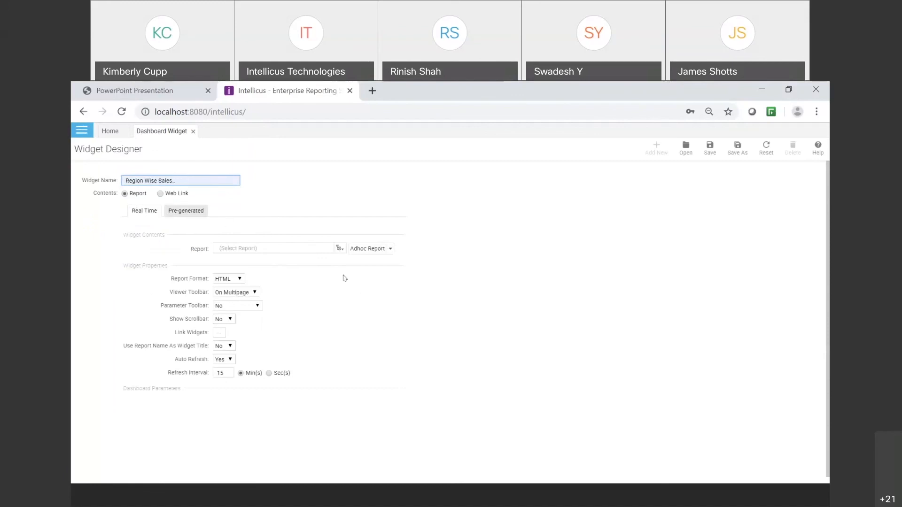
{"action": "left_click", "coordinate": [339, 249]}
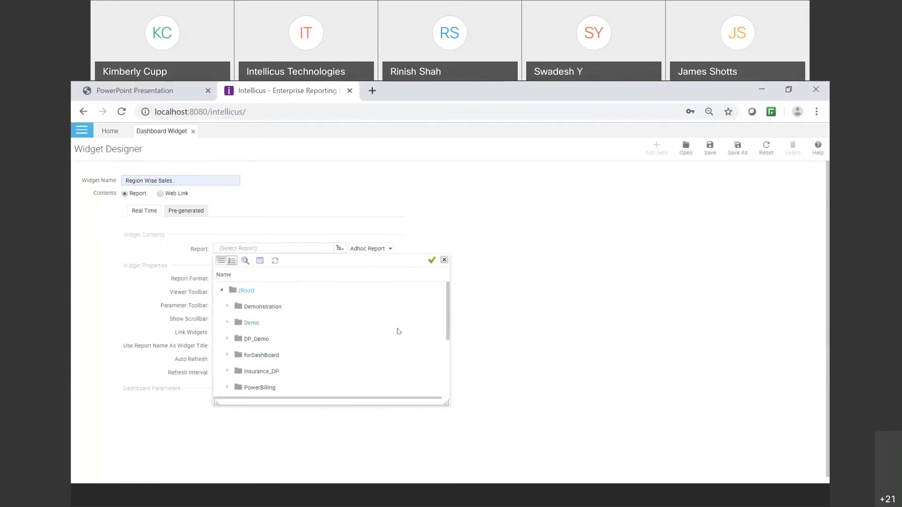
{"action": "scroll", "coordinate": [398, 332], "scroll_direction": "down", "scroll_amount": 5}
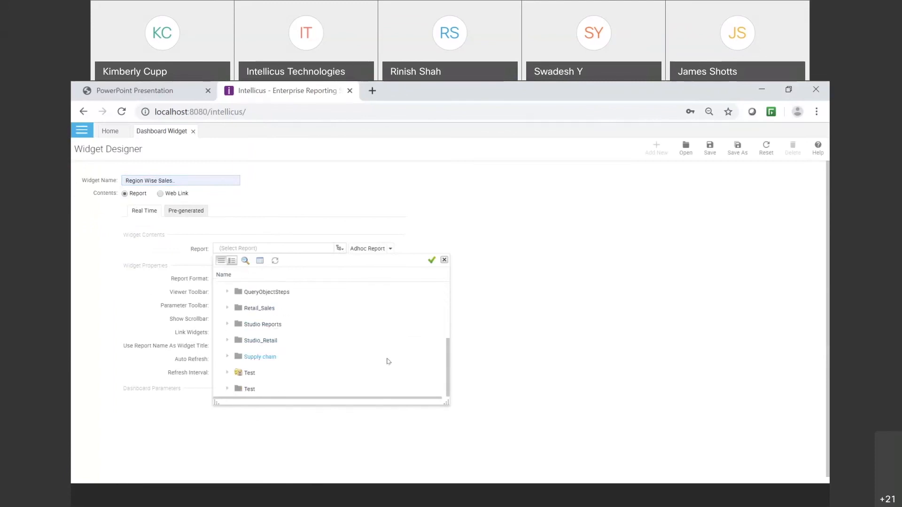
{"action": "left_click", "coordinate": [228, 308]}
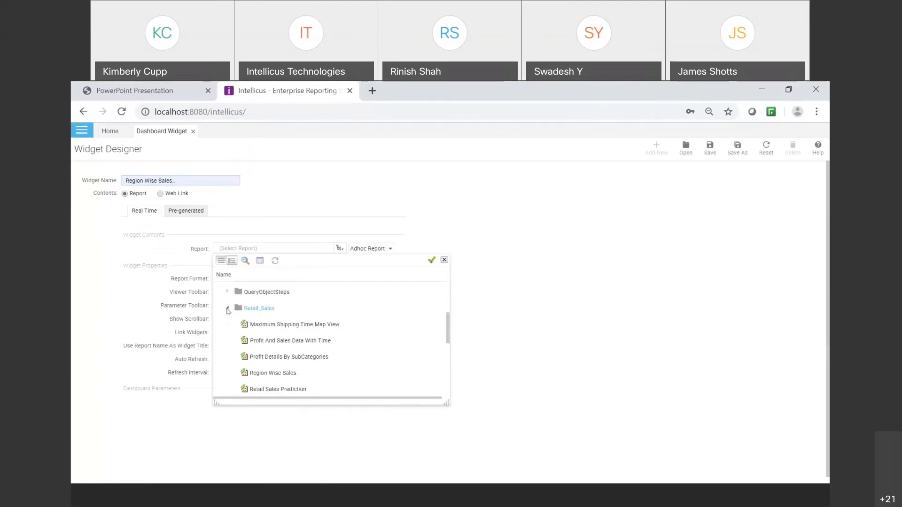
{"action": "double_click", "coordinate": [289, 374]}
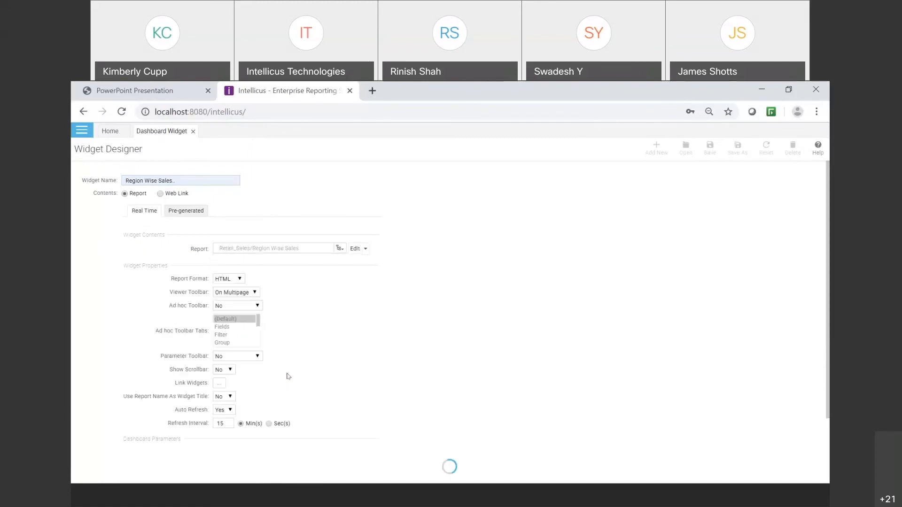
Step: Set the widget's report format to SMART, try Yes for the ad hoc toolbar and return it to No
{"action": "left_click", "coordinate": [241, 280]}
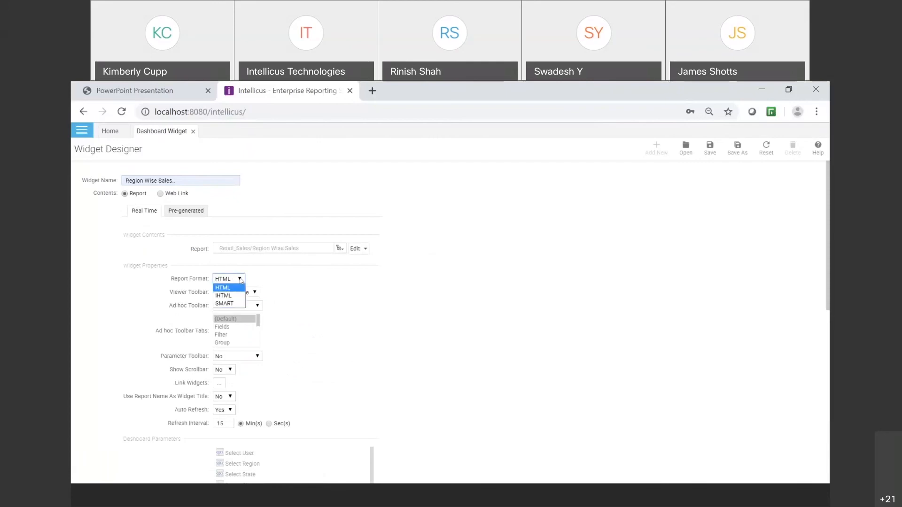
{"action": "left_click", "coordinate": [235, 303]}
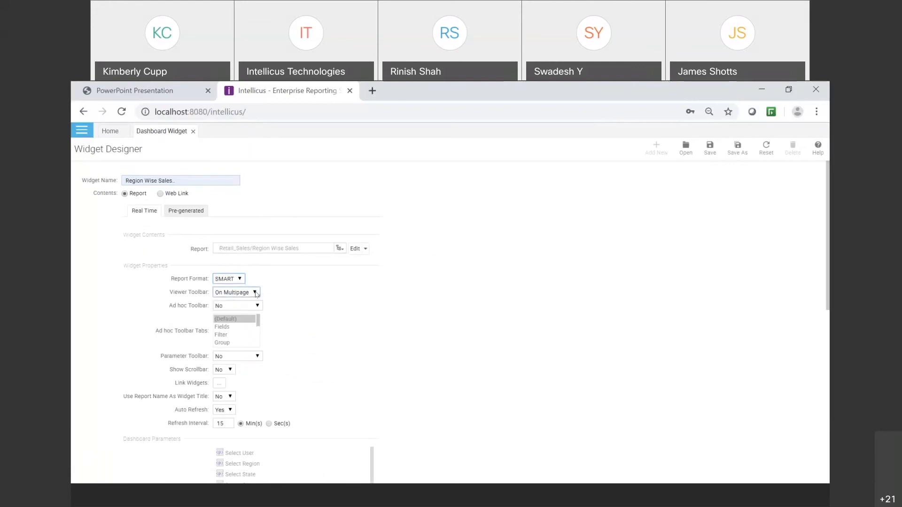
{"action": "left_click", "coordinate": [258, 306]}
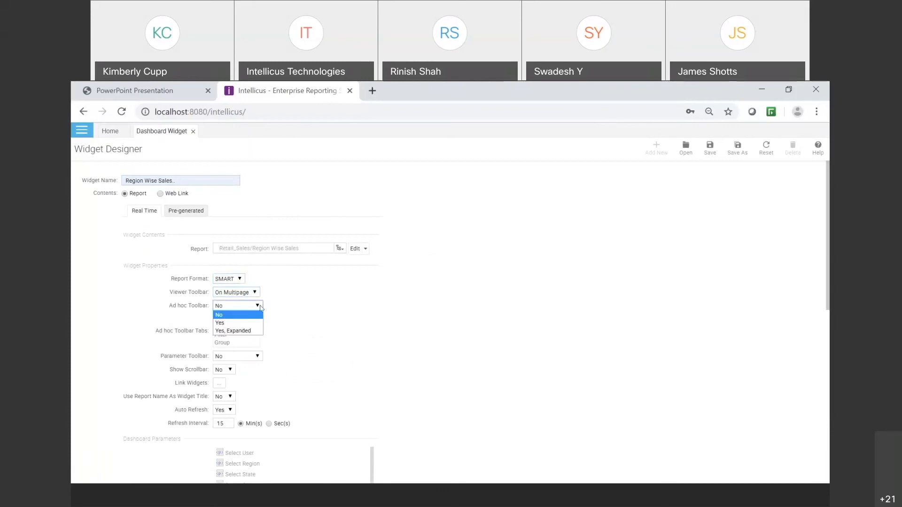
{"action": "left_click", "coordinate": [239, 324]}
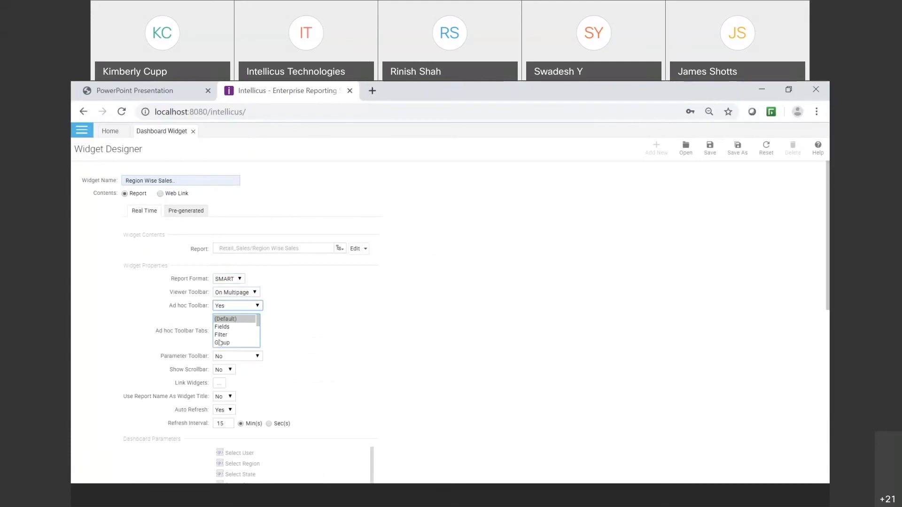
{"action": "left_click", "coordinate": [257, 306]}
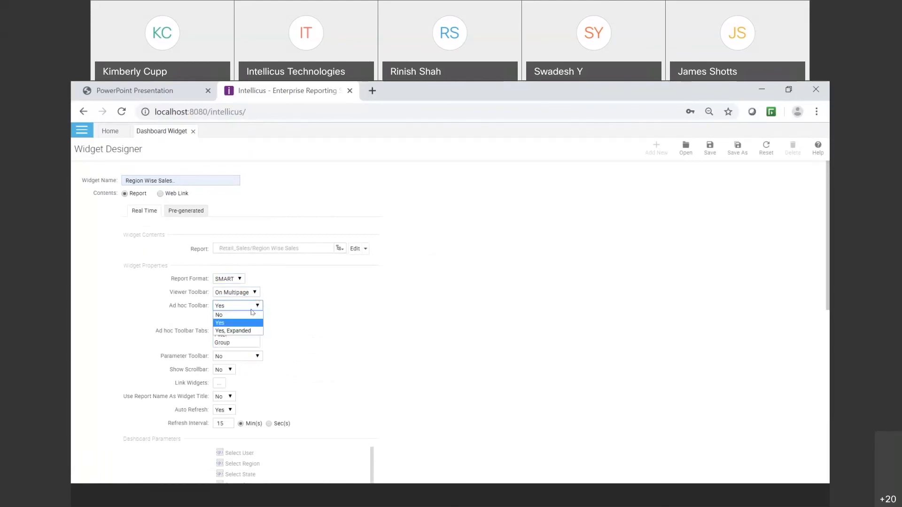
{"action": "left_click", "coordinate": [247, 315]}
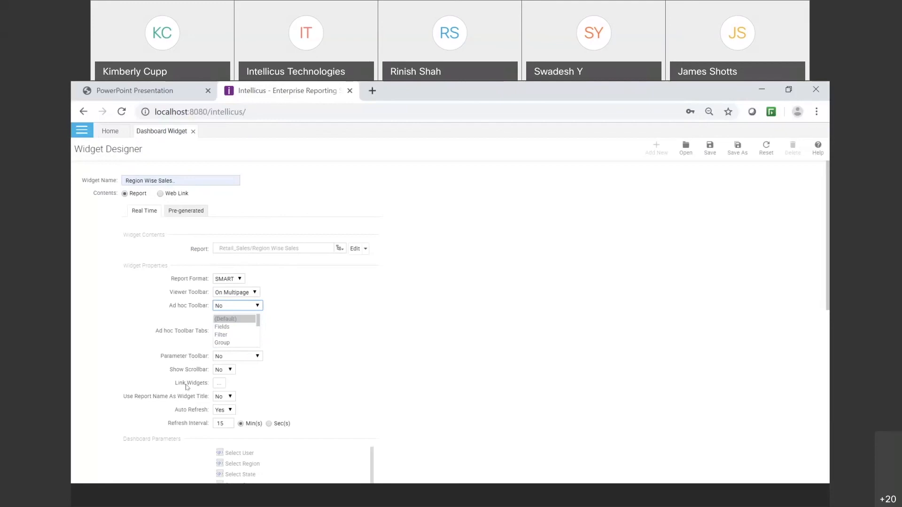
Step: Link the CHART0.Sales chart item to the Profit And Sales Data With Time widget in Retail_Sales and add an empty second link row
{"action": "left_click", "coordinate": [219, 384]}
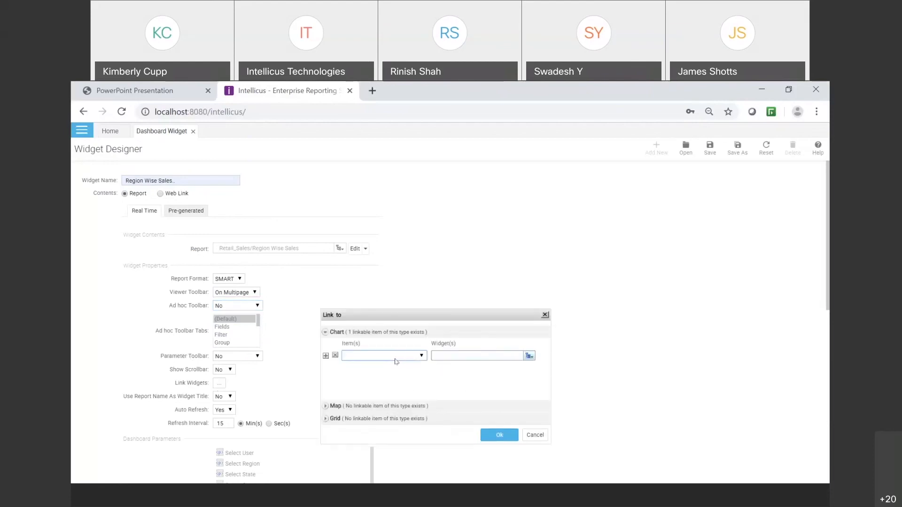
{"action": "left_click", "coordinate": [422, 356]}
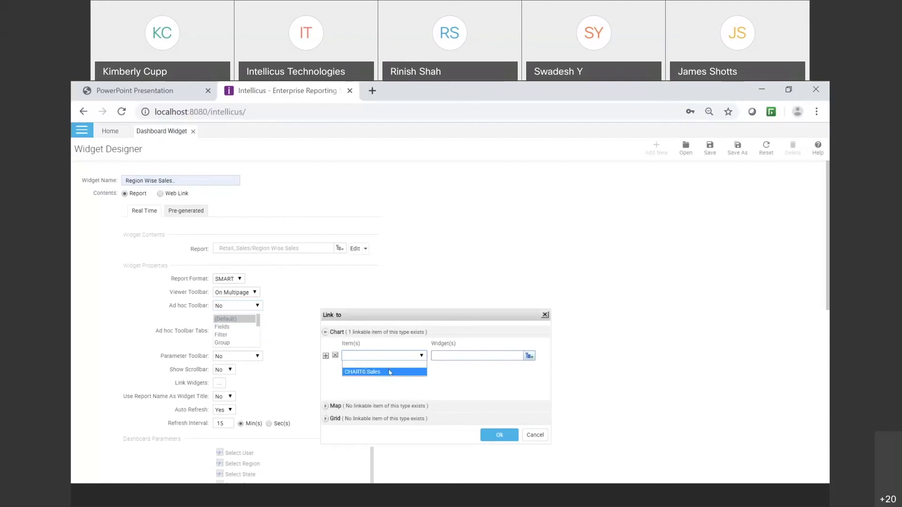
{"action": "left_click", "coordinate": [390, 372]}
{"action": "left_click", "coordinate": [530, 356]}
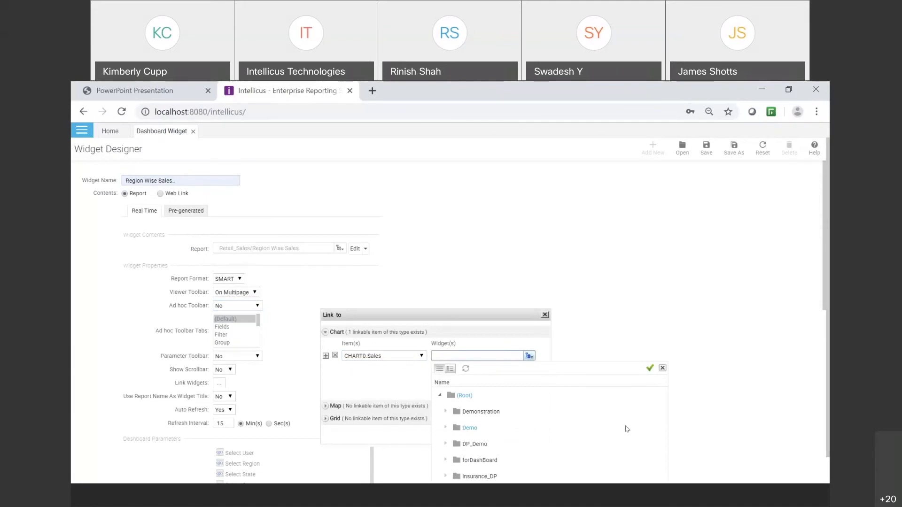
{"action": "scroll", "coordinate": [630, 426], "scroll_direction": "down", "scroll_amount": 2}
{"action": "scroll", "coordinate": [637, 420], "scroll_direction": "down", "scroll_amount": 1}
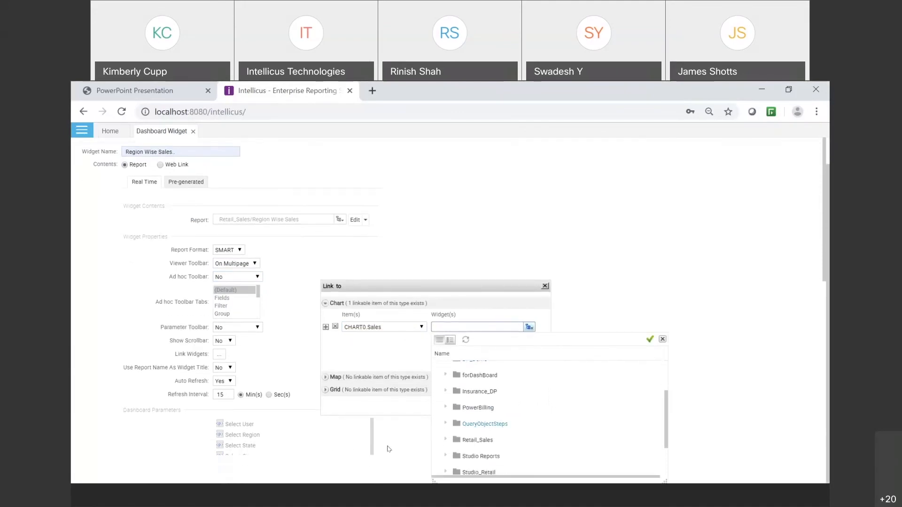
{"action": "left_click", "coordinate": [446, 440]}
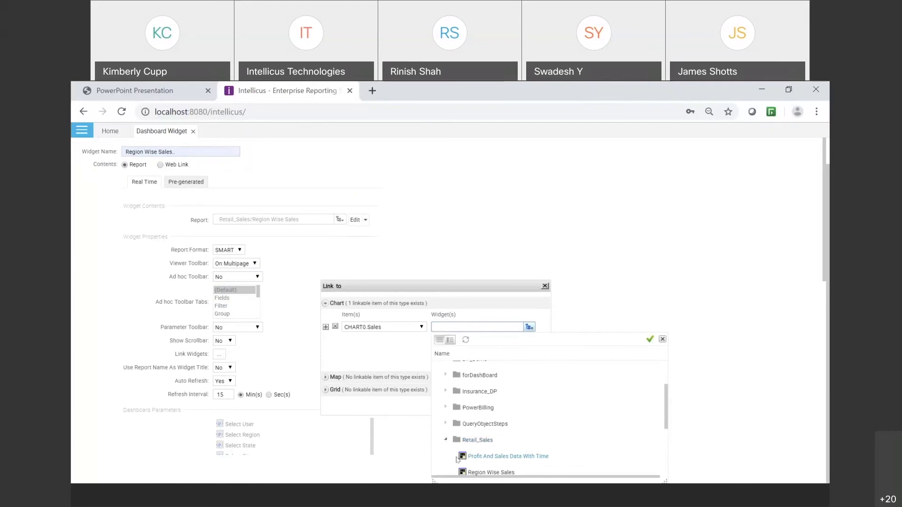
{"action": "double_click", "coordinate": [504, 456]}
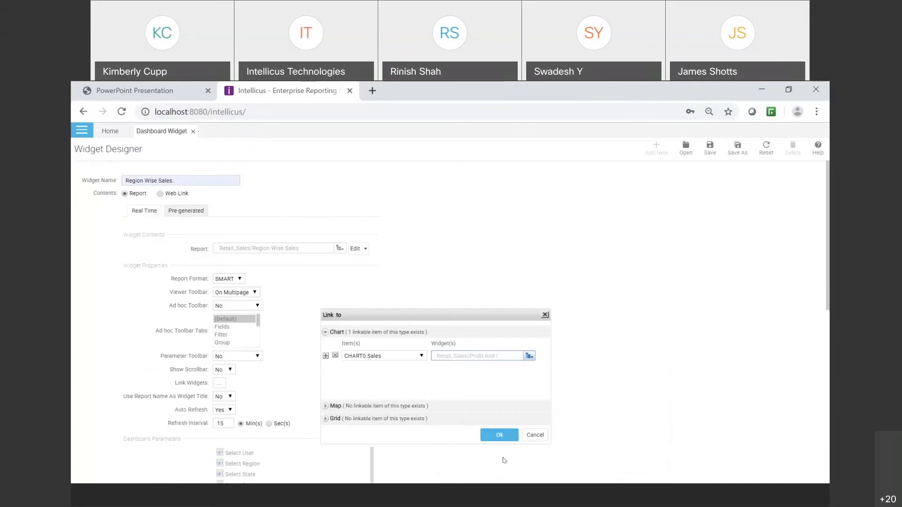
{"action": "left_click", "coordinate": [326, 356]}
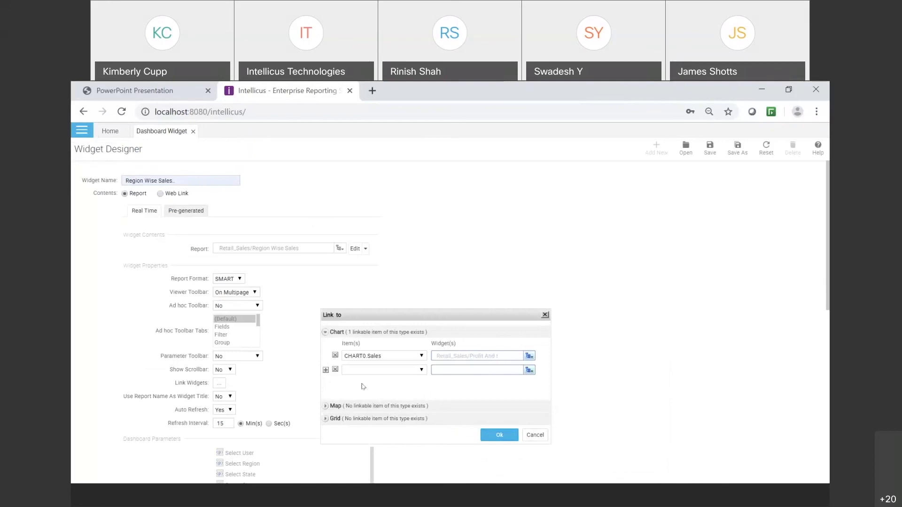
{"action": "left_click", "coordinate": [501, 435]}
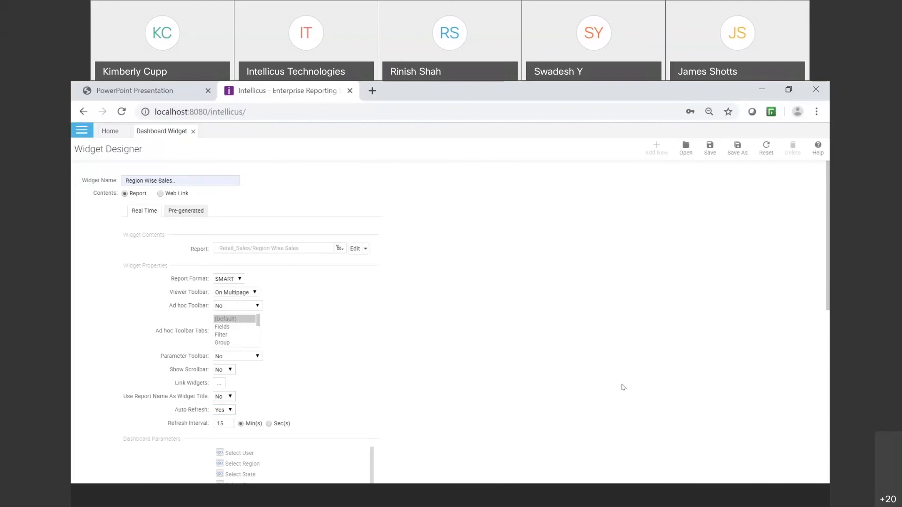
Step: Close the Widget Designer without saving and switch to the PDF presentation's Report Scheduling and Bursting slide
{"action": "left_click", "coordinate": [193, 131]}
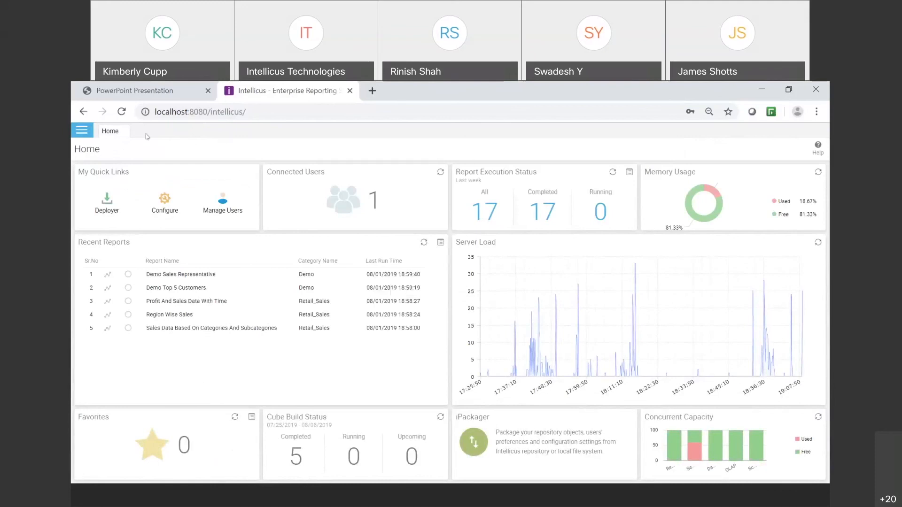
{"action": "left_click", "coordinate": [156, 90]}
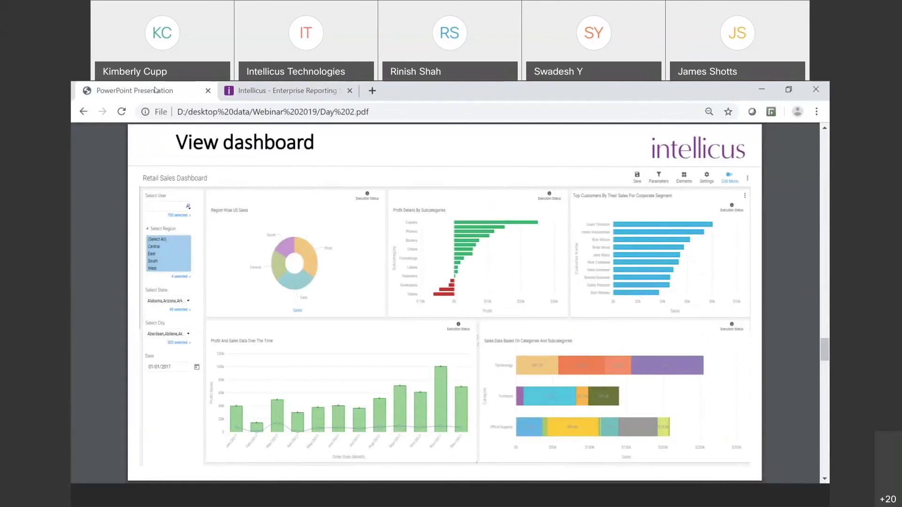
{"action": "key", "text": "Page_Down"}
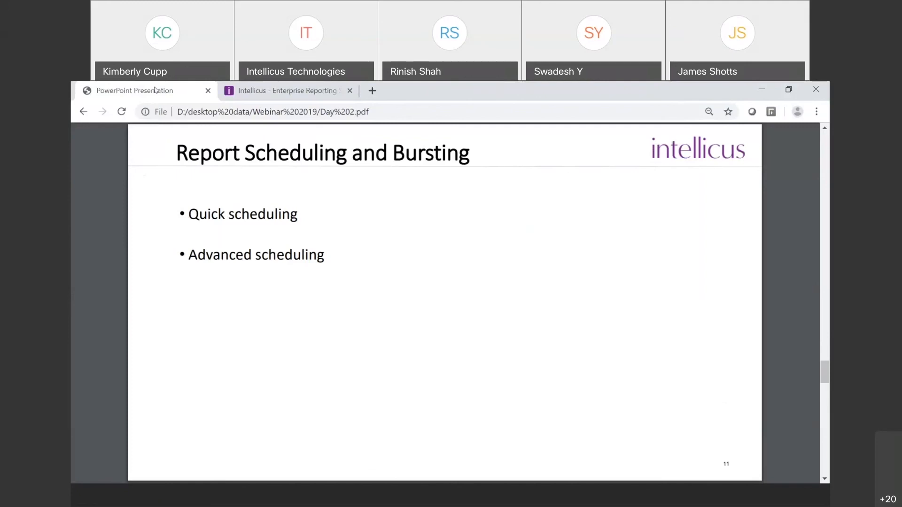
Step: Switch back to Intellicus and open a schedule job for the linked report in the Demonstration folder
{"action": "left_click", "coordinate": [287, 91]}
{"action": "left_click", "coordinate": [86, 132]}
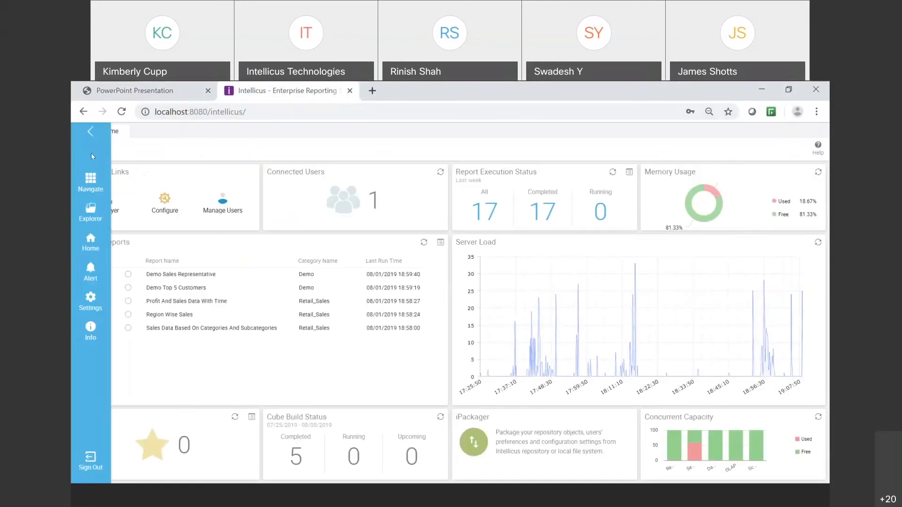
{"action": "left_click", "coordinate": [95, 220]}
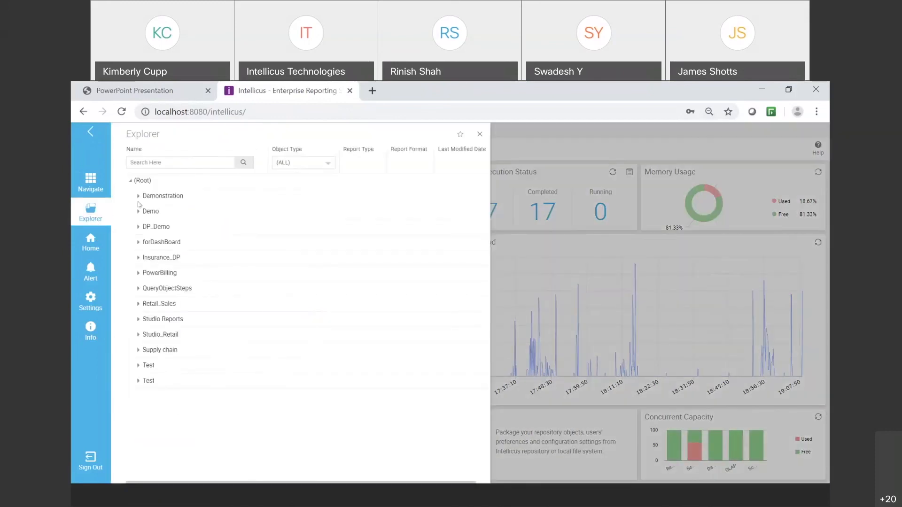
{"action": "left_click", "coordinate": [140, 197]}
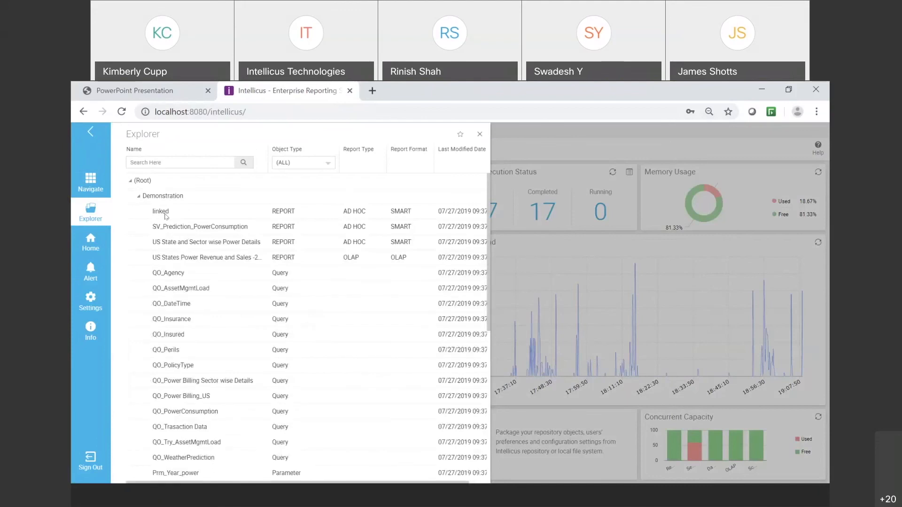
{"action": "right_click", "coordinate": [166, 216]}
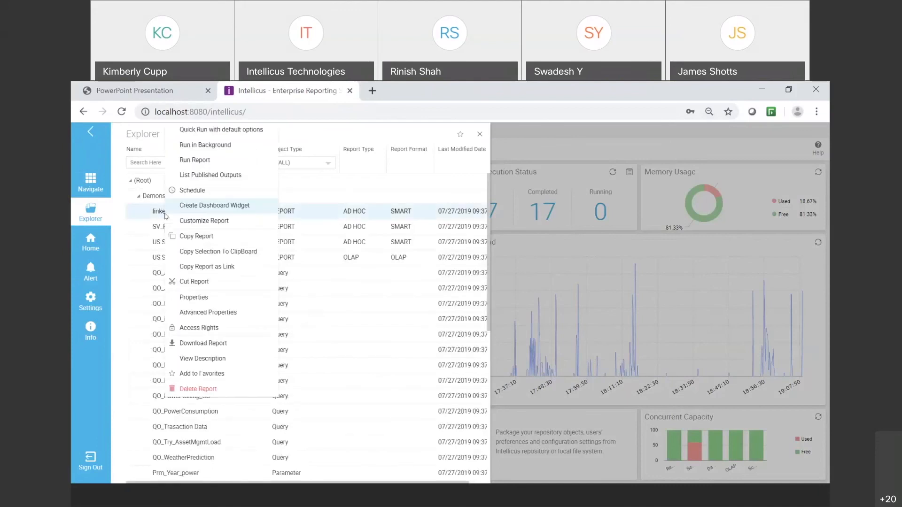
{"action": "left_click", "coordinate": [190, 191]}
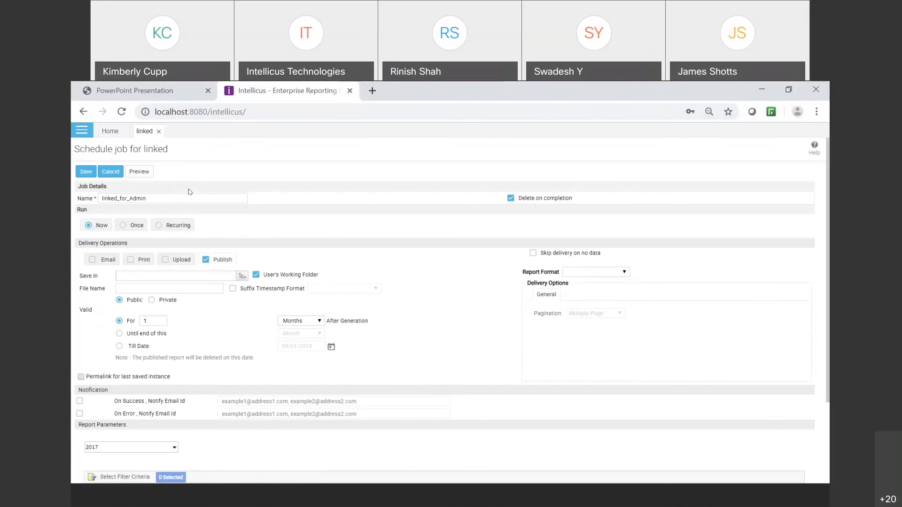
{"action": "left_click", "coordinate": [135, 197]}
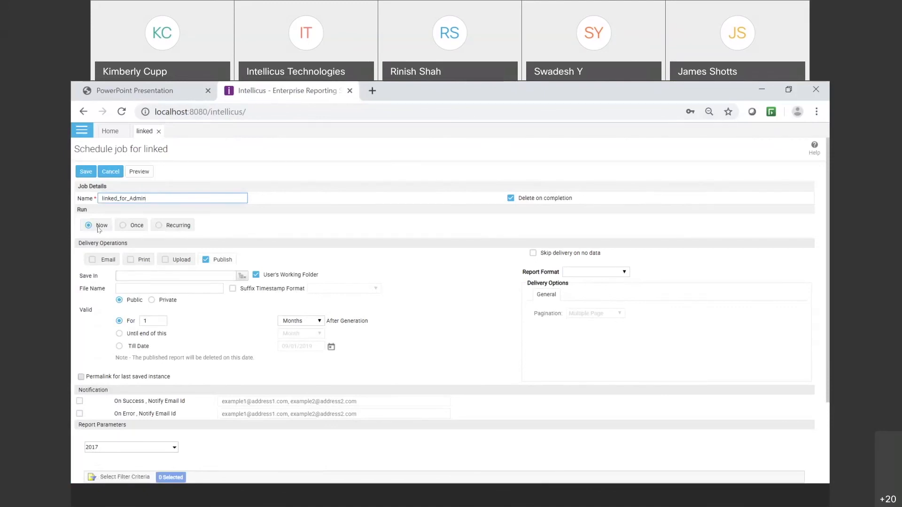
Step: Set the linked report's job to run on a recurring schedule that ends on 10/31/2019
{"action": "left_click", "coordinate": [163, 229]}
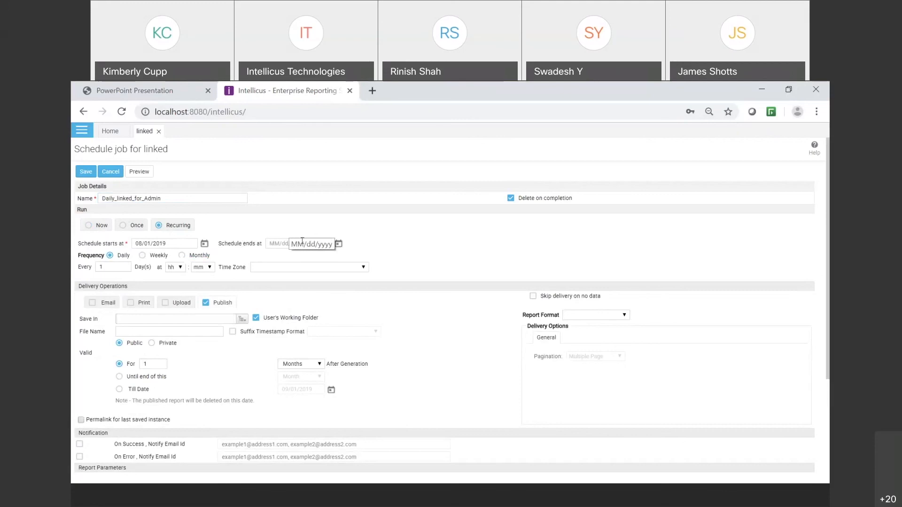
{"action": "left_click", "coordinate": [339, 243]}
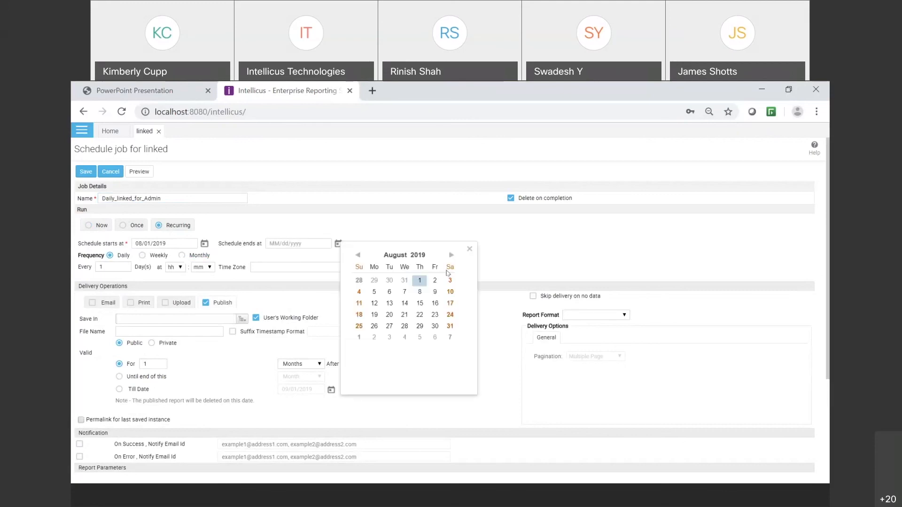
{"action": "left_click", "coordinate": [451, 255]}
{"action": "left_click", "coordinate": [452, 256]}
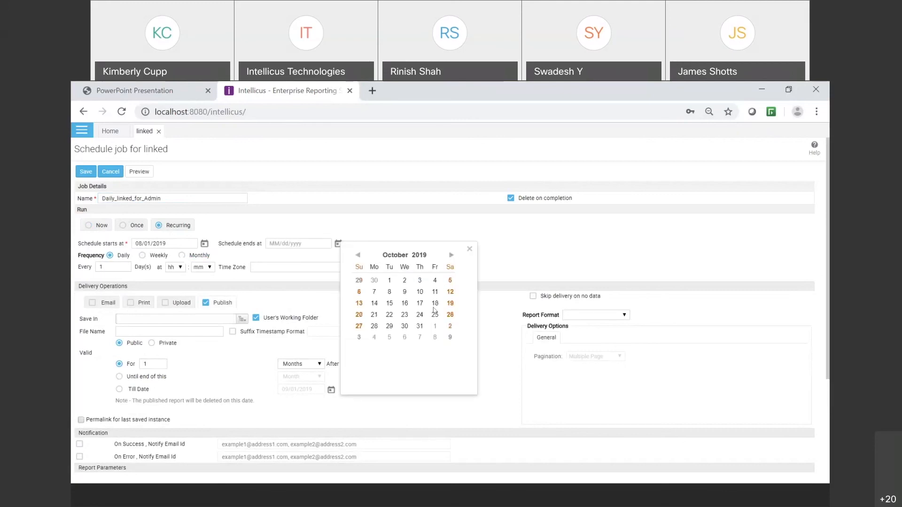
{"action": "left_click", "coordinate": [420, 327]}
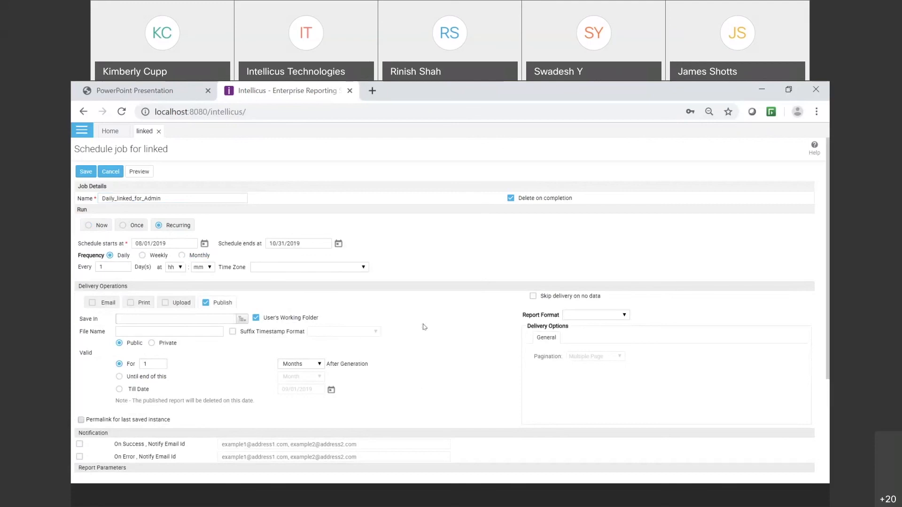
Step: Set the recurring schedule to weekly, Monday of every week at 08:00, leaving the time zone blank
{"action": "left_click", "coordinate": [143, 255]}
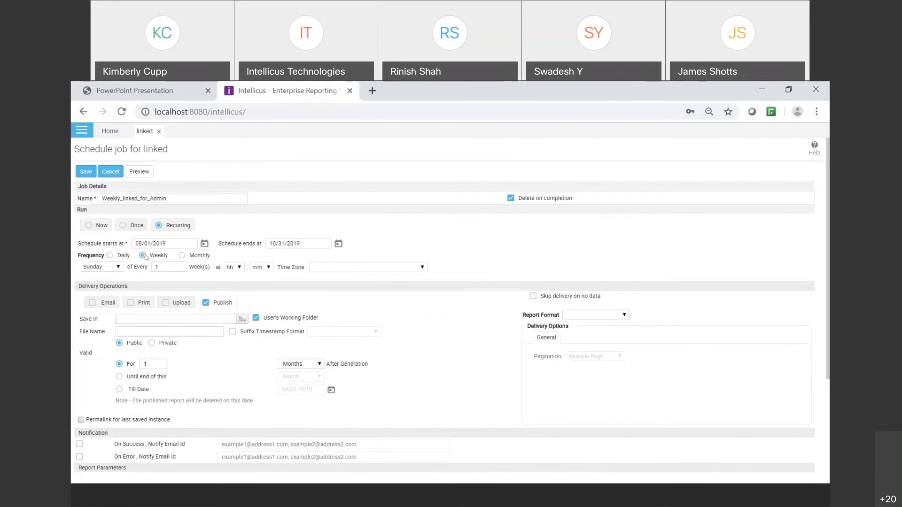
{"action": "left_click", "coordinate": [119, 267]}
{"action": "left_click", "coordinate": [112, 285]}
{"action": "left_click", "coordinate": [235, 267]}
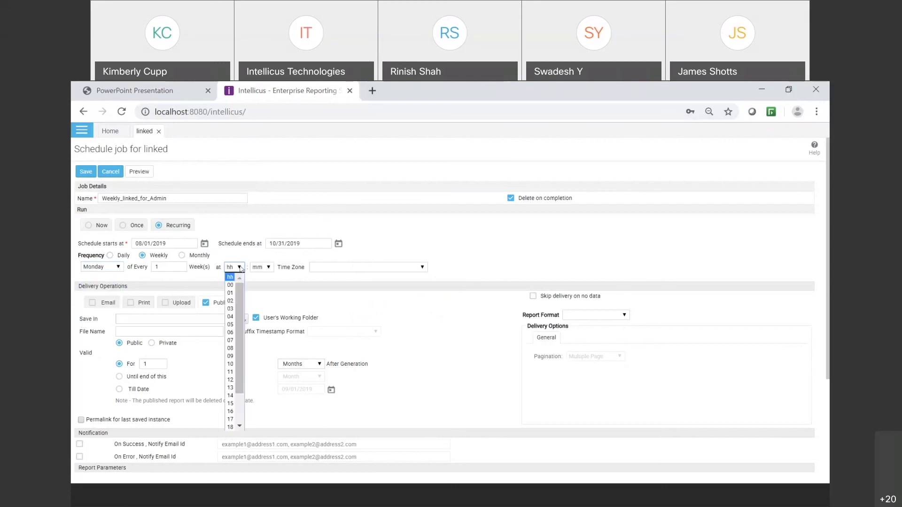
{"action": "left_click", "coordinate": [231, 348]}
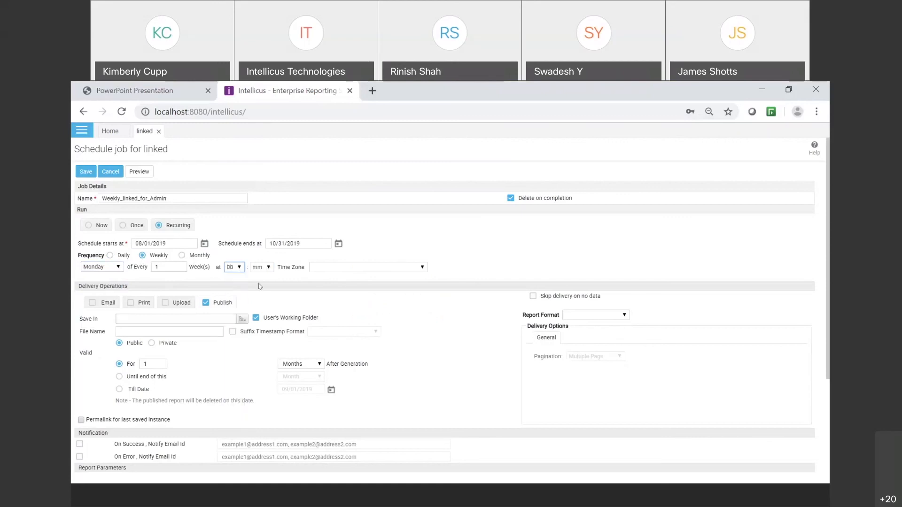
{"action": "left_click", "coordinate": [261, 267]}
{"action": "left_click", "coordinate": [257, 288]}
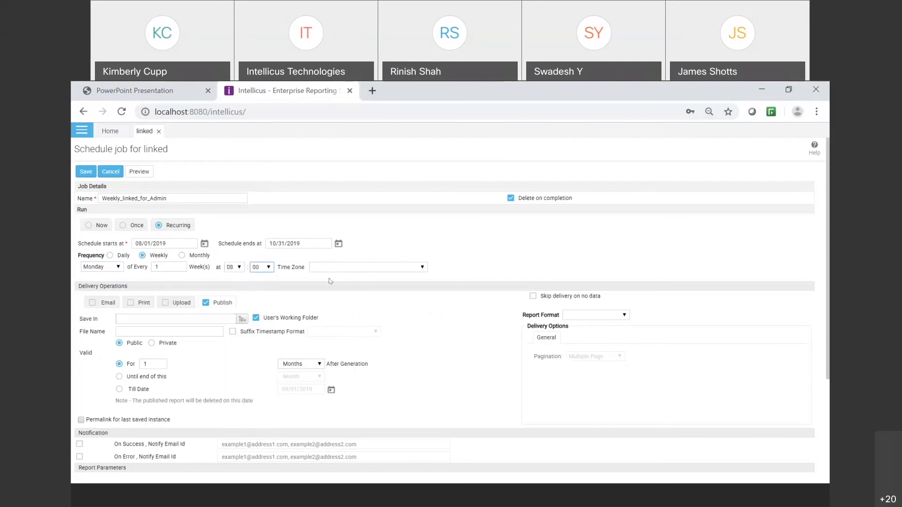
{"action": "left_click", "coordinate": [400, 270]}
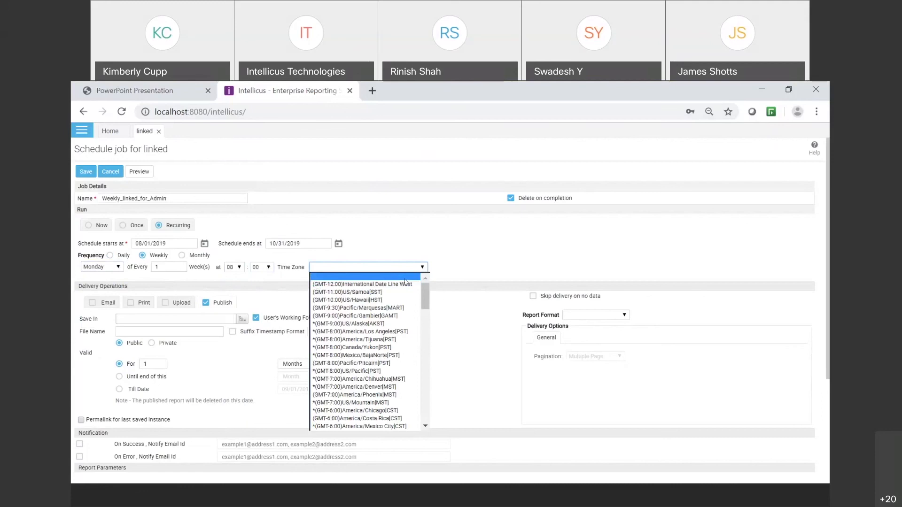
{"action": "left_click", "coordinate": [405, 279]}
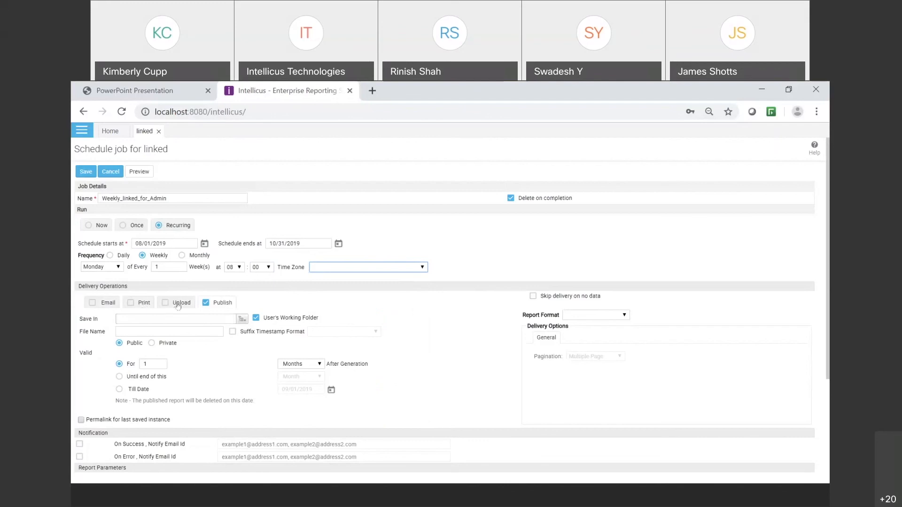
Step: Replace Publish with Email as the delivery operation, try HTML as report format and set it to ACROBAT PDF
{"action": "left_click", "coordinate": [206, 304]}
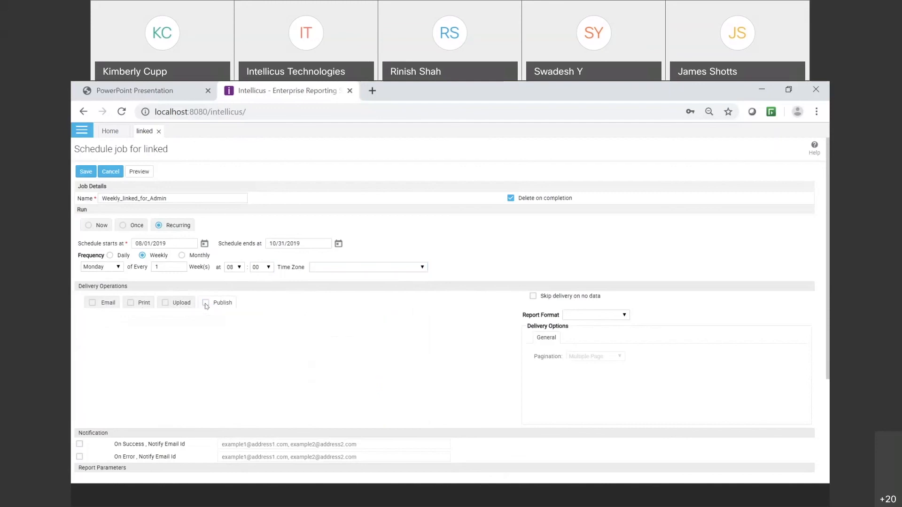
{"action": "left_click", "coordinate": [92, 303]}
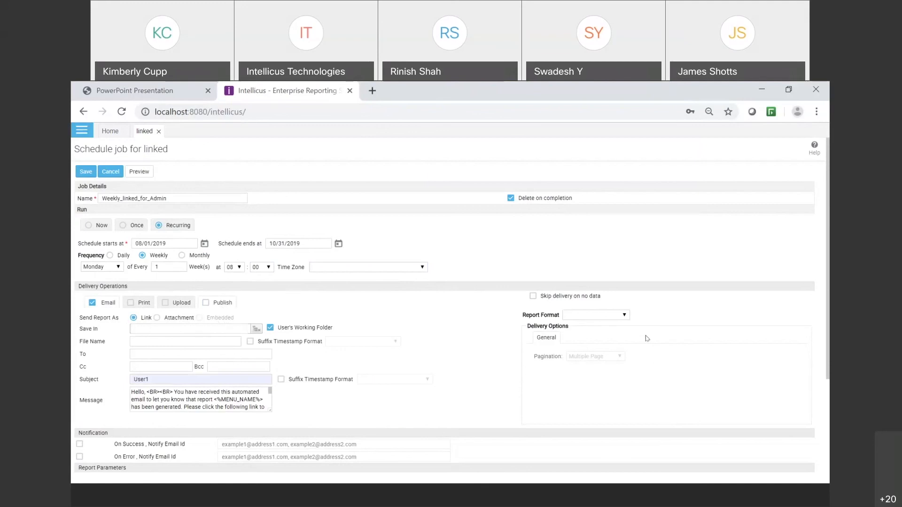
{"action": "left_click", "coordinate": [625, 316]}
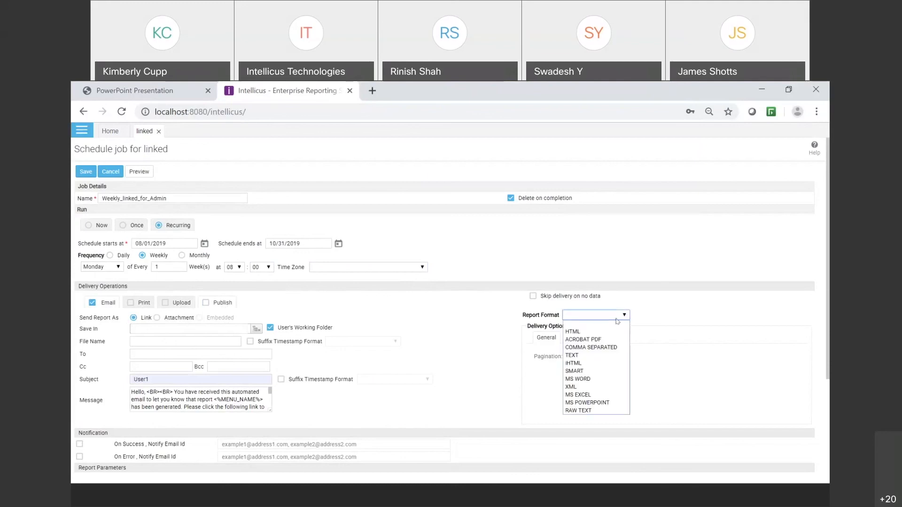
{"action": "left_click", "coordinate": [579, 334]}
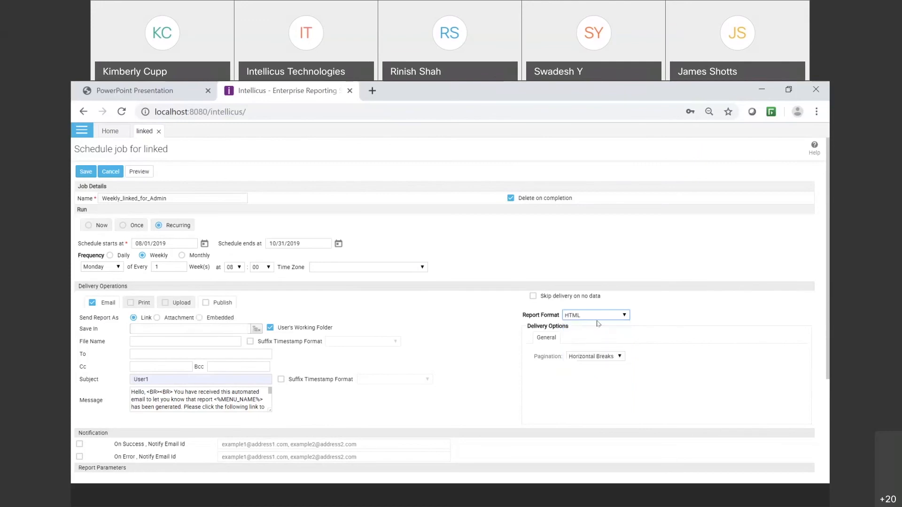
{"action": "left_click", "coordinate": [616, 315]}
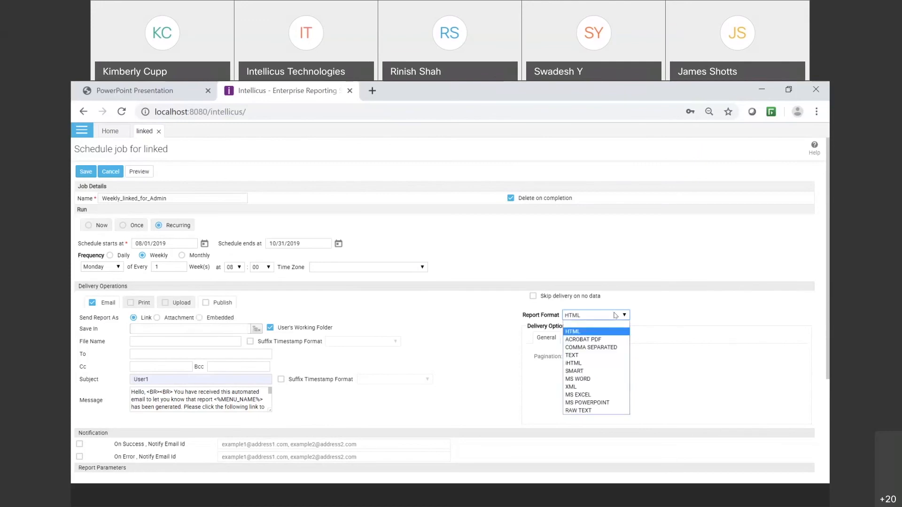
{"action": "left_click", "coordinate": [600, 340]}
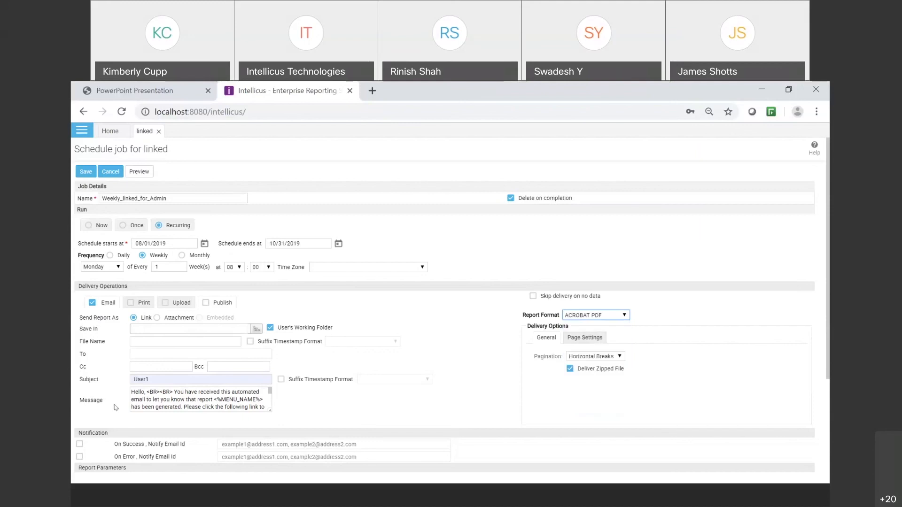
Step: Fill in the recipient's e-mail address and set the e-mail subject to "sales details"
{"action": "left_click", "coordinate": [156, 353]}
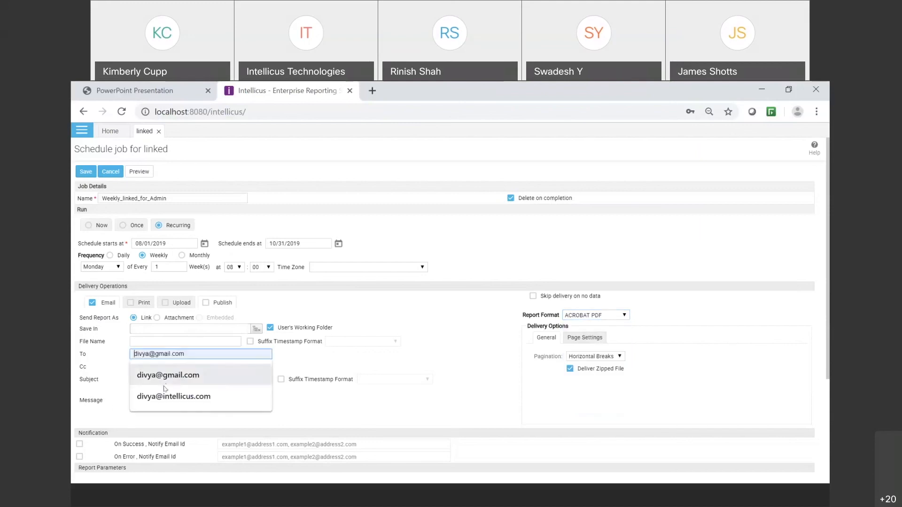
{"action": "left_click", "coordinate": [169, 400]}
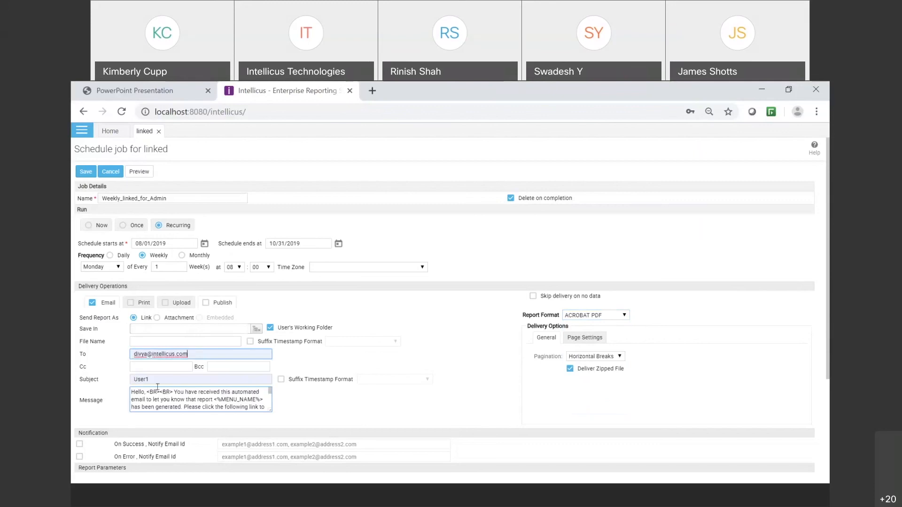
{"action": "left_click", "coordinate": [162, 379]}
{"action": "left_click_drag", "start_coordinate": [157, 378], "coordinate": [126, 376]}
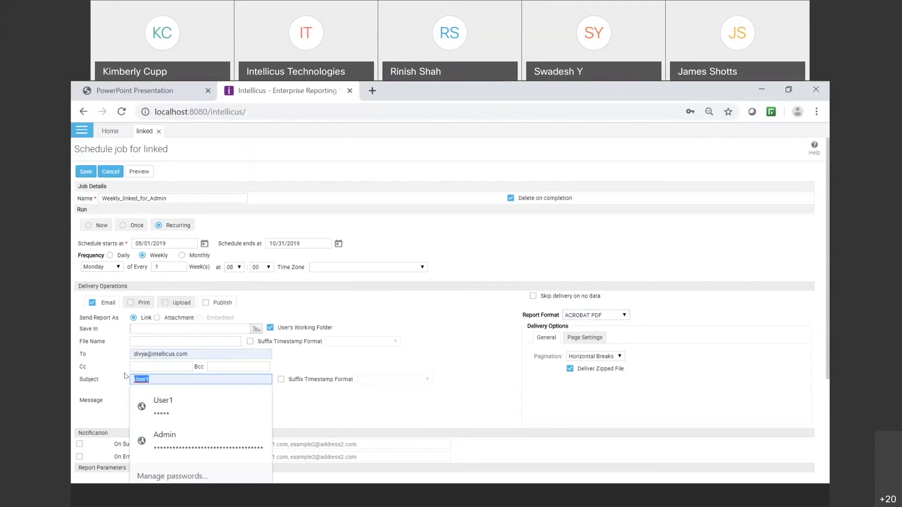
{"action": "type", "text": "s"}
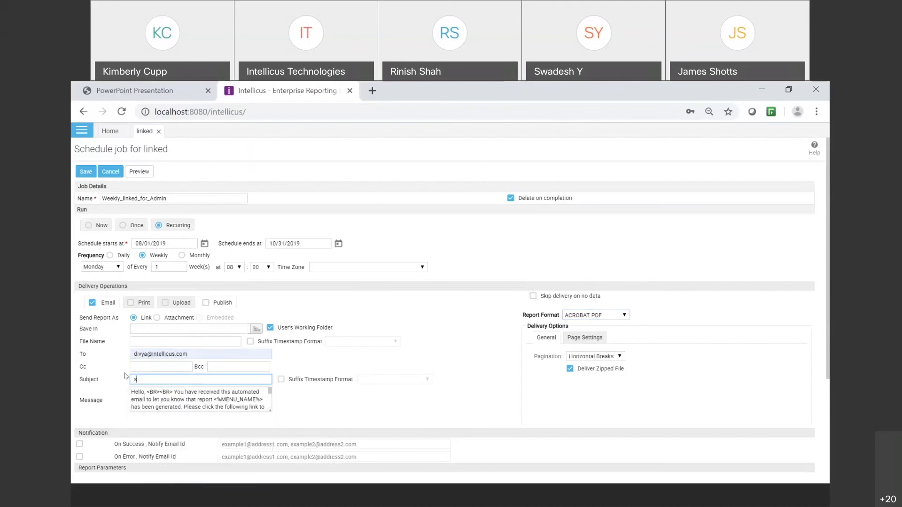
{"action": "type", "text": "ales details"}
{"action": "left_click", "coordinate": [202, 396]}
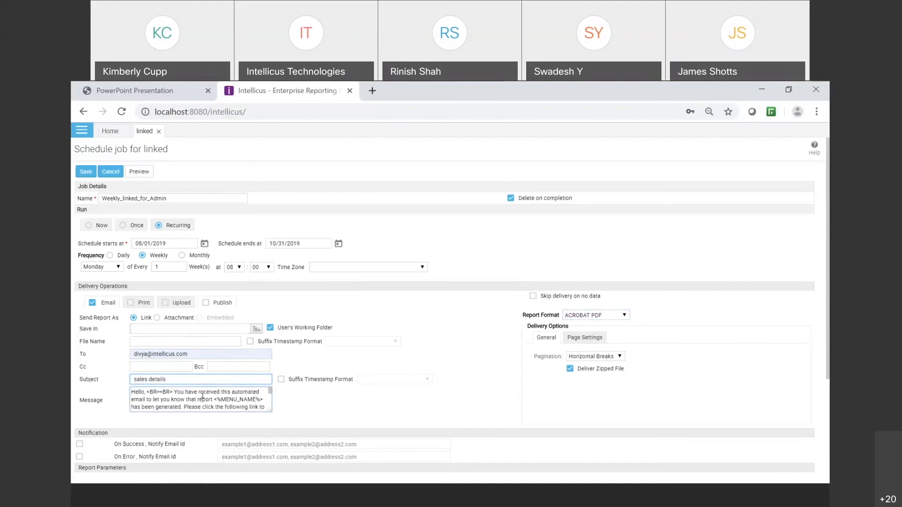
Step: Keep the PDF pagination at Horizontal Breaks and set the paper size to A4 in the page settings
{"action": "left_click", "coordinate": [595, 358]}
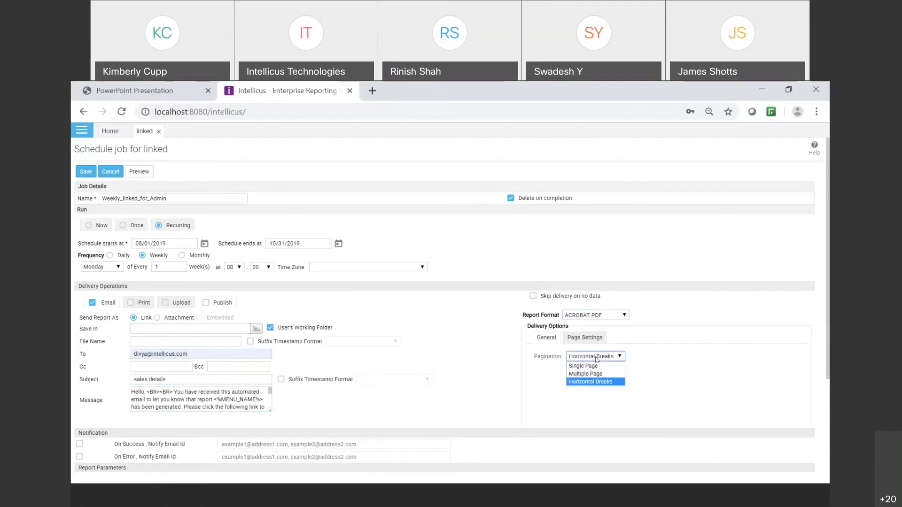
{"action": "left_click", "coordinate": [596, 358]}
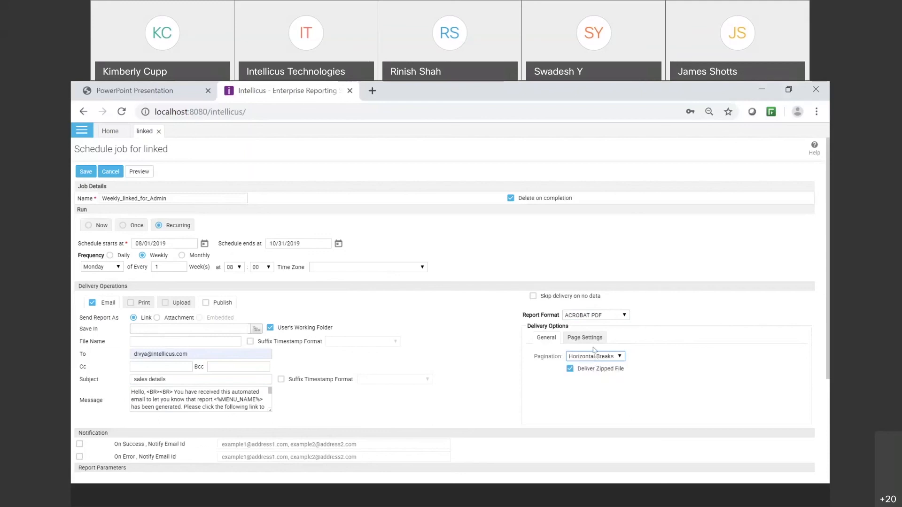
{"action": "left_click", "coordinate": [595, 339]}
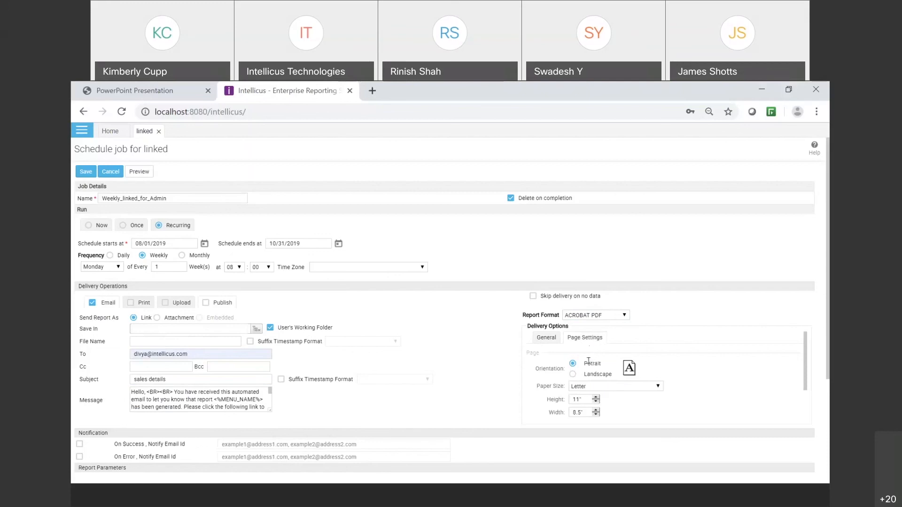
{"action": "left_click", "coordinate": [597, 386]}
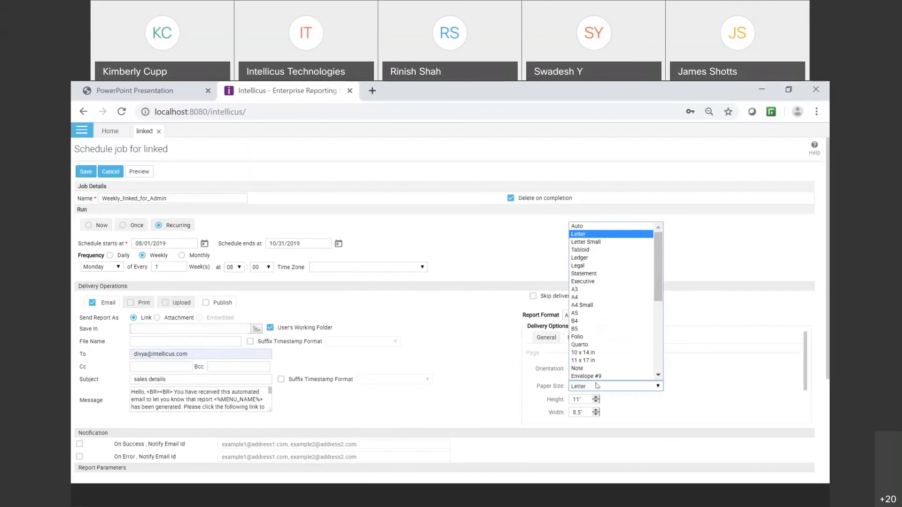
{"action": "left_click", "coordinate": [591, 298]}
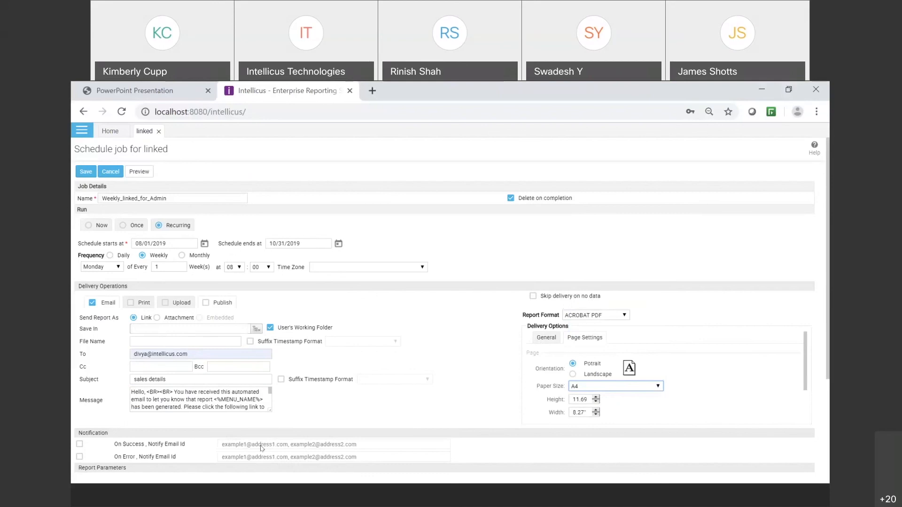
Step: Enable e-mail notification on success and on error, and cancel the schedule job without saving it
{"action": "left_click", "coordinate": [80, 445]}
{"action": "left_click", "coordinate": [80, 458]}
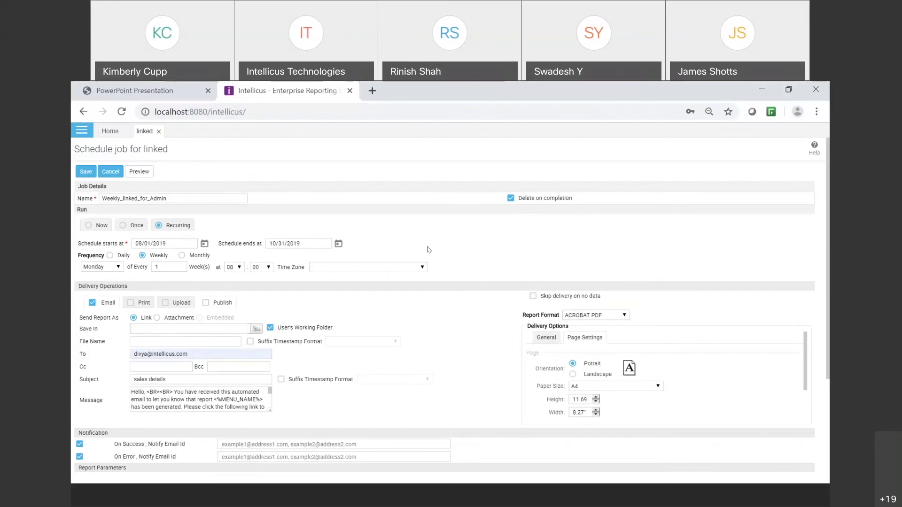
{"action": "left_click", "coordinate": [110, 172]}
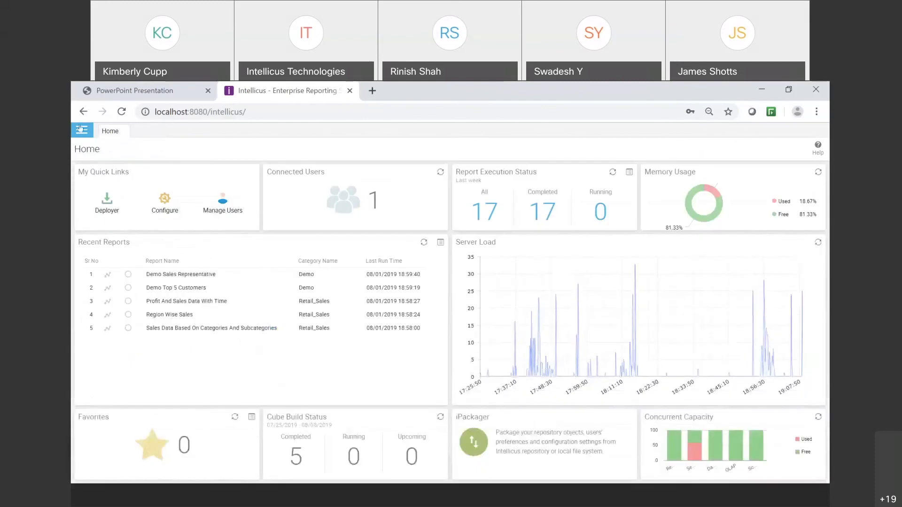
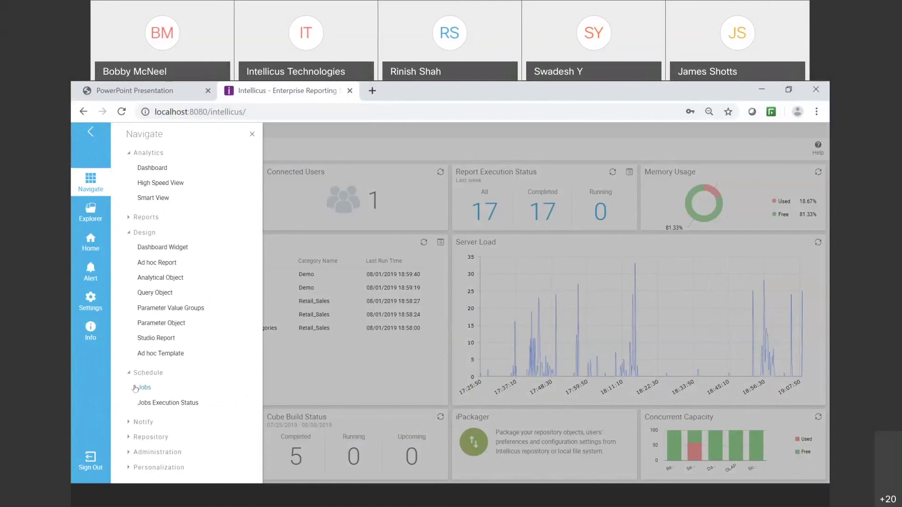
Step: Create a new schedule job and name it "jobDemonstration"
{"action": "left_click", "coordinate": [145, 388]}
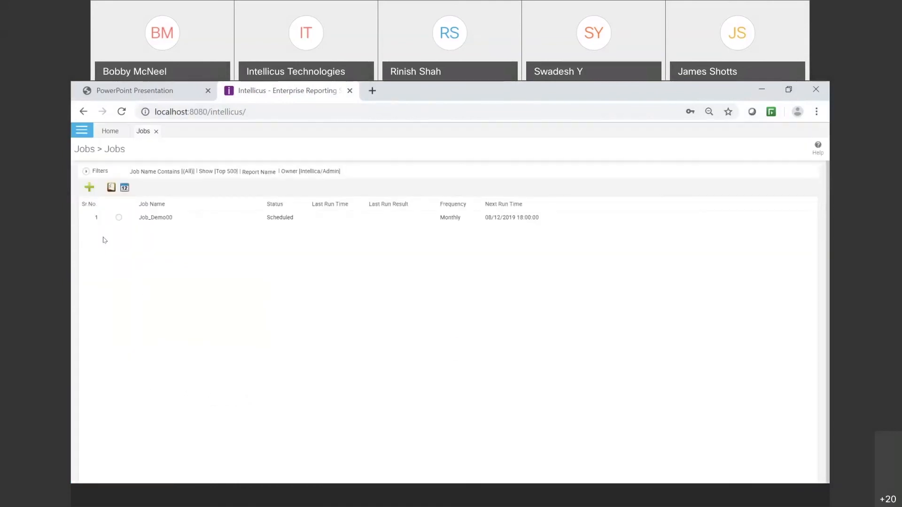
{"action": "left_click", "coordinate": [89, 188]}
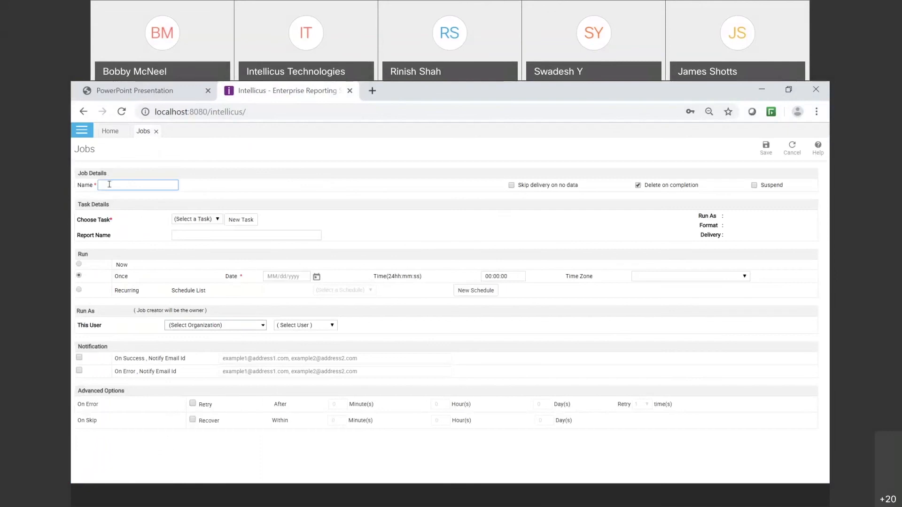
{"action": "left_click", "coordinate": [109, 185]}
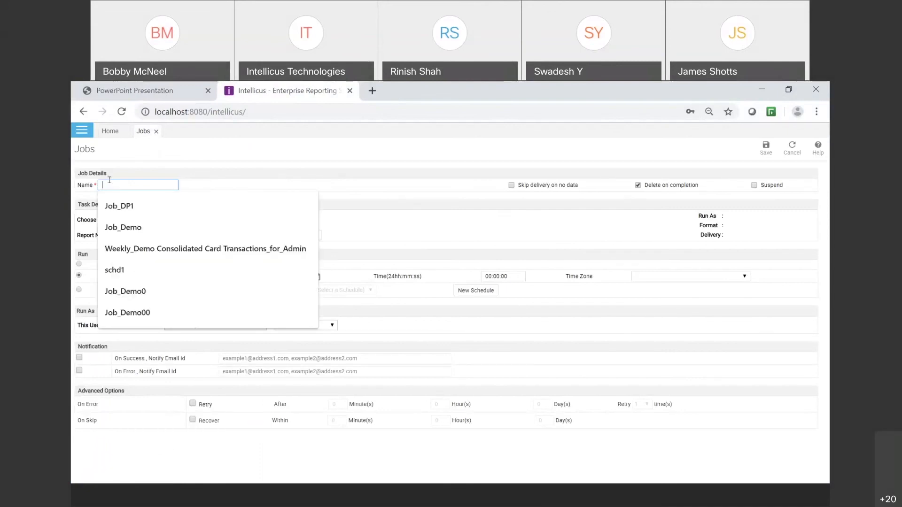
{"action": "type", "text": "job"}
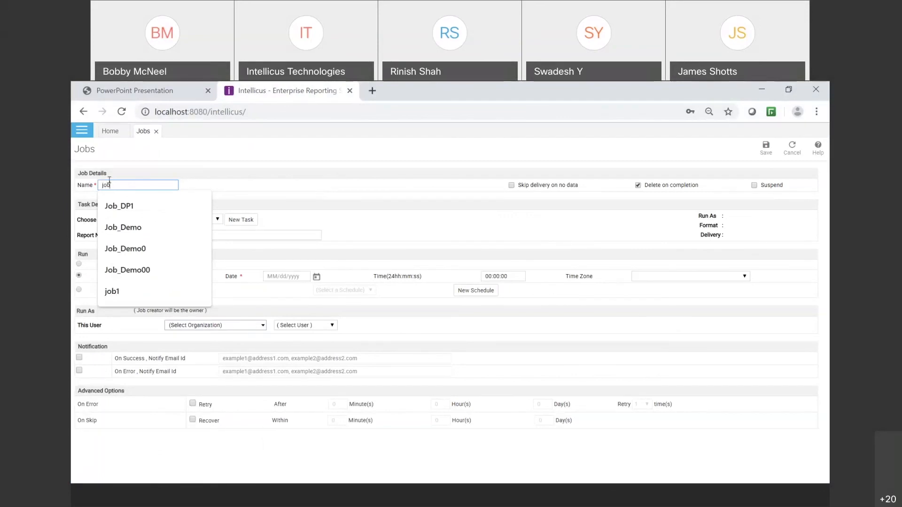
{"action": "type", "text": "Demonst"}
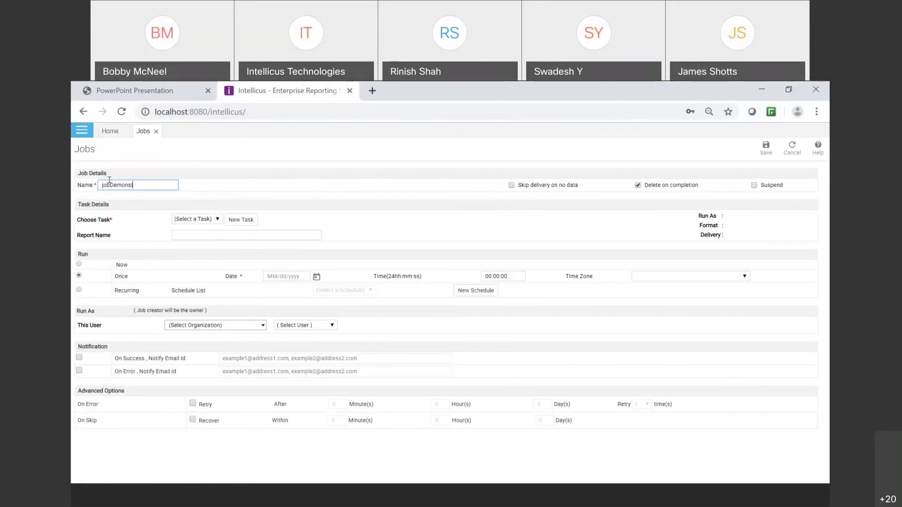
{"action": "type", "text": "ration"}
Step: Check the existing tasks for the job and create a new task named "taskDemonstration" instead
{"action": "left_click", "coordinate": [218, 219]}
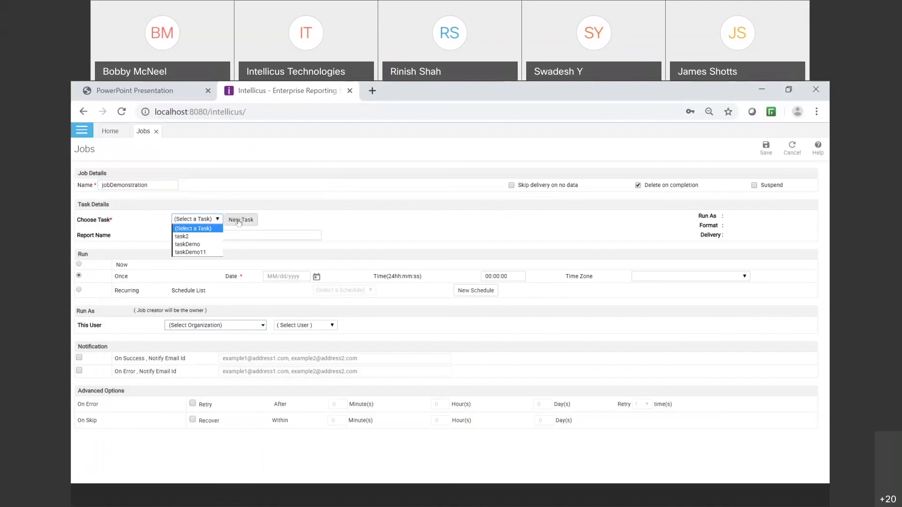
{"action": "left_click", "coordinate": [239, 220]}
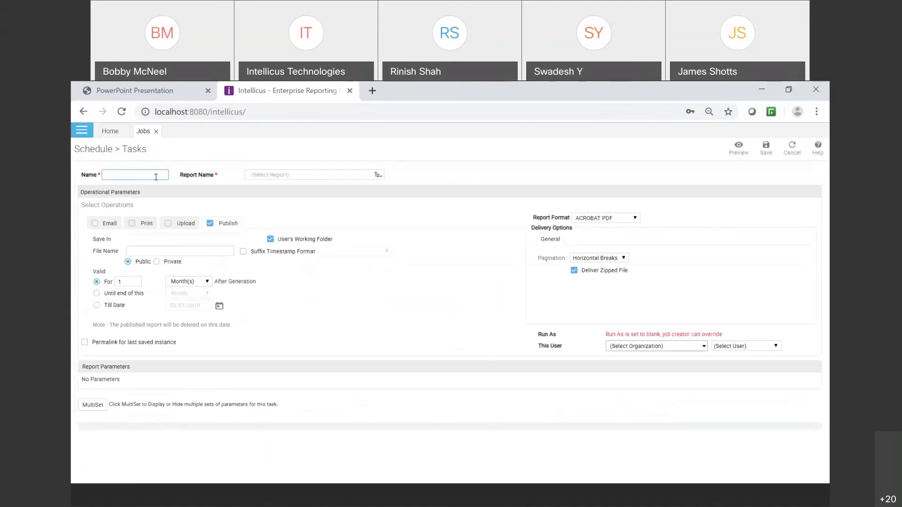
{"action": "left_click", "coordinate": [157, 173]}
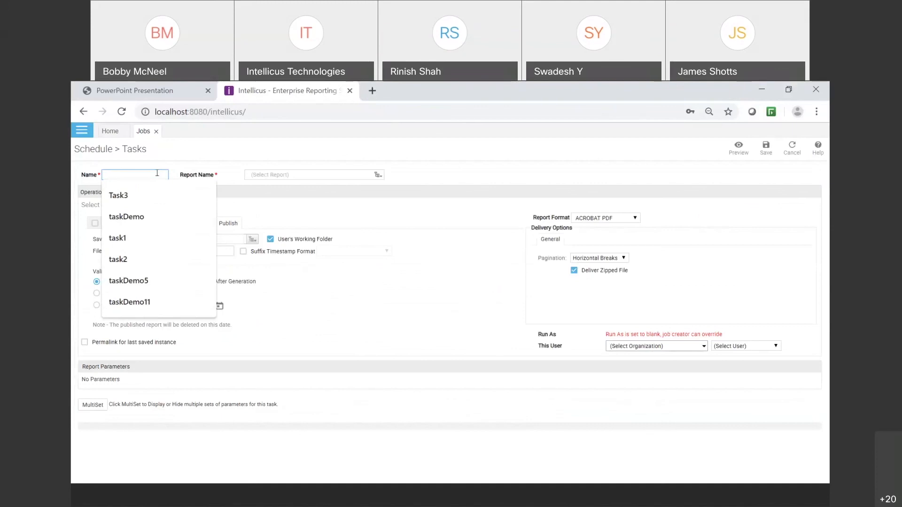
{"action": "type", "text": "taskDemonstration"}
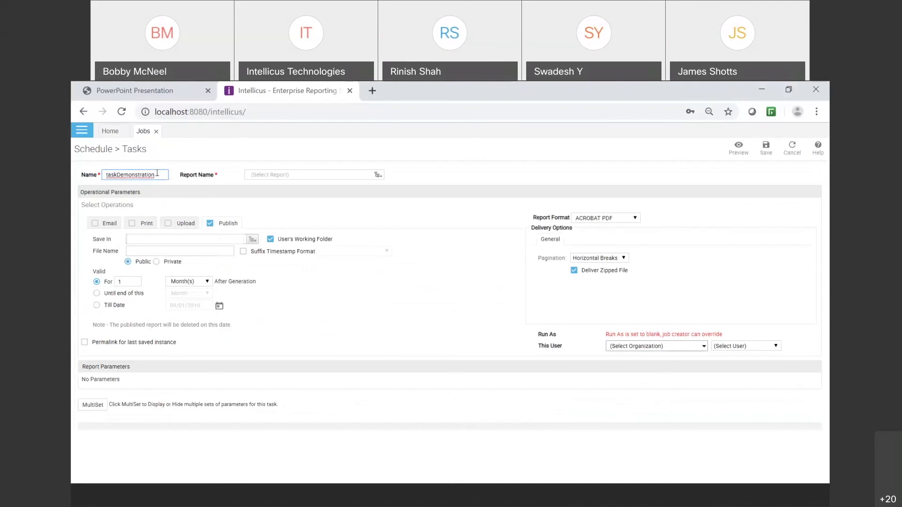
Step: Choose SV_Region_Retail_Sales from the Retail_Sales folder as the task's report
{"action": "left_click", "coordinate": [378, 175]}
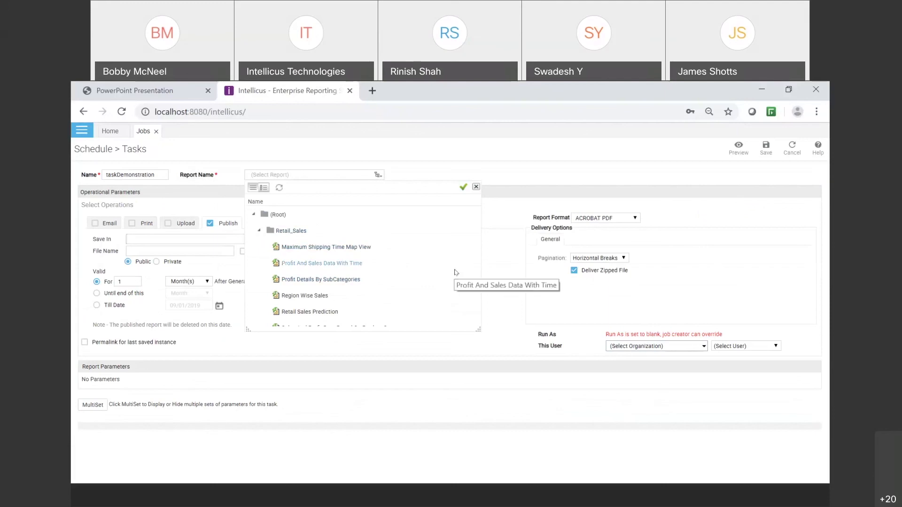
{"action": "scroll", "coordinate": [453, 273], "scroll_direction": "down", "scroll_amount": 3}
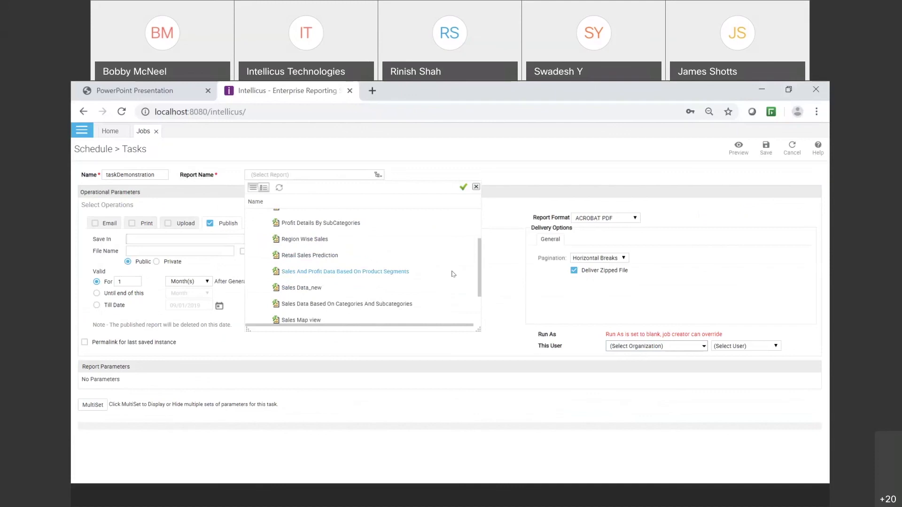
{"action": "scroll", "coordinate": [453, 274], "scroll_direction": "down", "scroll_amount": 3}
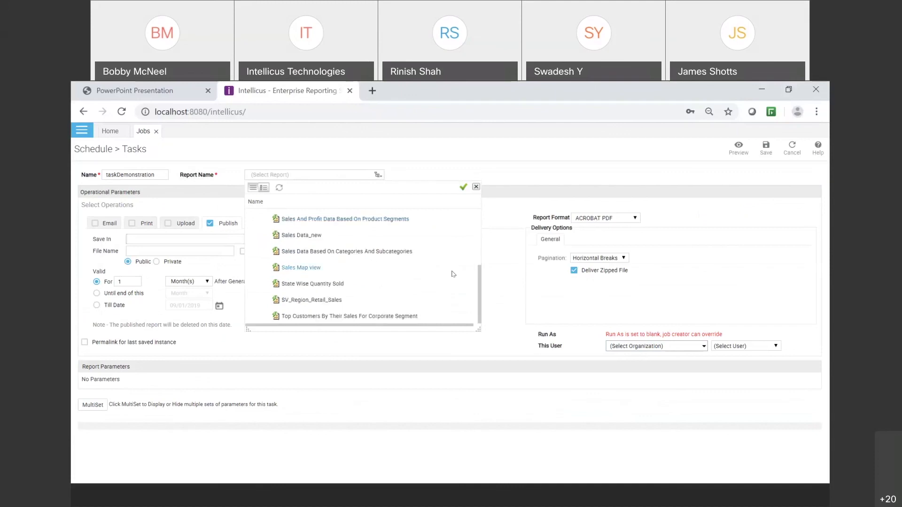
{"action": "double_click", "coordinate": [317, 301]}
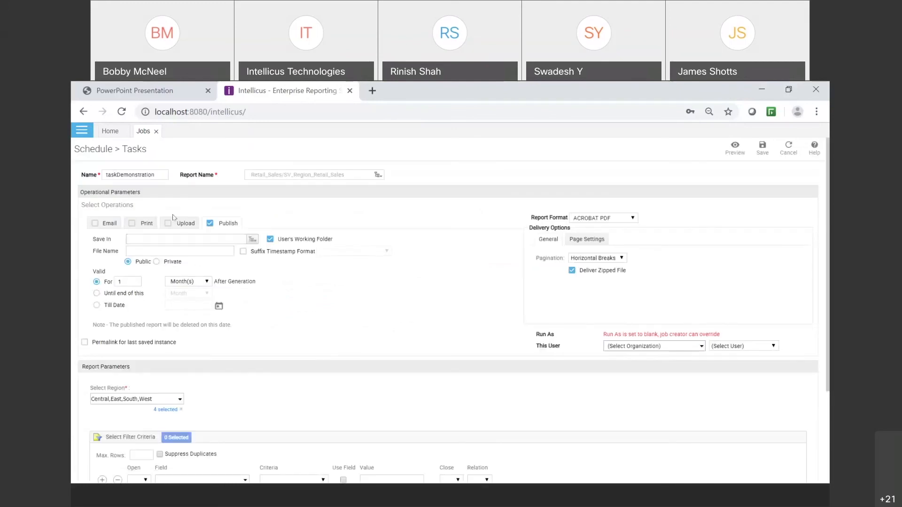
Step: Replace Publish with Email delivery, filling in the recipient's e-mail address and the subject "region wise retail sales"
{"action": "left_click", "coordinate": [211, 226]}
{"action": "left_click", "coordinate": [96, 224]}
{"action": "left_click", "coordinate": [179, 274]}
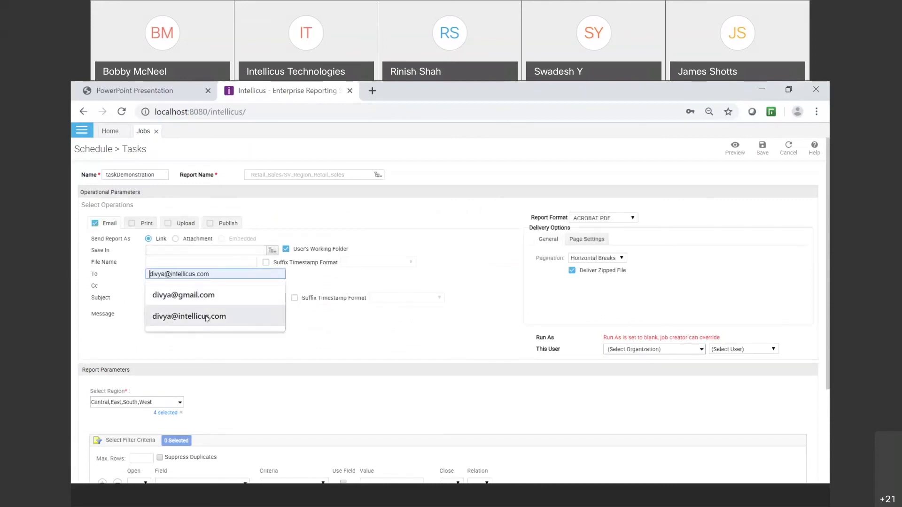
{"action": "left_click", "coordinate": [206, 317]}
{"action": "left_click", "coordinate": [171, 297]}
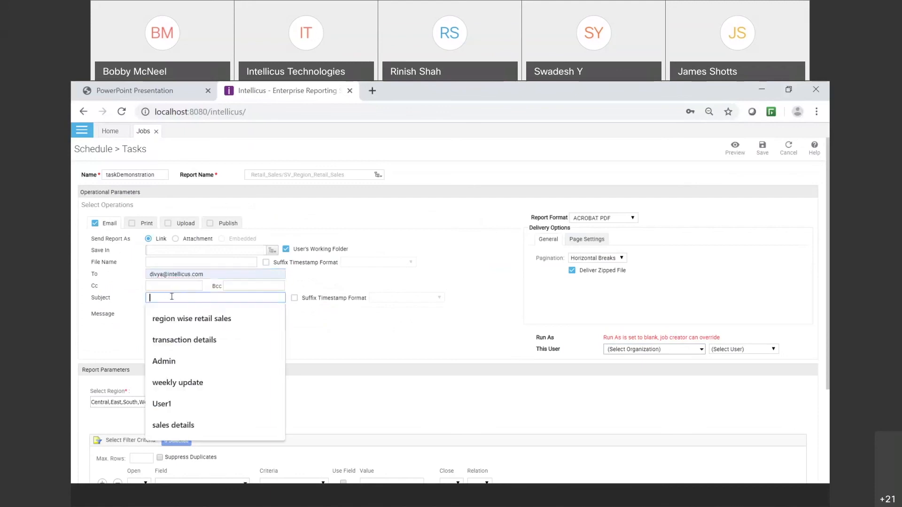
{"action": "left_click", "coordinate": [182, 318]}
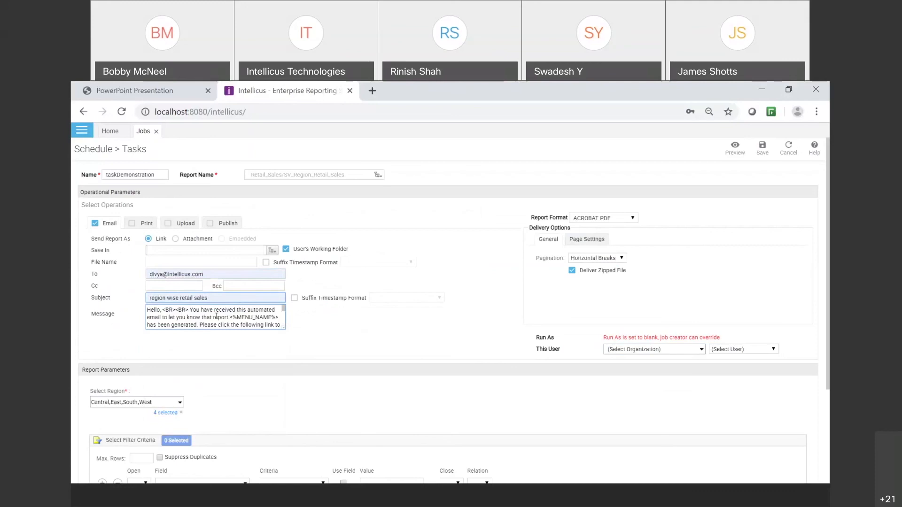
Step: Look over the pagination choices and set the page orientation to Landscape in the page settings
{"action": "left_click", "coordinate": [625, 259]}
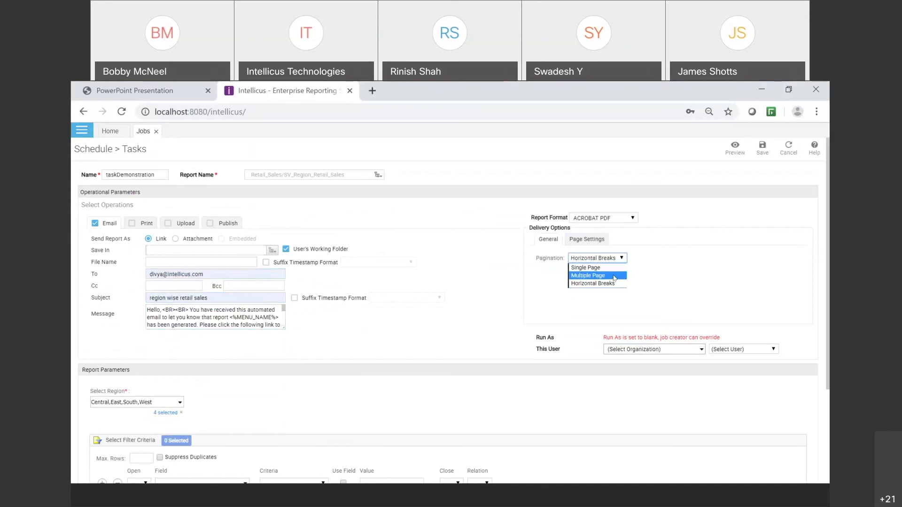
{"action": "left_click", "coordinate": [595, 240]}
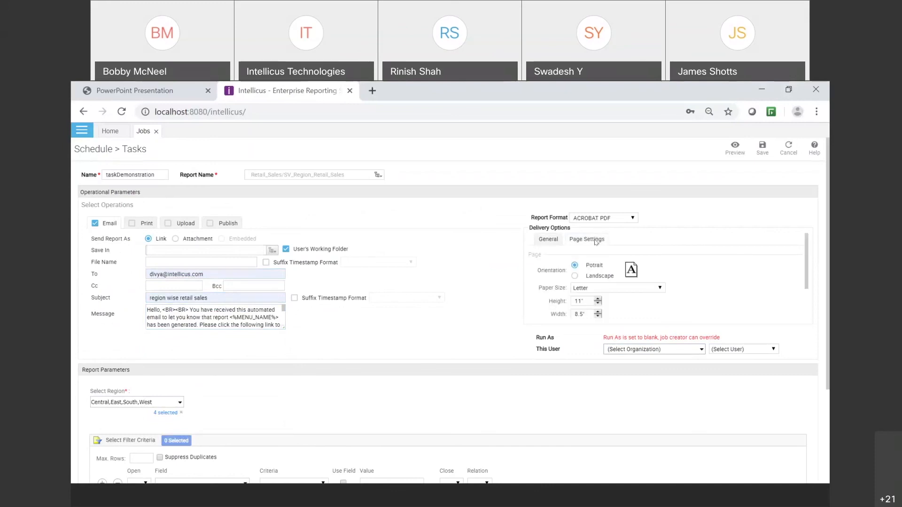
{"action": "left_click", "coordinate": [576, 277]}
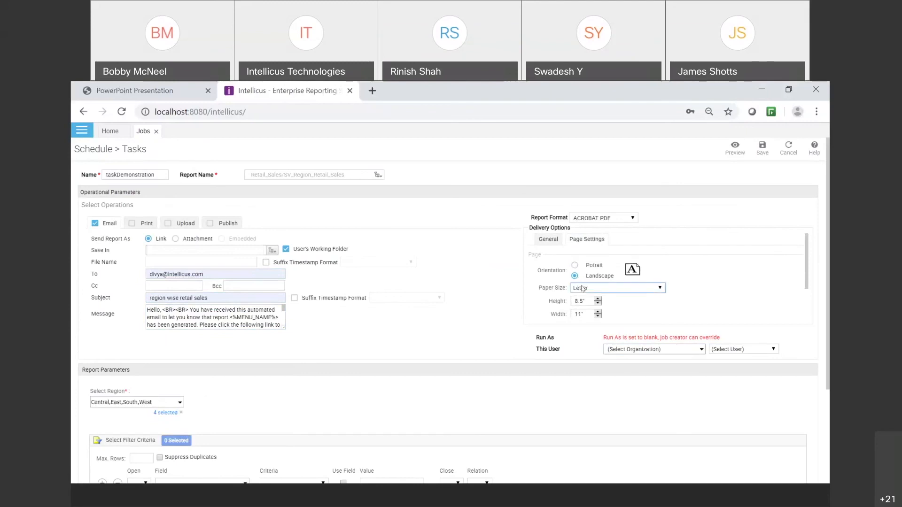
Step: Keep ACROBAT PDF as the report format and set the task to run as the Intellica organization
{"action": "left_click", "coordinate": [635, 218]}
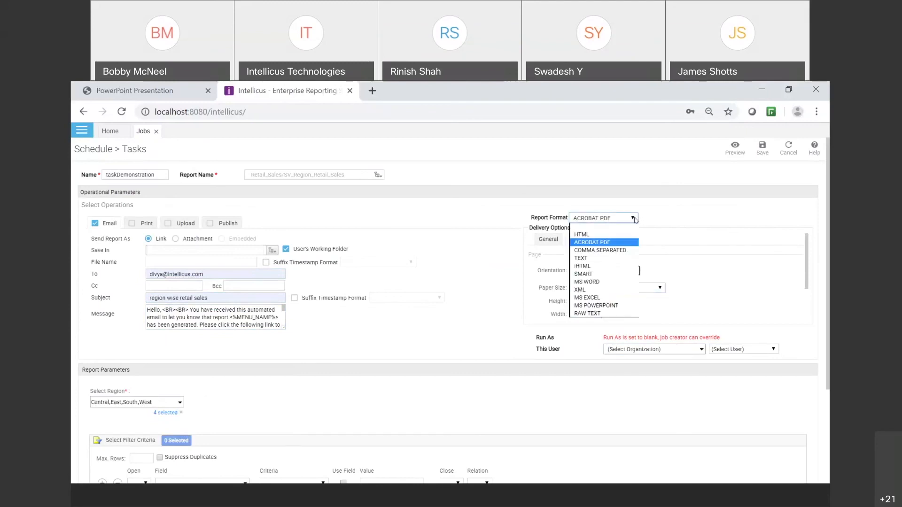
{"action": "left_click", "coordinate": [624, 243]}
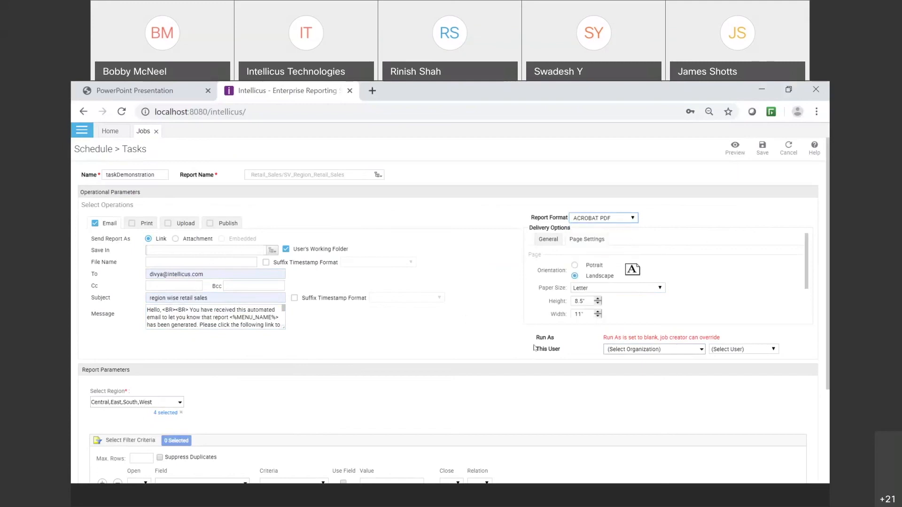
{"action": "left_click", "coordinate": [701, 350]}
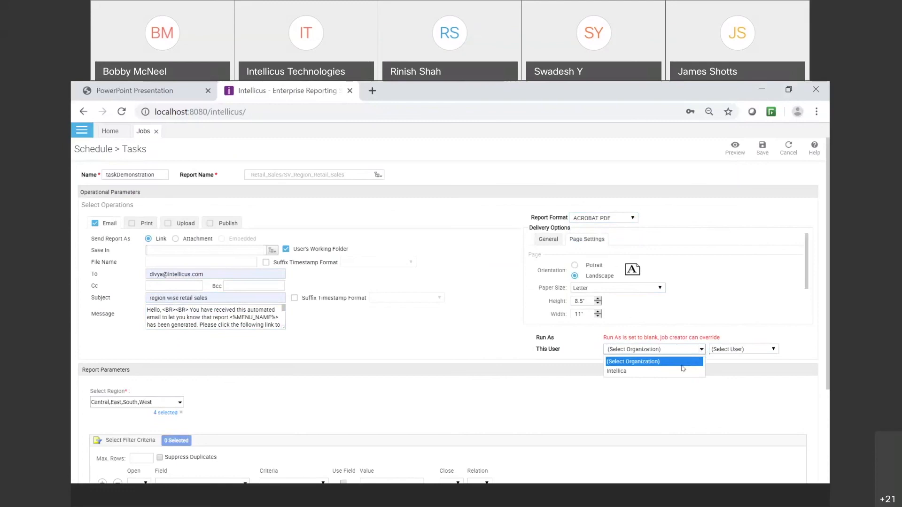
{"action": "left_click", "coordinate": [680, 373]}
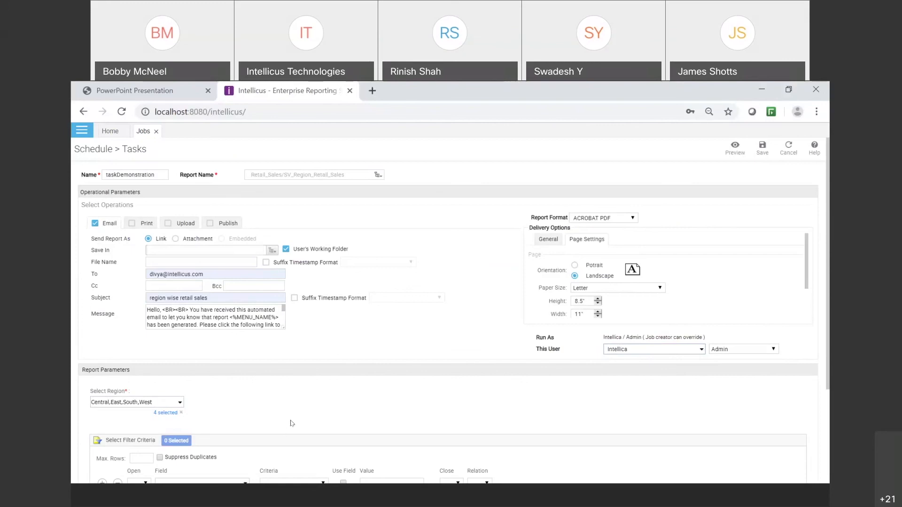
Step: Enable MultiSet for the task and mark the Select Region parameter and the To address as varying per set
{"action": "scroll", "coordinate": [311, 407], "scroll_direction": "down", "scroll_amount": 1}
{"action": "scroll", "coordinate": [564, 449], "scroll_direction": "down", "scroll_amount": 1}
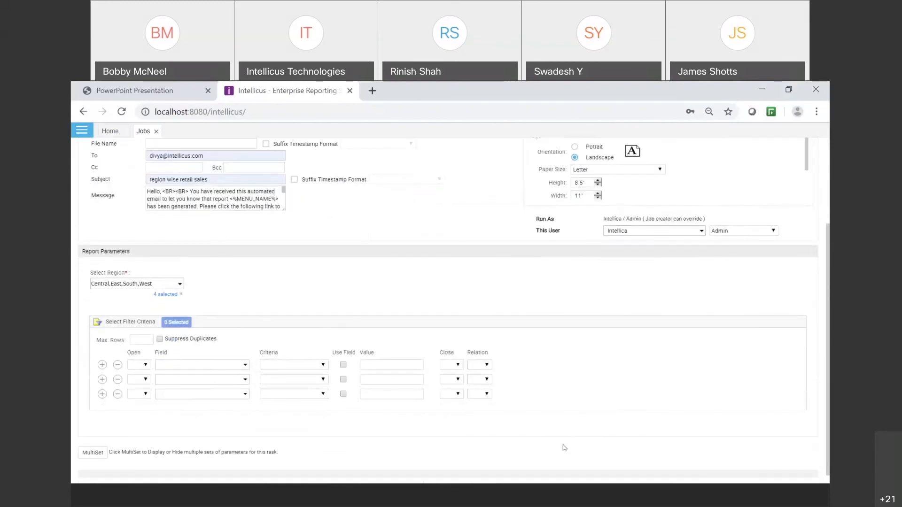
{"action": "left_click", "coordinate": [92, 452]}
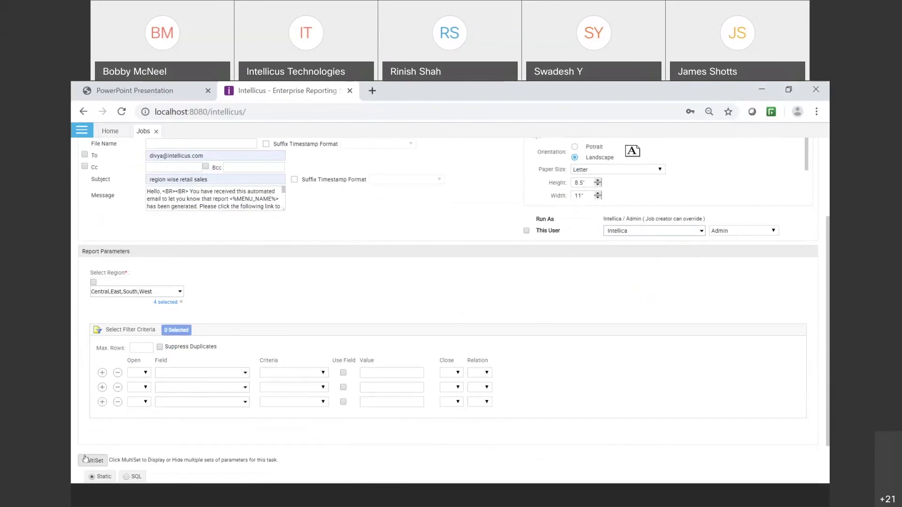
{"action": "left_click", "coordinate": [93, 282]}
{"action": "left_click", "coordinate": [85, 154]}
Step: Add a first static parameter set restricted to the Central region
{"action": "scroll", "coordinate": [704, 458], "scroll_direction": "down", "scroll_amount": 2}
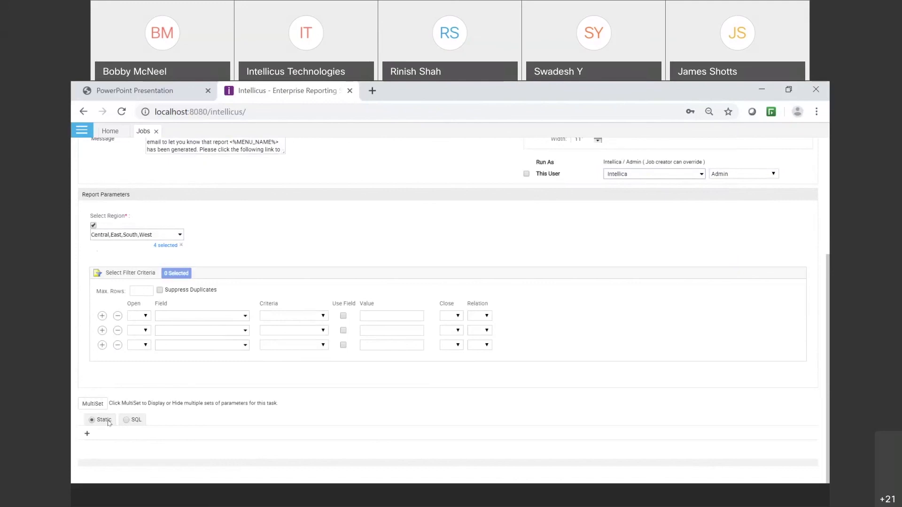
{"action": "left_click", "coordinate": [86, 435]}
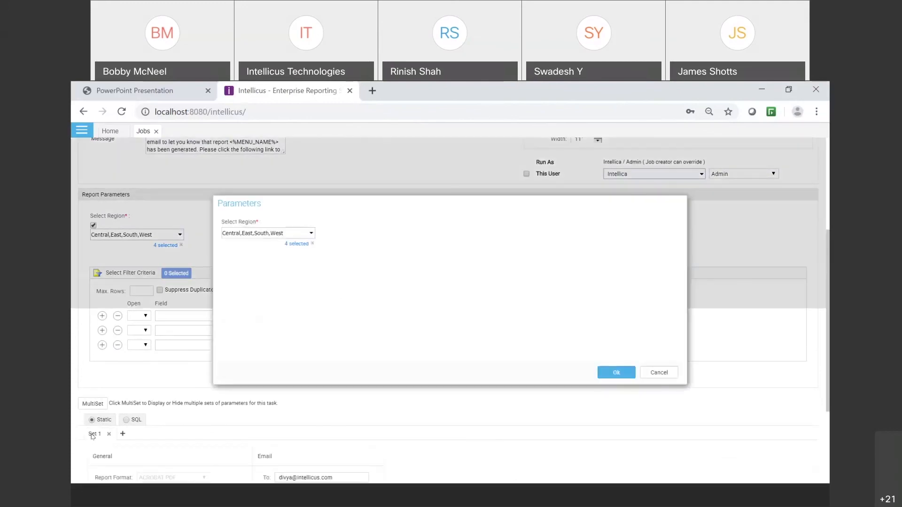
{"action": "left_click", "coordinate": [311, 235]}
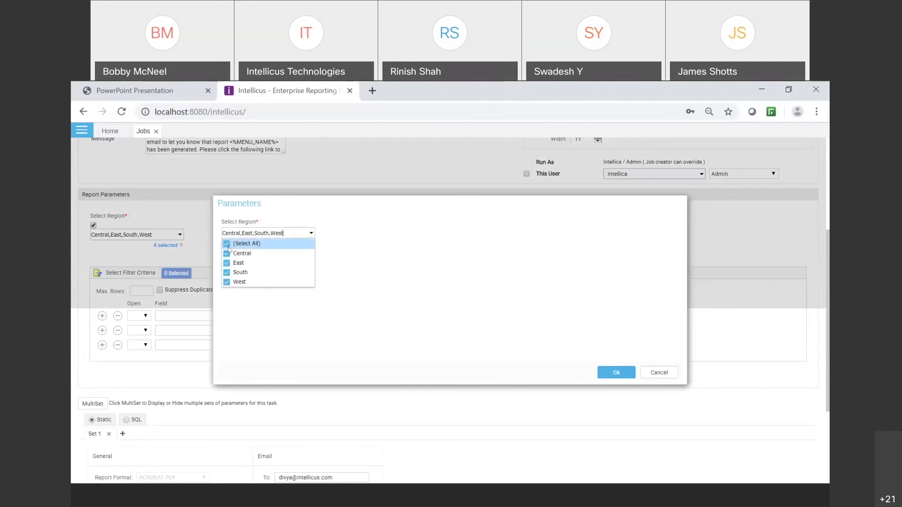
{"action": "left_click", "coordinate": [227, 244]}
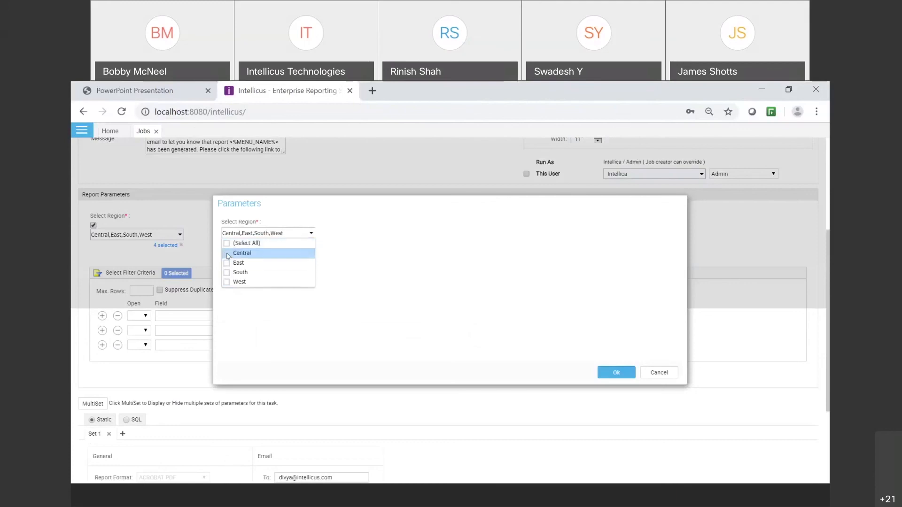
{"action": "left_click", "coordinate": [228, 256]}
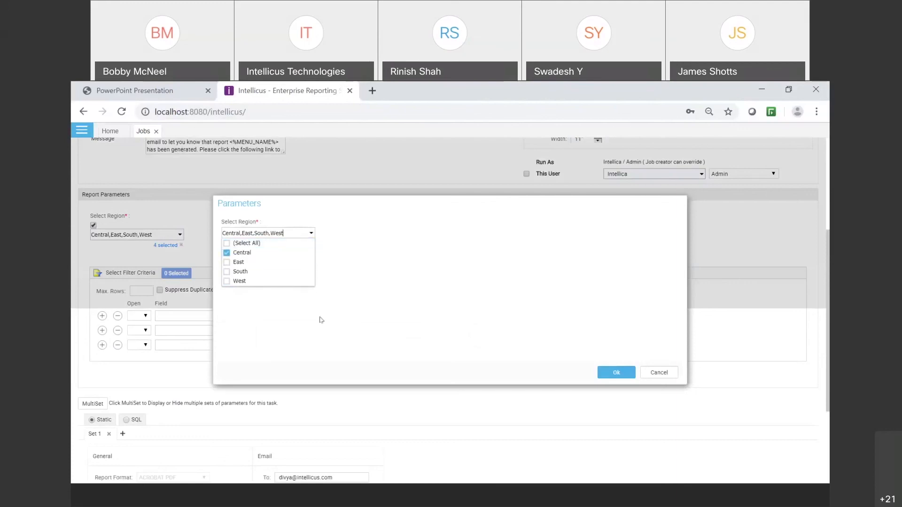
{"action": "left_click", "coordinate": [615, 372]}
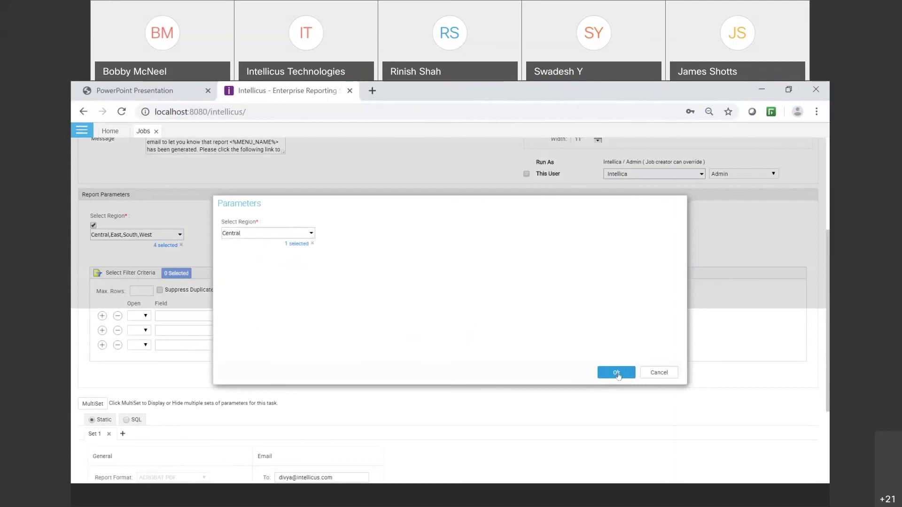
Step: Replace the name part of the recipient's e-mail address in Set 1 with another recipient's name
{"action": "left_click", "coordinate": [293, 340]}
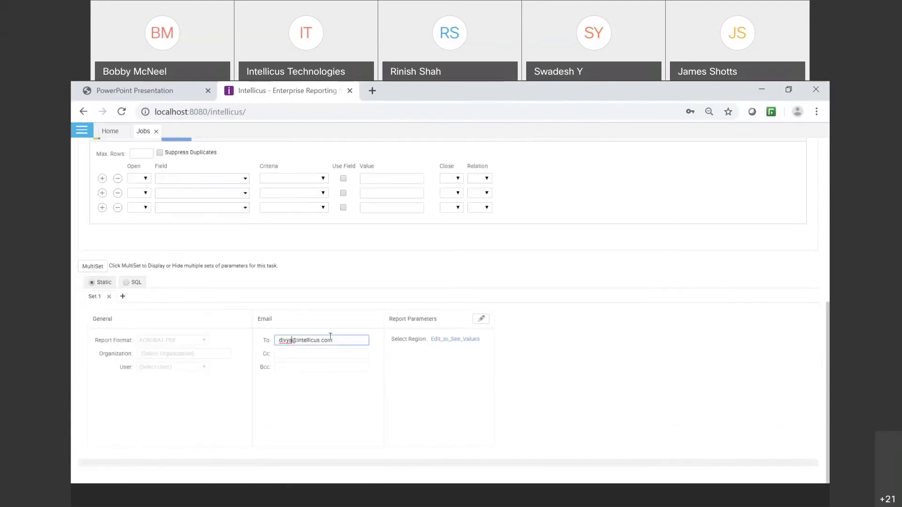
{"action": "key", "text": "BackSpace"}
{"action": "key", "text": "BackSpace"}
{"action": "key", "text": "BackSpace"}
{"action": "key", "text": "BackSpace"}
{"action": "key", "text": "BackSpace"}
{"action": "type", "text": "John"}
Step: Add a second static parameter set restricted to the East region
{"action": "left_click", "coordinate": [123, 297]}
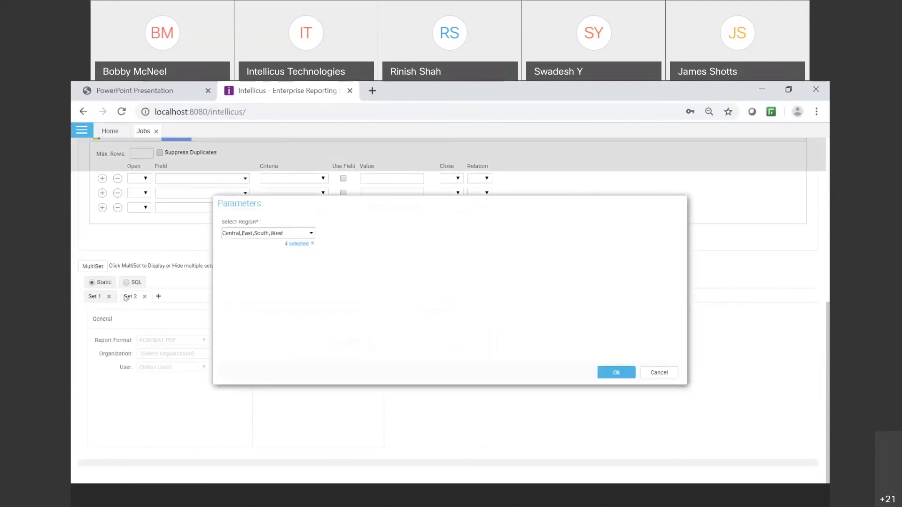
{"action": "left_click", "coordinate": [311, 233]}
{"action": "left_click", "coordinate": [228, 244]}
{"action": "left_click", "coordinate": [229, 263]}
{"action": "left_click", "coordinate": [615, 373]}
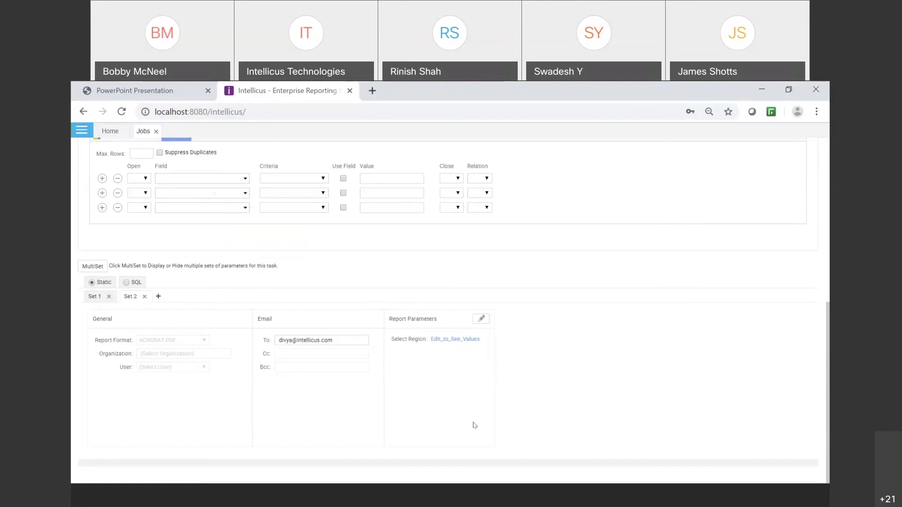
Step: Replace the name part of the recipient's e-mail address in Set 2 with a different recipient's name
{"action": "left_click", "coordinate": [293, 340]}
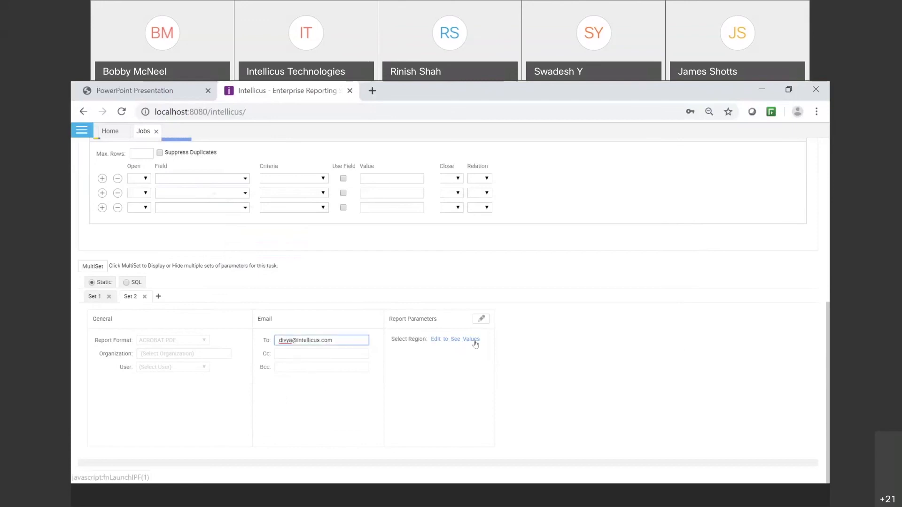
{"action": "key", "text": "BackSpace"}
{"action": "key", "text": "BackSpace"}
{"action": "key", "text": "BackSpace"}
{"action": "key", "text": "BackSpace"}
{"action": "key", "text": "BackSpace"}
{"action": "type", "text": "David"}
Step: Add a third static parameter set restricted to the South region
{"action": "left_click", "coordinate": [158, 296]}
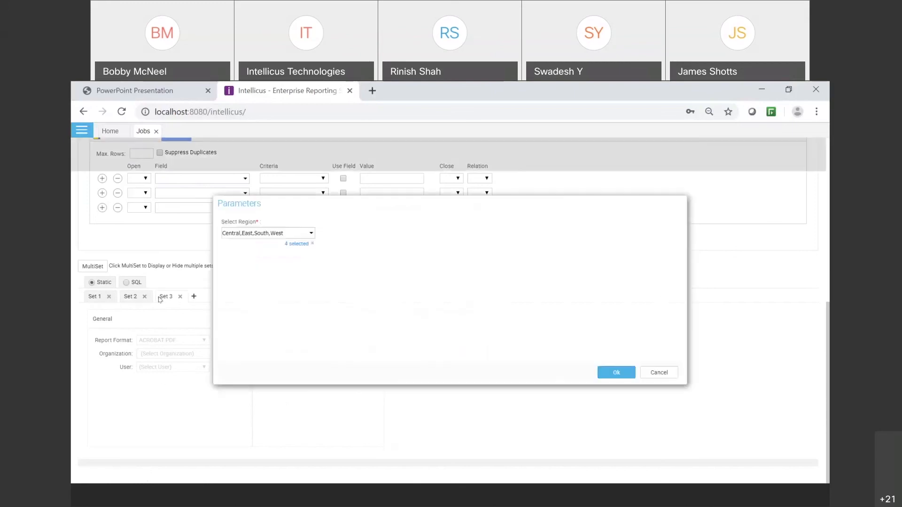
{"action": "left_click", "coordinate": [311, 233]}
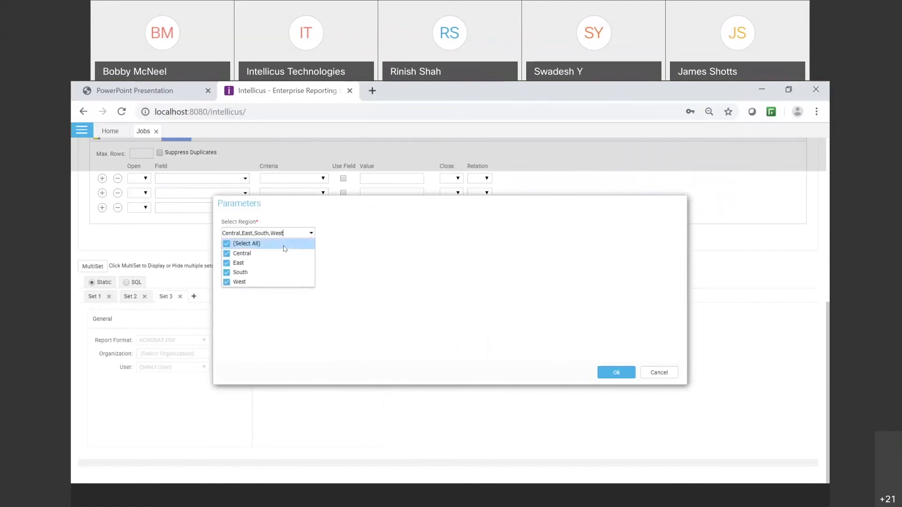
{"action": "left_click", "coordinate": [230, 243]}
{"action": "left_click", "coordinate": [226, 272]}
{"action": "left_click", "coordinate": [626, 372]}
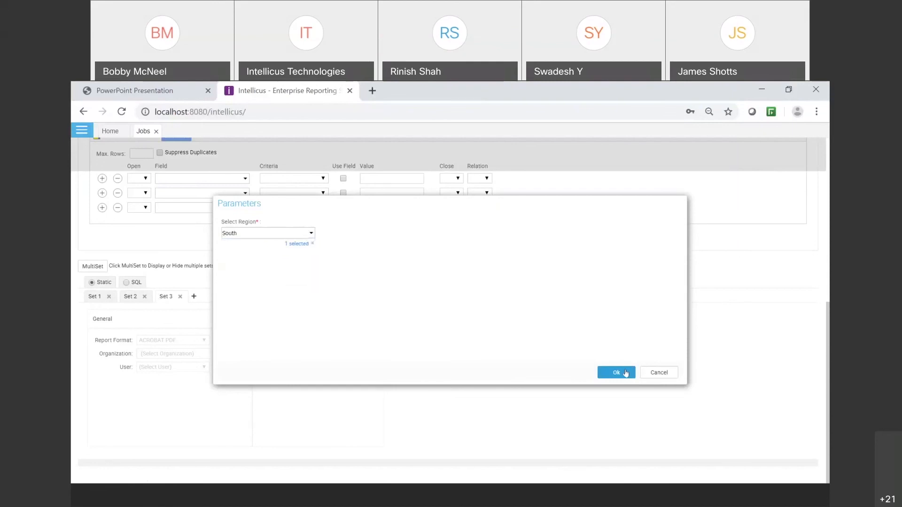
Step: Replace the name part of the recipient's e-mail address in Set 3 with a different recipient's name
{"action": "left_click", "coordinate": [292, 340]}
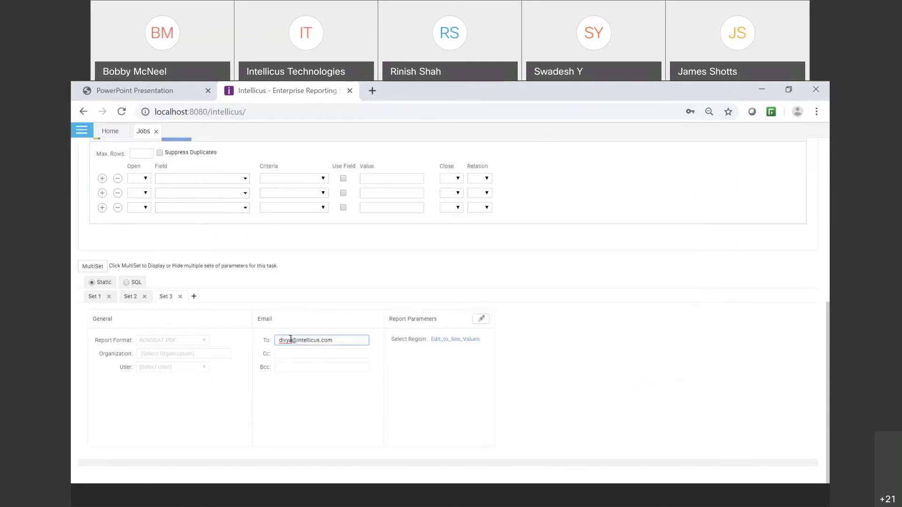
{"action": "key", "text": "BackSpace"}
{"action": "key", "text": "BackSpace"}
{"action": "key", "text": "BackSpace"}
{"action": "key", "text": "BackSpace"}
{"action": "key", "text": "BackSpace"}
{"action": "type", "text": "Mike"}
Step: Add a fourth static parameter set restricted to the West region
{"action": "left_click", "coordinate": [194, 296]}
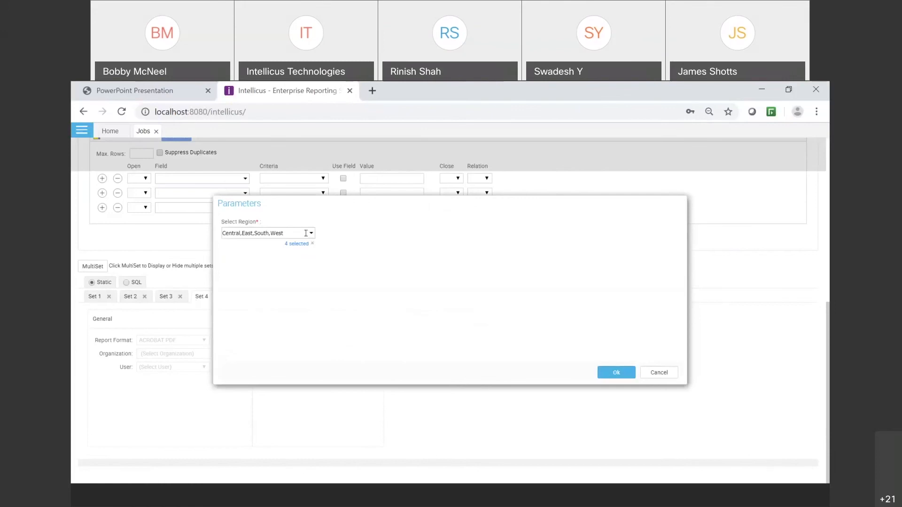
{"action": "left_click", "coordinate": [309, 234]}
{"action": "left_click", "coordinate": [227, 243]}
{"action": "left_click", "coordinate": [228, 284]}
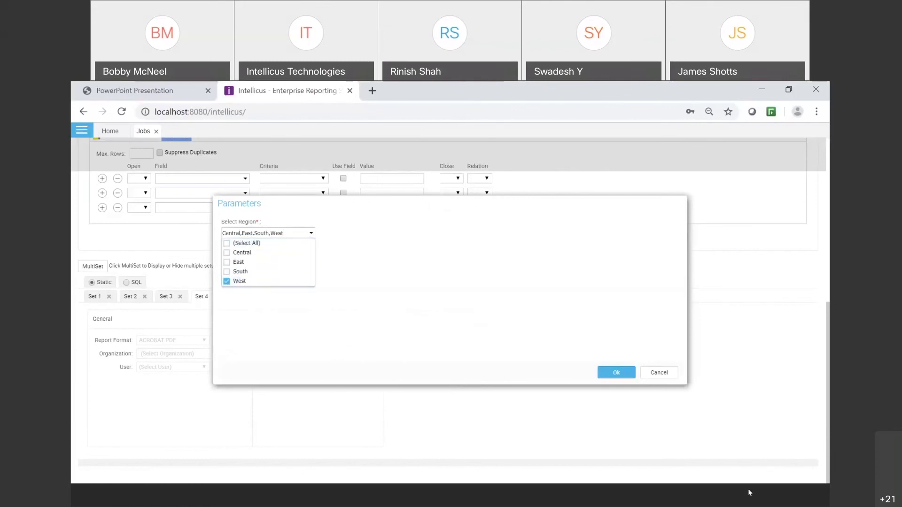
{"action": "left_click", "coordinate": [619, 374]}
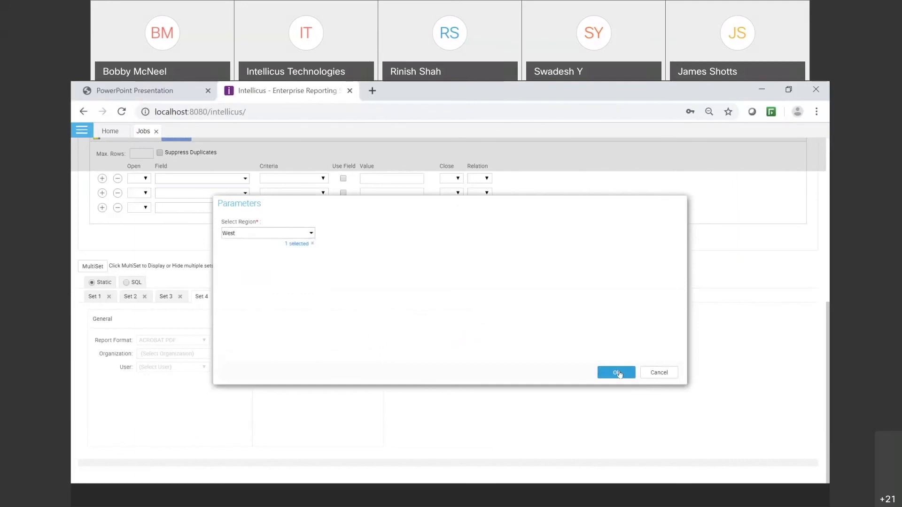
Step: Replace the name part of the recipient's e-mail address in Set 4 with a different recipient's name
{"action": "left_click", "coordinate": [293, 340]}
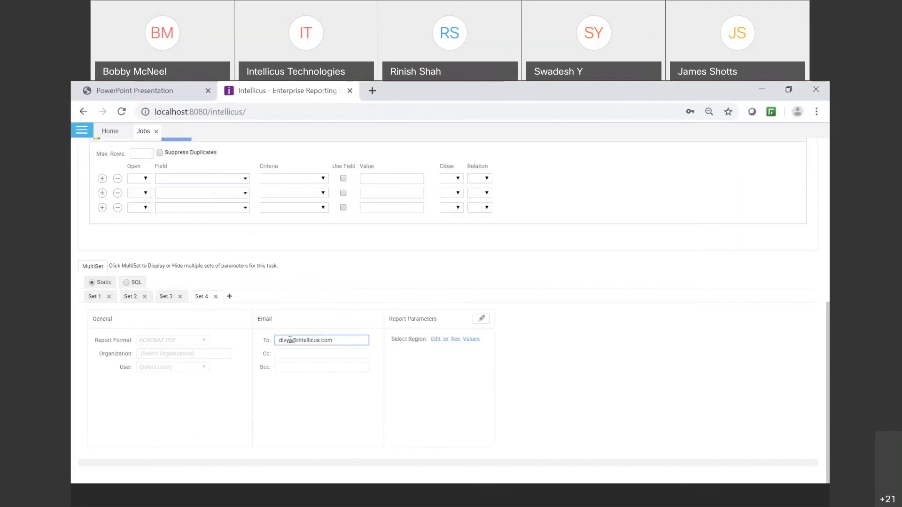
{"action": "key", "text": "BackSpace"}
{"action": "key", "text": "BackSpace"}
{"action": "key", "text": "BackSpace"}
{"action": "key", "text": "BackSpace"}
{"action": "key", "text": "BackSpace"}
{"action": "type", "text": "scott"}
Step: Leave the new task without saving it and choose the existing task2 for the job
{"action": "scroll", "coordinate": [680, 369], "scroll_direction": "up", "scroll_amount": 1}
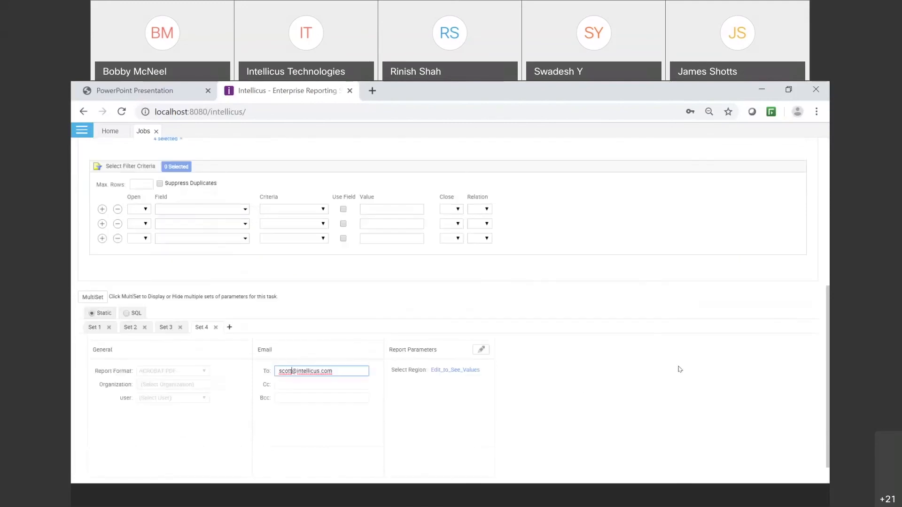
{"action": "scroll", "coordinate": [680, 369], "scroll_direction": "up", "scroll_amount": 5}
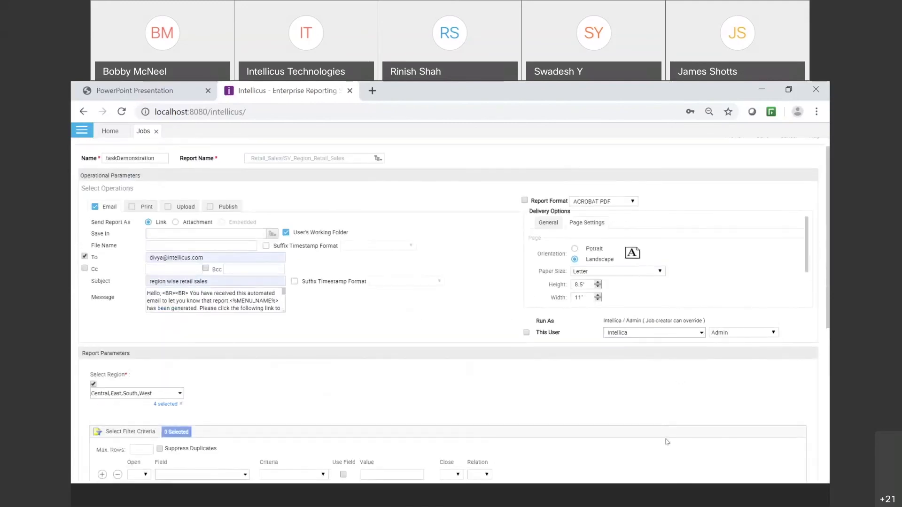
{"action": "scroll", "coordinate": [667, 441], "scroll_direction": "up", "scroll_amount": 1}
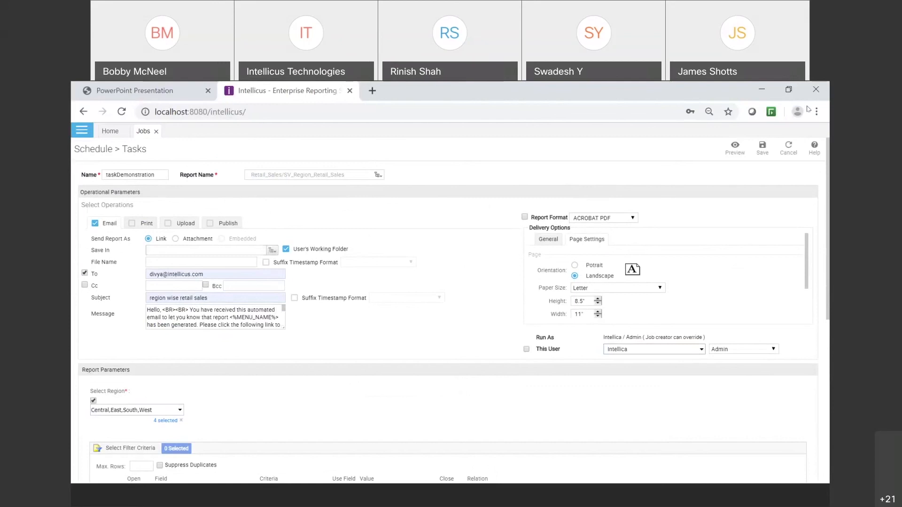
{"action": "left_click", "coordinate": [789, 151]}
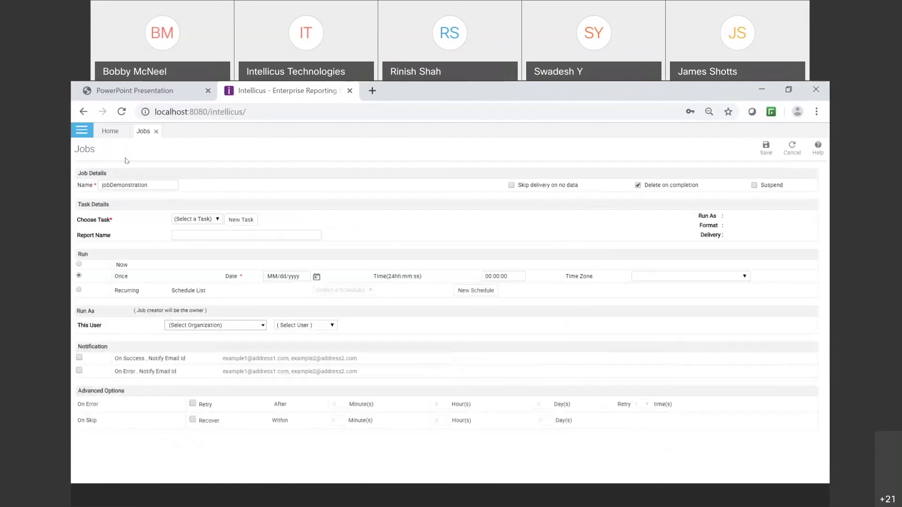
{"action": "left_click", "coordinate": [218, 219]}
{"action": "left_click", "coordinate": [197, 238]}
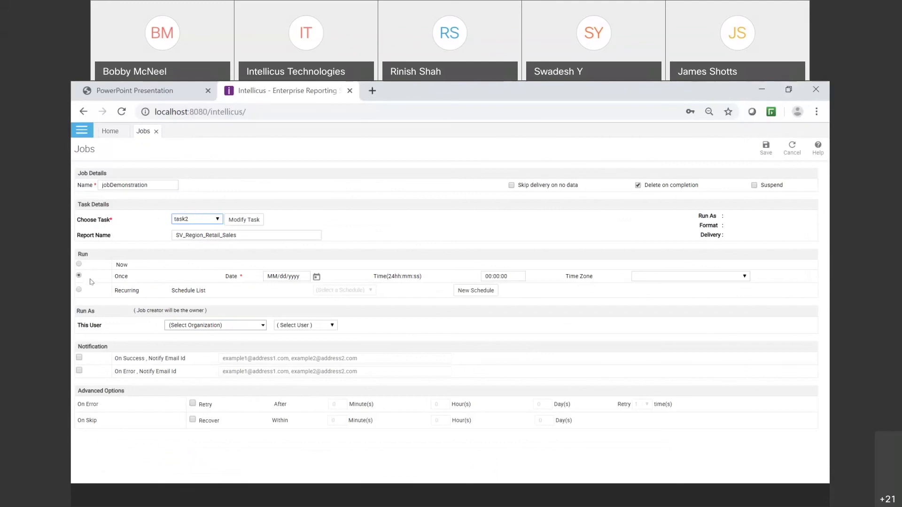
Step: Set the job to recur on schedule schd1 and to run as the Intellica organization
{"action": "left_click", "coordinate": [80, 291]}
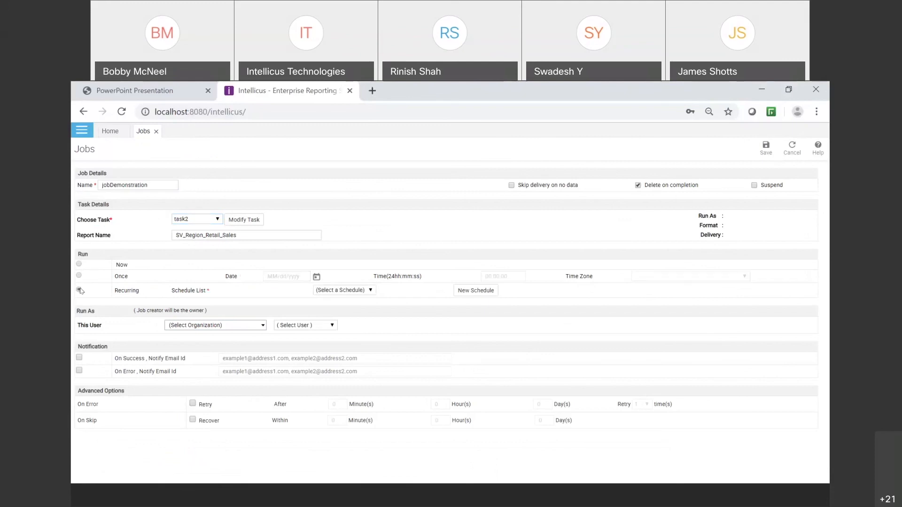
{"action": "left_click", "coordinate": [372, 292]}
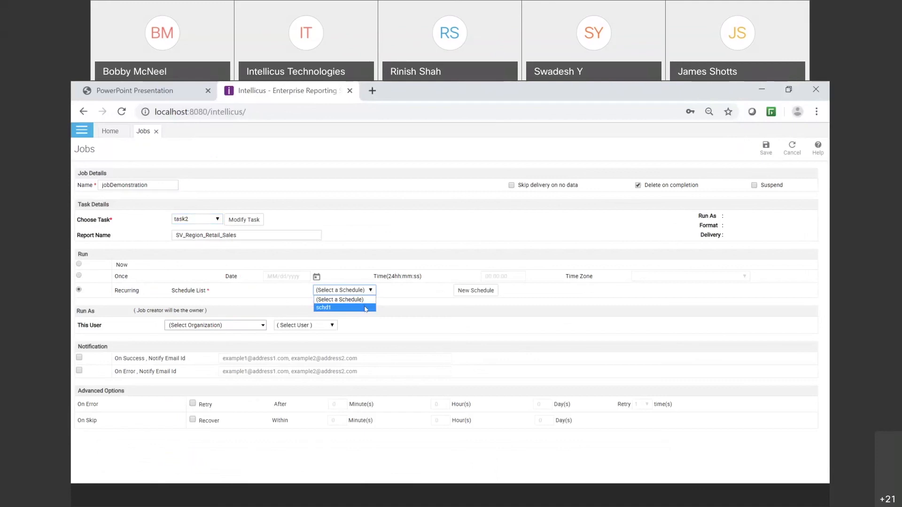
{"action": "left_click", "coordinate": [366, 307]}
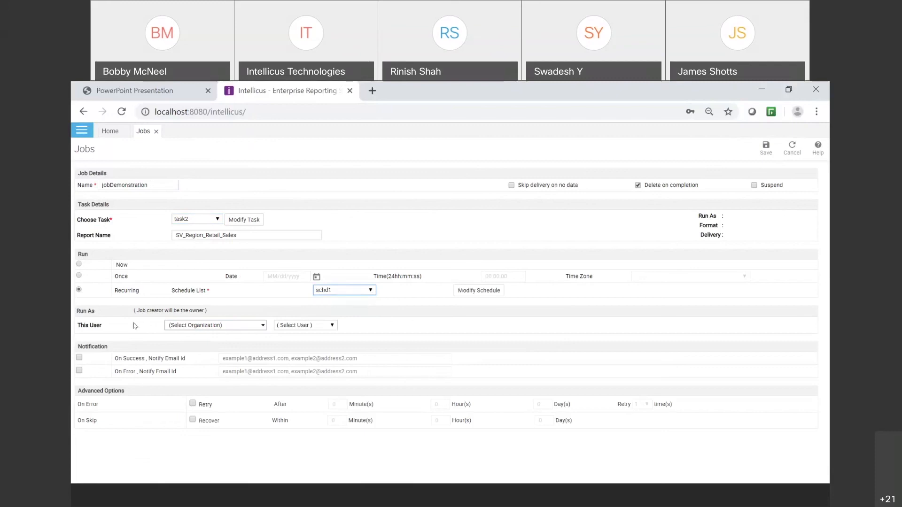
{"action": "left_click", "coordinate": [262, 327]}
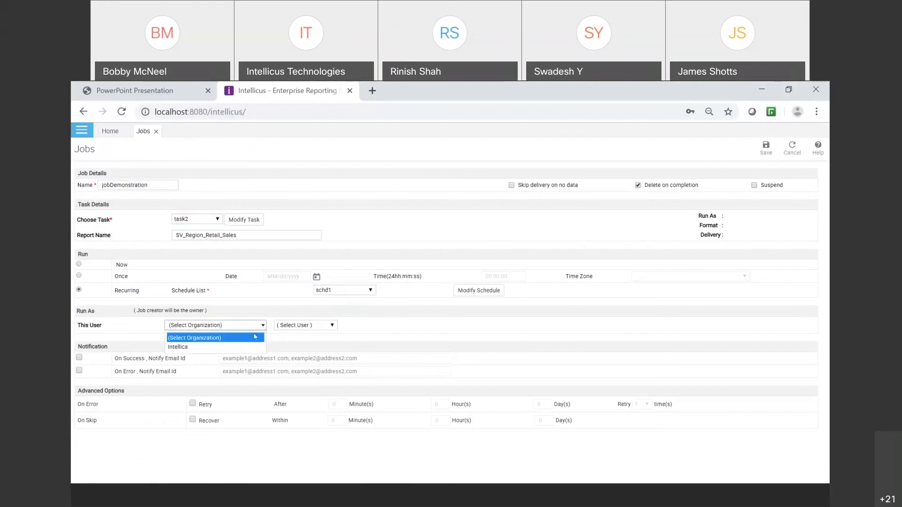
{"action": "left_click", "coordinate": [234, 347]}
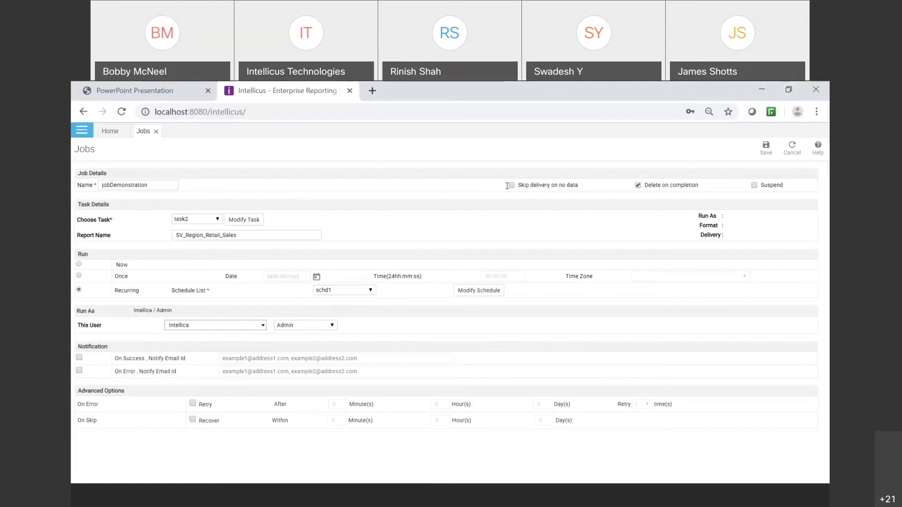
Step: Discard the unsaved job and close the Jobs page
{"action": "left_click", "coordinate": [794, 153]}
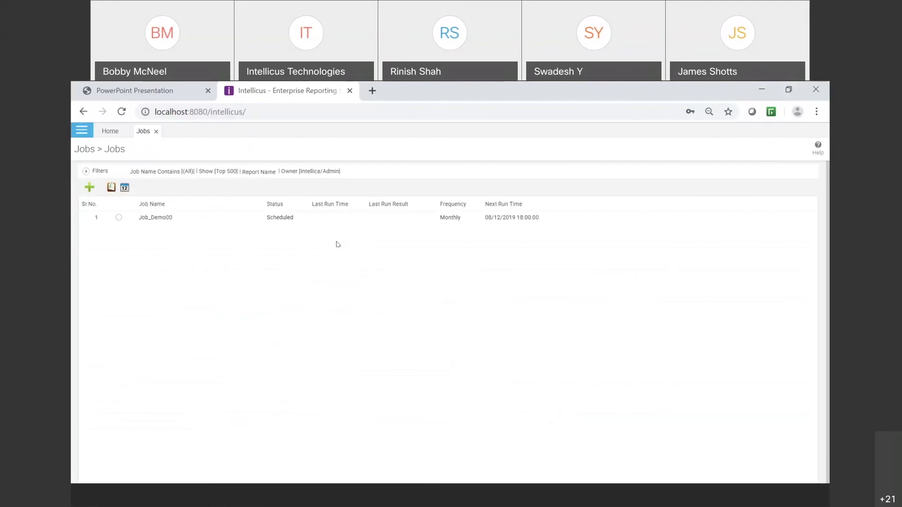
{"action": "left_click", "coordinate": [156, 132]}
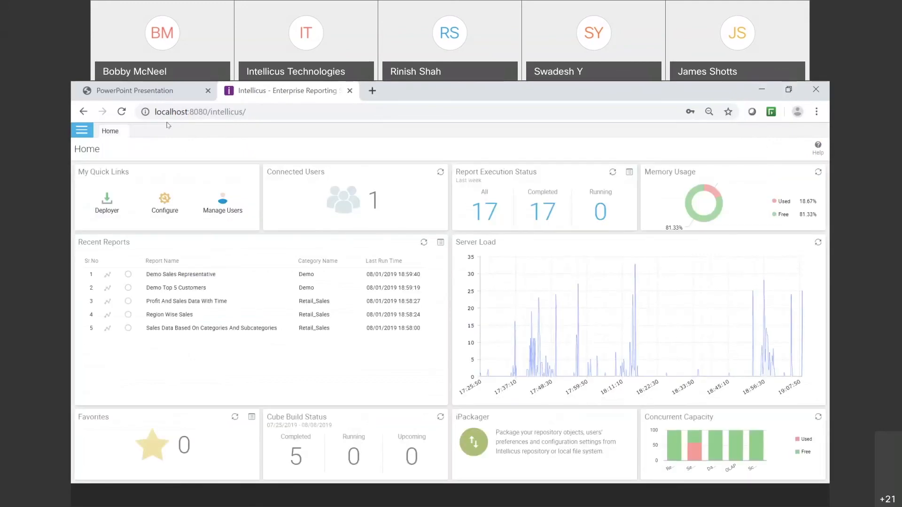
Step: Switch to the PDF presentation and advance to the Portal Preferences slide
{"action": "left_click", "coordinate": [181, 91]}
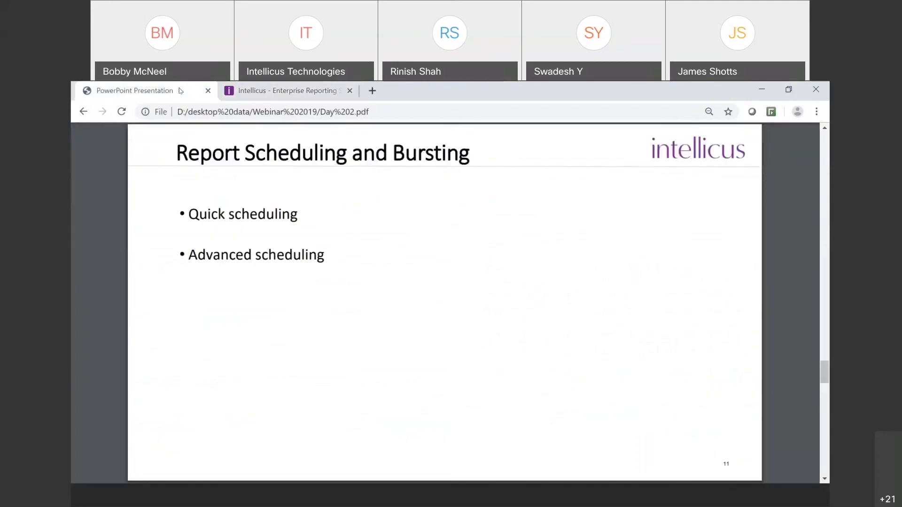
{"action": "key", "text": "Page_Down"}
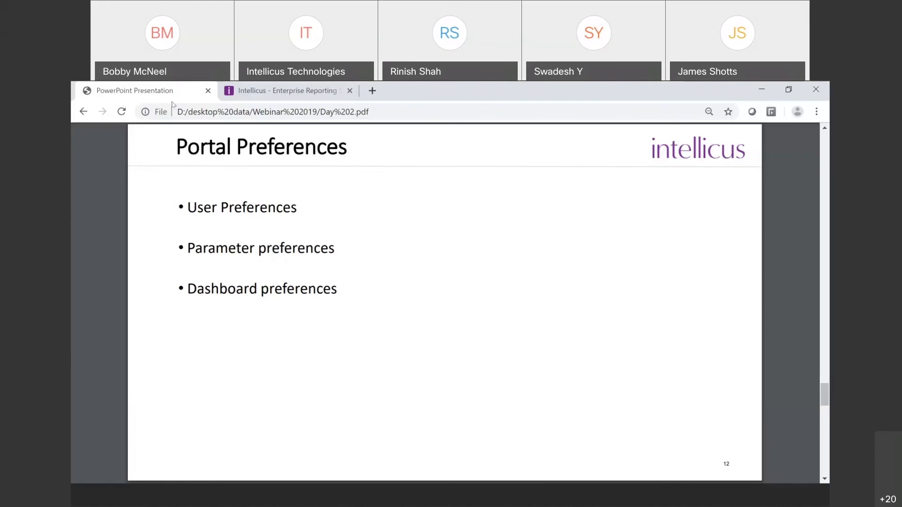
Step: Switch back to Intellicus, open the personal Preferences page and expand the User Preferences section
{"action": "left_click", "coordinate": [275, 92]}
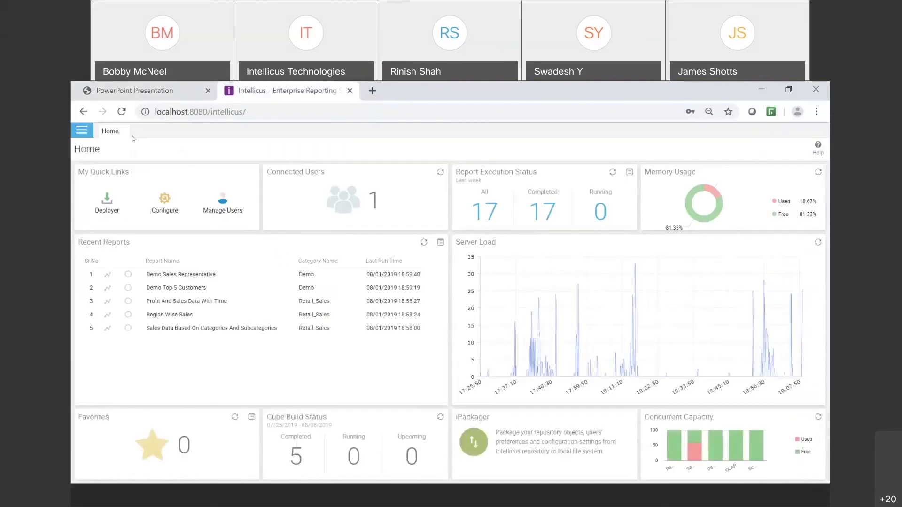
{"action": "left_click", "coordinate": [82, 134]}
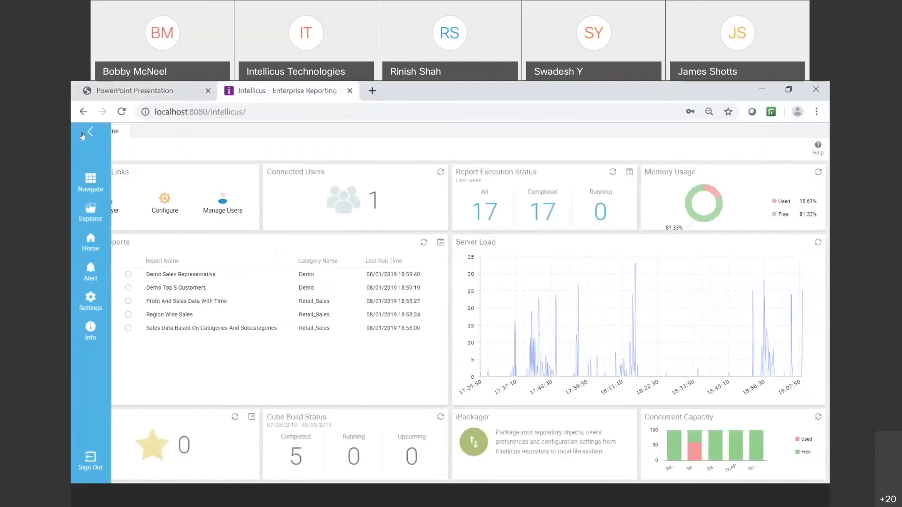
{"action": "left_click", "coordinate": [87, 185]}
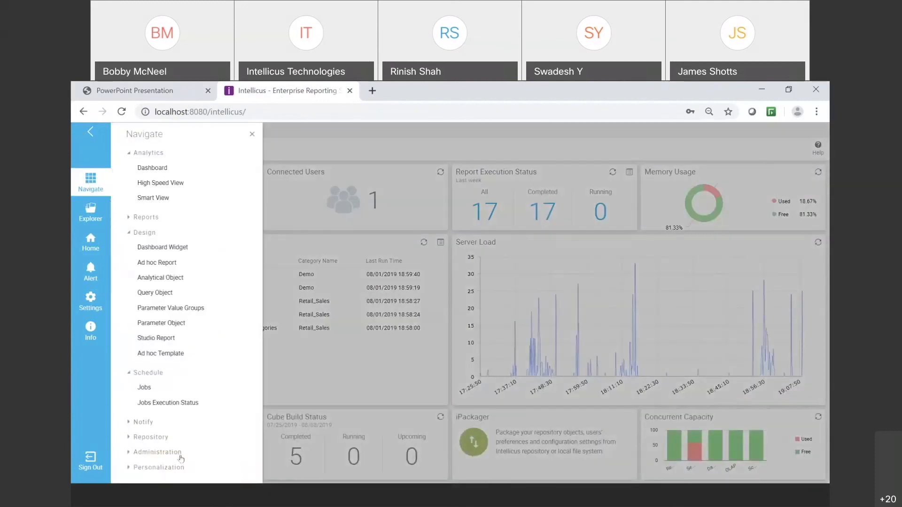
{"action": "left_click", "coordinate": [128, 470]}
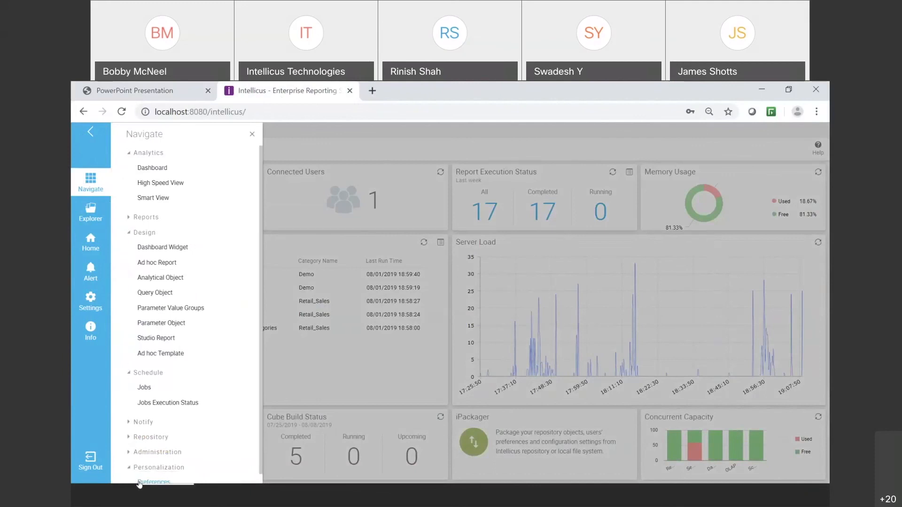
{"action": "left_click", "coordinate": [139, 483]}
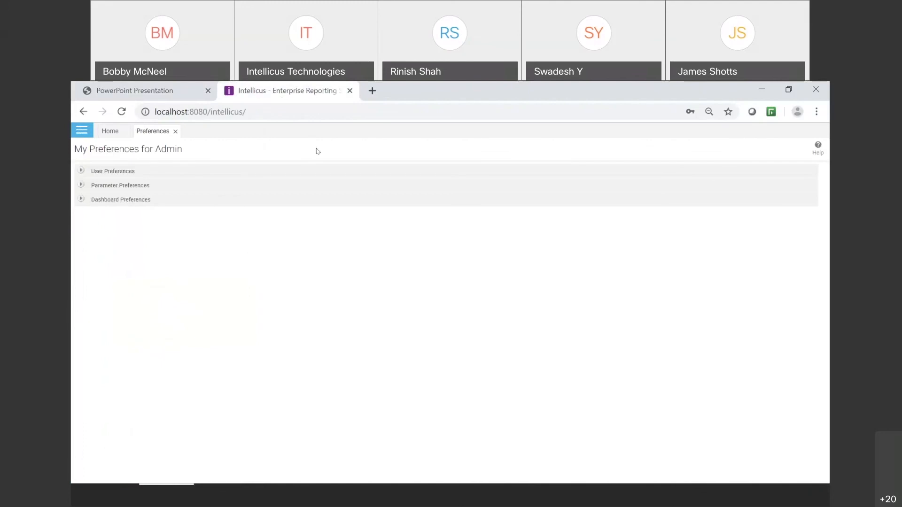
{"action": "left_click", "coordinate": [81, 172]}
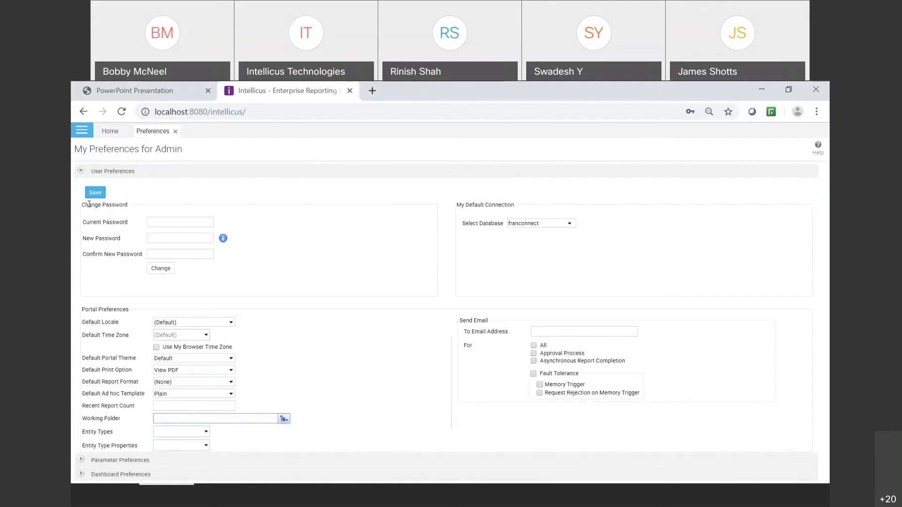
Step: Examine the change-password fields and the available default locale and default time zone options in the user preferences
{"action": "left_click", "coordinate": [149, 221]}
{"action": "left_click", "coordinate": [157, 237]}
{"action": "left_click", "coordinate": [150, 254]}
{"action": "left_click", "coordinate": [166, 271]}
{"action": "left_click", "coordinate": [234, 323]}
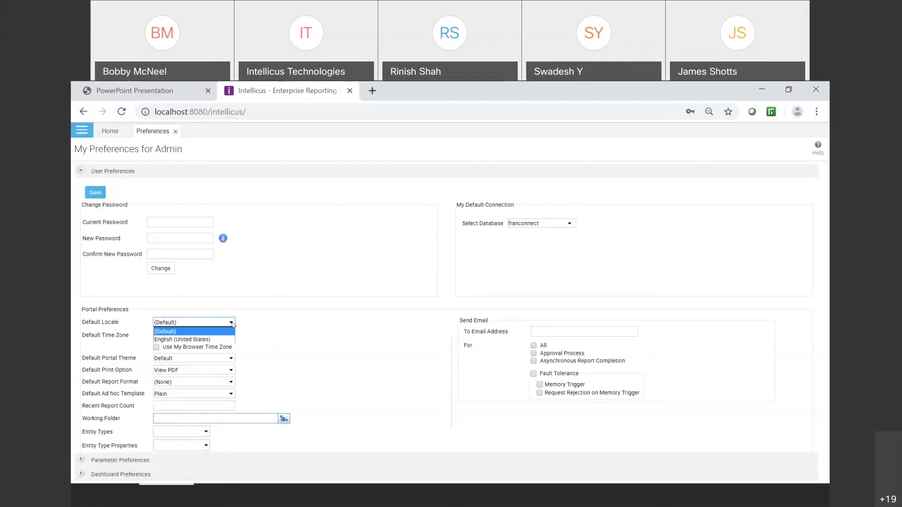
{"action": "left_click", "coordinate": [90, 335]}
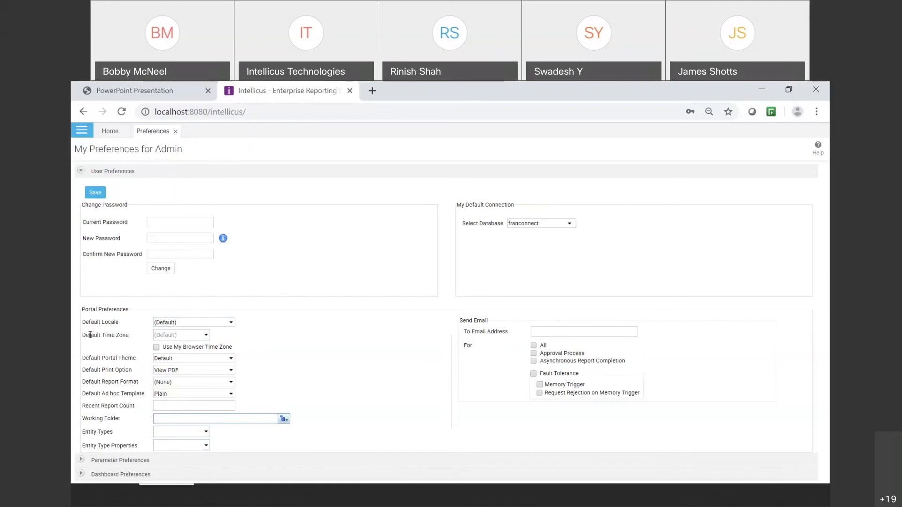
{"action": "left_click", "coordinate": [206, 335]}
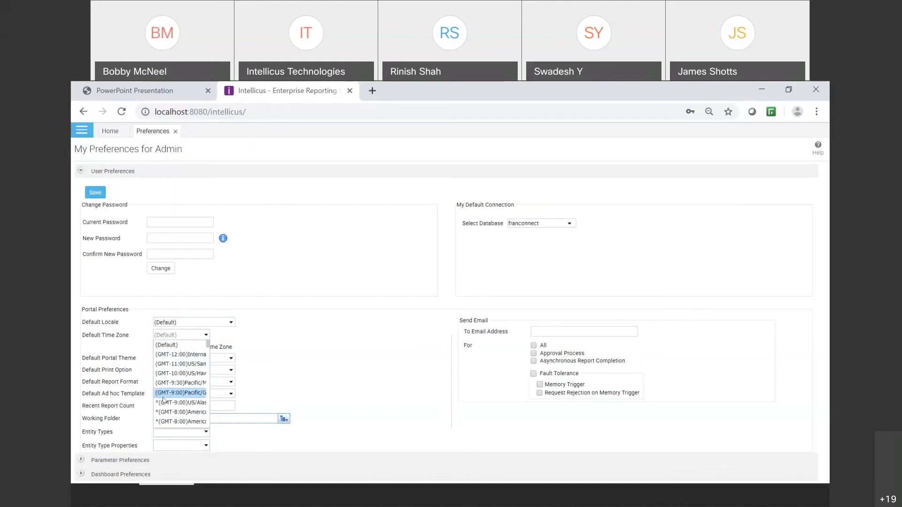
{"action": "left_click", "coordinate": [309, 353]}
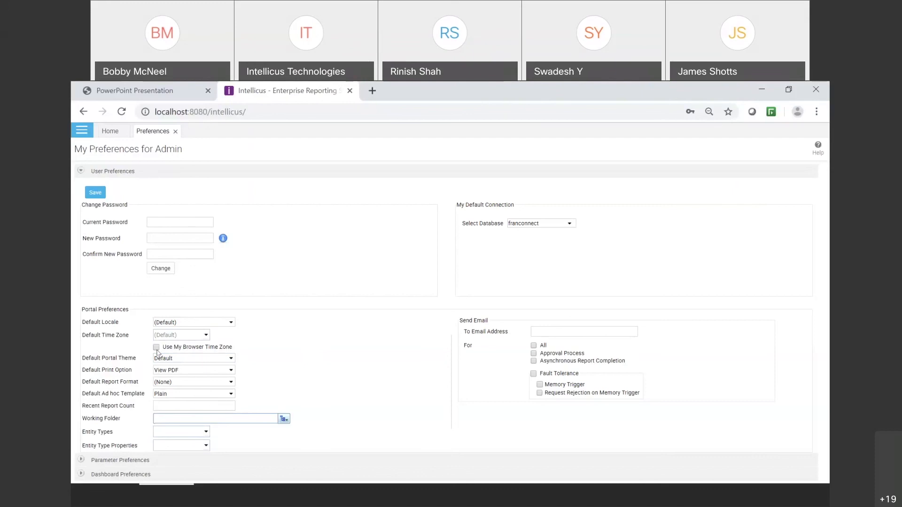
Step: Examine the available default portal theme, print option and report format choices in the portal preferences
{"action": "left_click", "coordinate": [218, 360]}
{"action": "left_click", "coordinate": [218, 360]}
{"action": "left_click", "coordinate": [231, 371]}
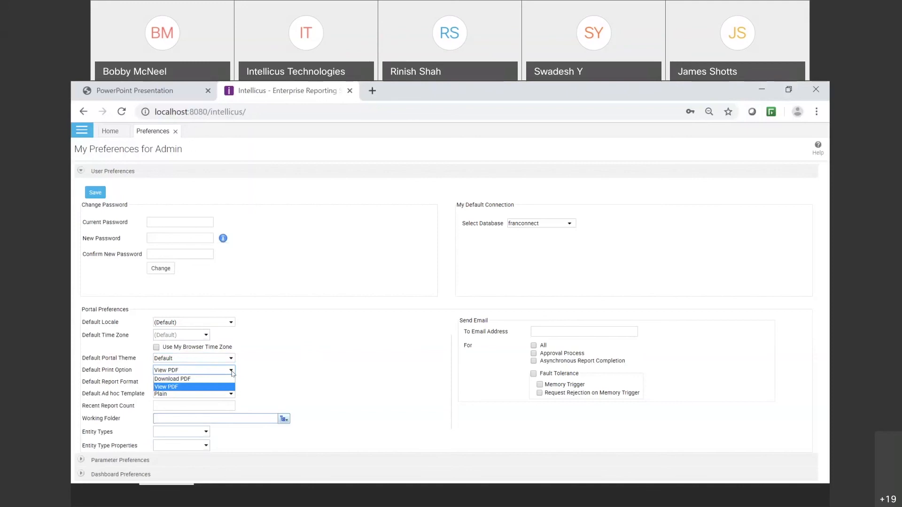
{"action": "left_click", "coordinate": [140, 382]}
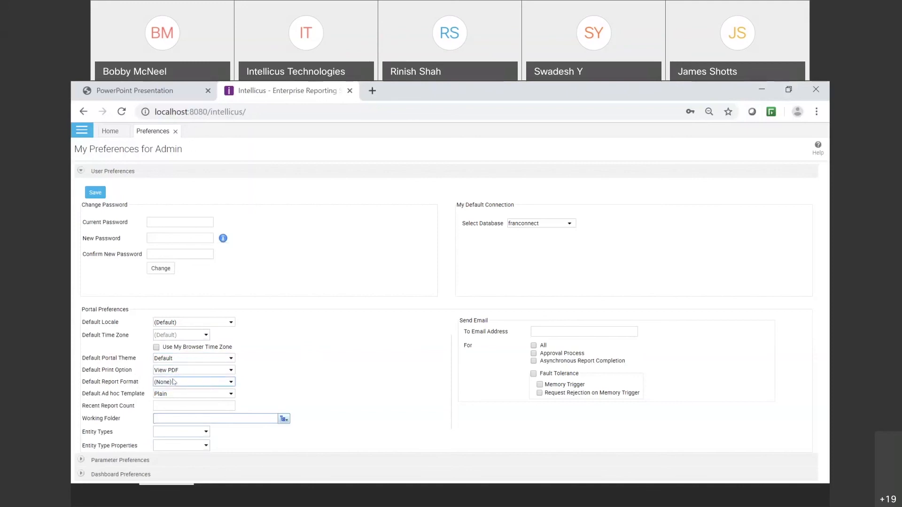
{"action": "left_click", "coordinate": [228, 383]}
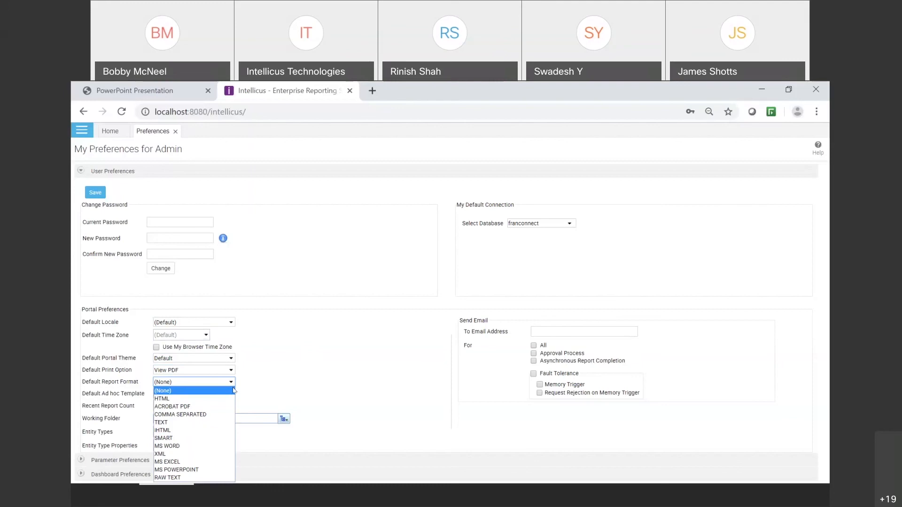
{"action": "left_click", "coordinate": [253, 397]}
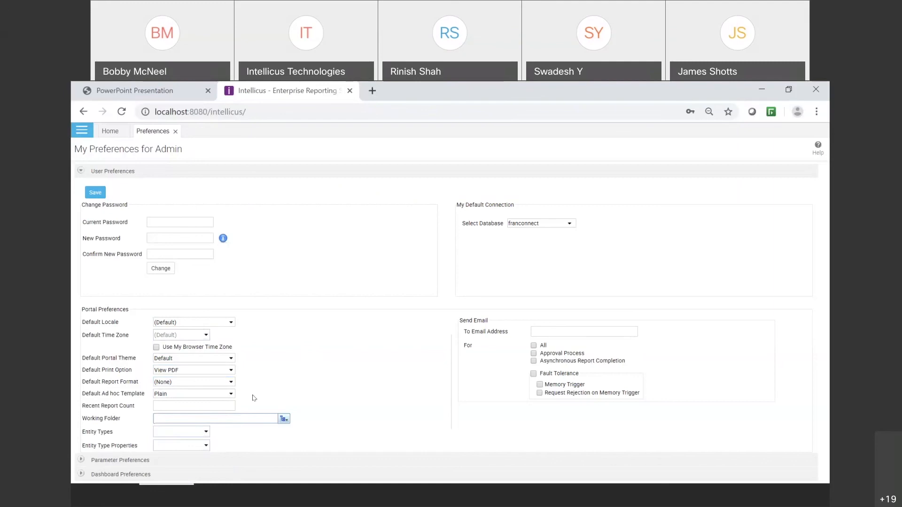
Step: Examine the Recent Report Count preference and view the Recent Reports list it governs on the Home page
{"action": "left_click", "coordinate": [179, 406]}
{"action": "left_click", "coordinate": [179, 406]}
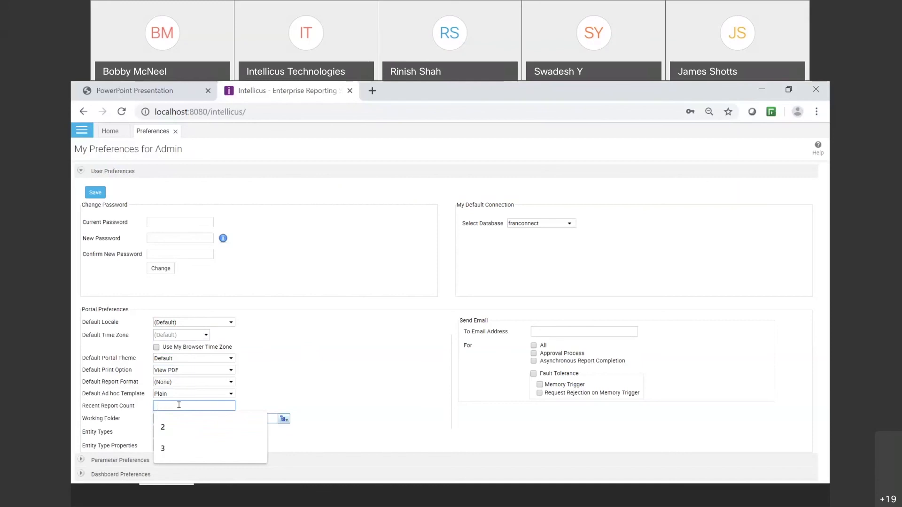
{"action": "left_click", "coordinate": [338, 399]}
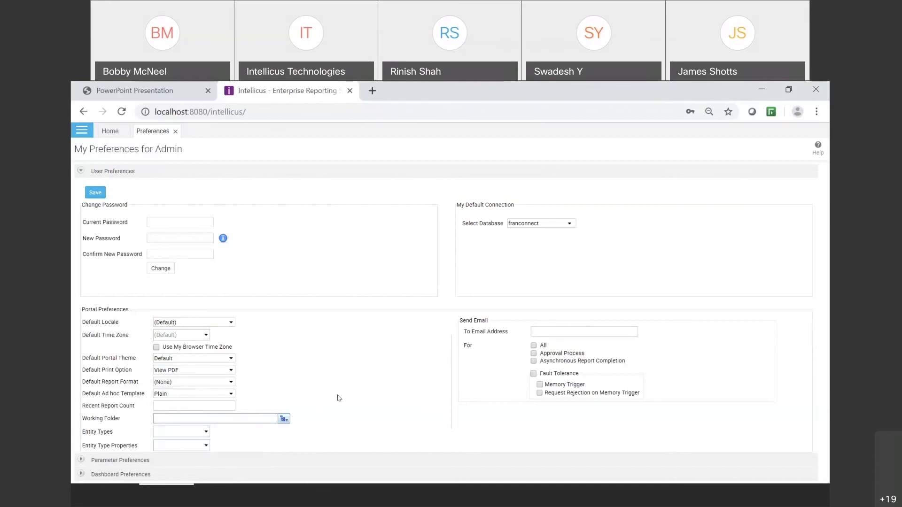
{"action": "left_click", "coordinate": [111, 132]}
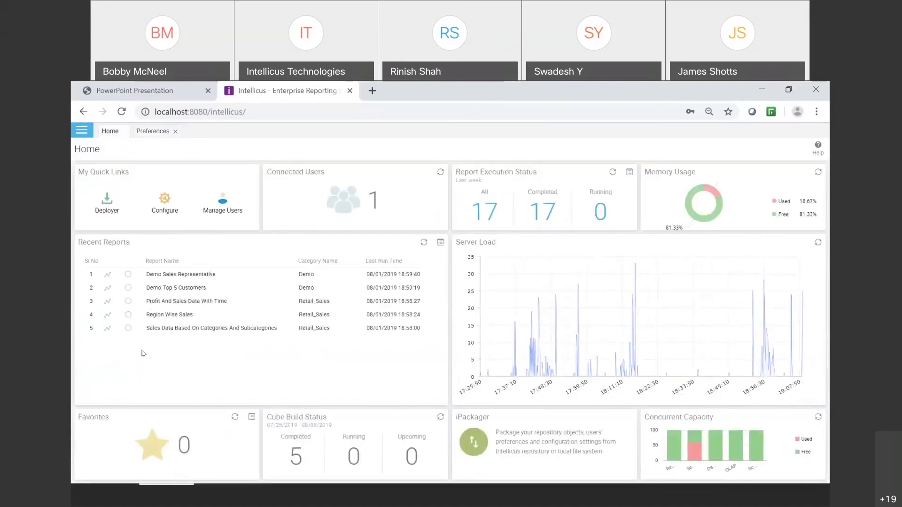
{"action": "left_click", "coordinate": [152, 132]}
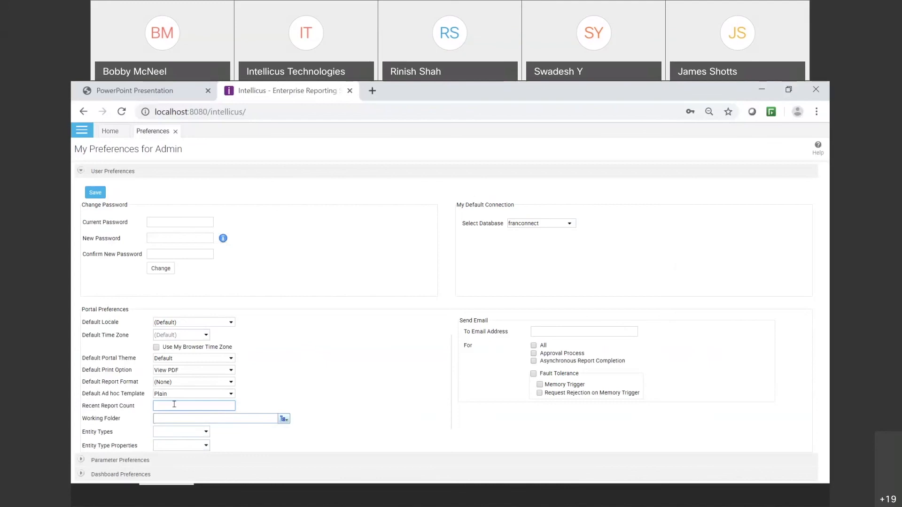
Step: Examine the Entity Types and Entity Type Properties choices and the Send Email address setting
{"action": "left_click", "coordinate": [205, 432]}
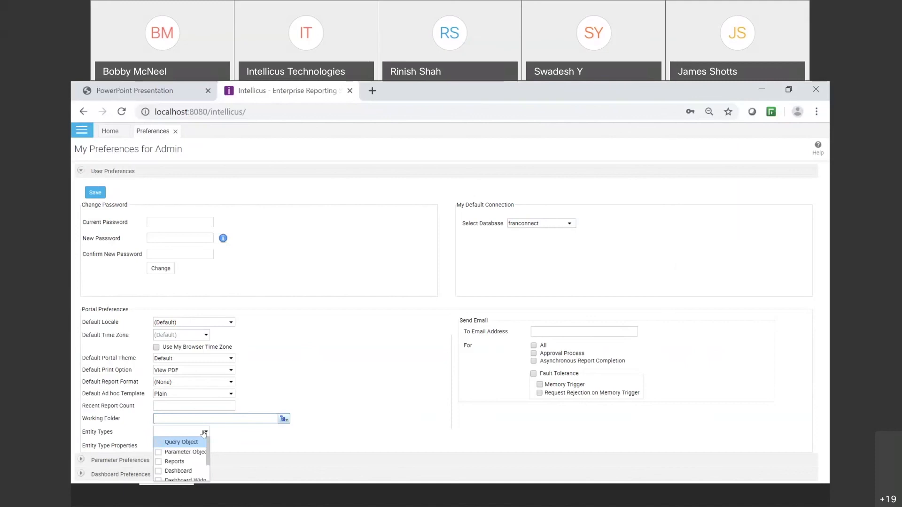
{"action": "left_click", "coordinate": [352, 439]}
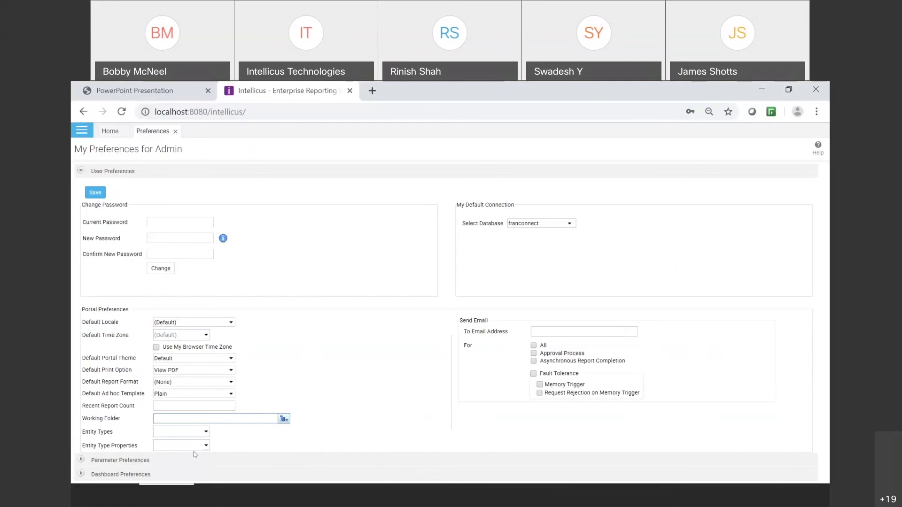
{"action": "left_click", "coordinate": [206, 446]}
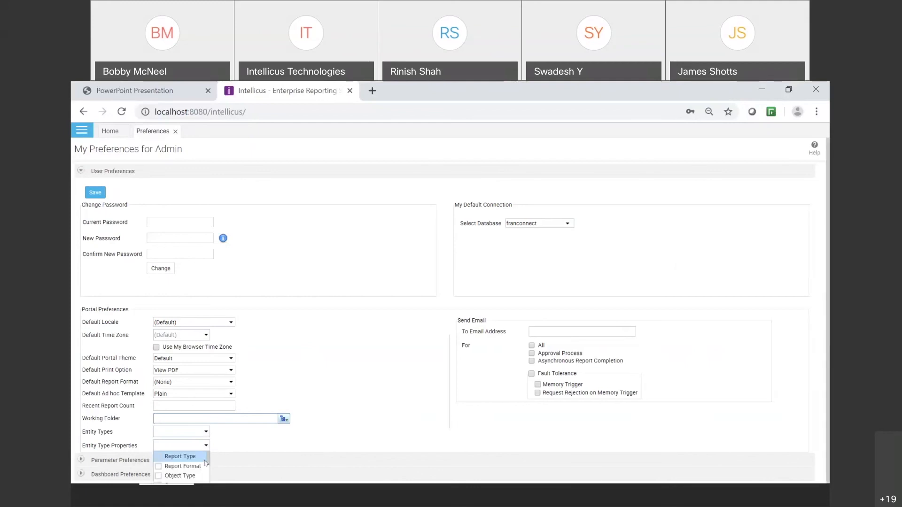
{"action": "left_click", "coordinate": [373, 433]}
{"action": "left_click", "coordinate": [564, 335]}
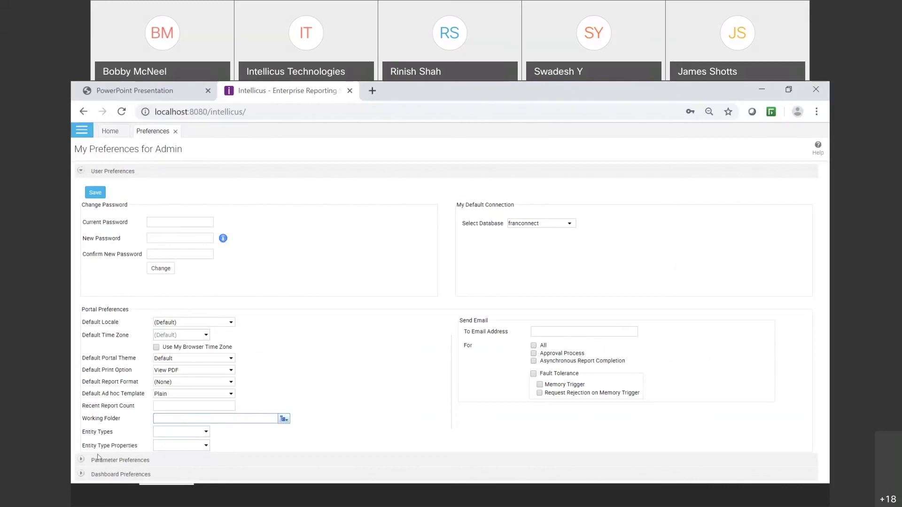
Step: Expand the Parameter Preferences section and collapse the User Preferences section
{"action": "left_click", "coordinate": [80, 461]}
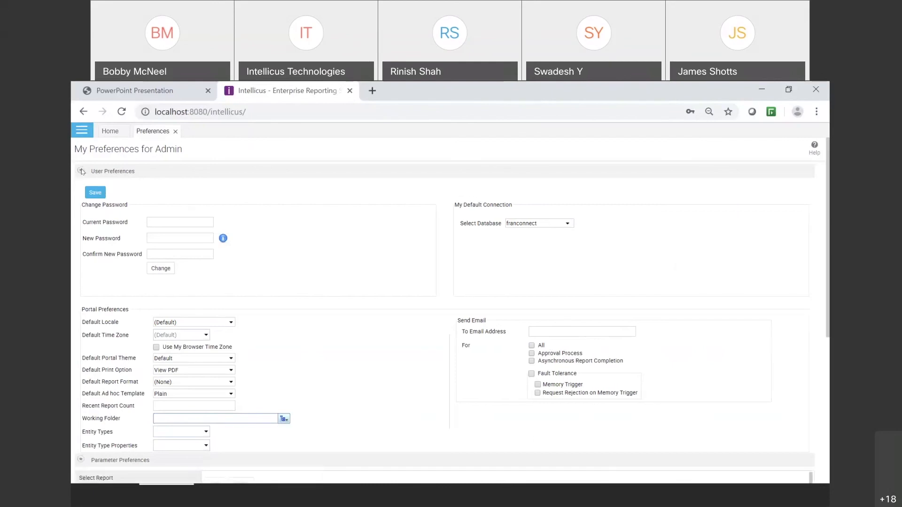
{"action": "left_click", "coordinate": [80, 172]}
{"action": "left_click", "coordinate": [81, 171]}
{"action": "left_click", "coordinate": [81, 171]}
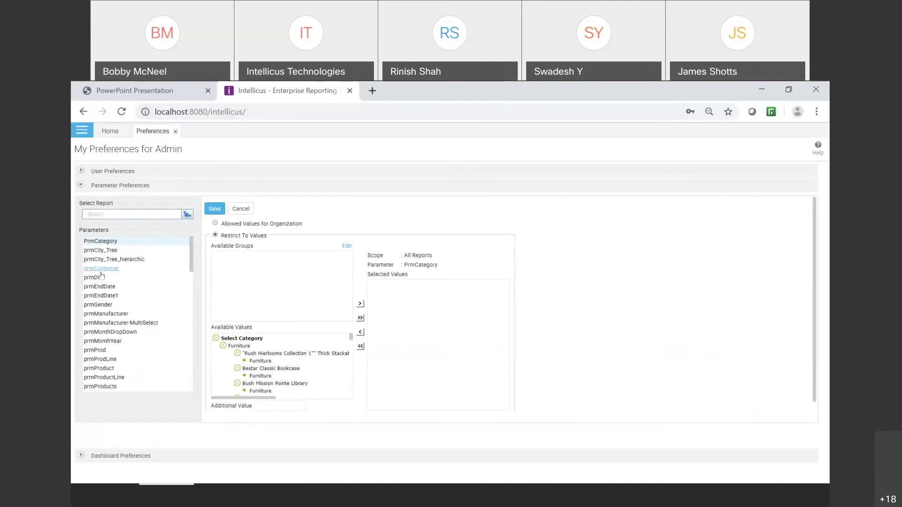
Step: Display the prmManufacturer parameter's preferences and review its available groups and selected values
{"action": "left_click", "coordinate": [108, 314]}
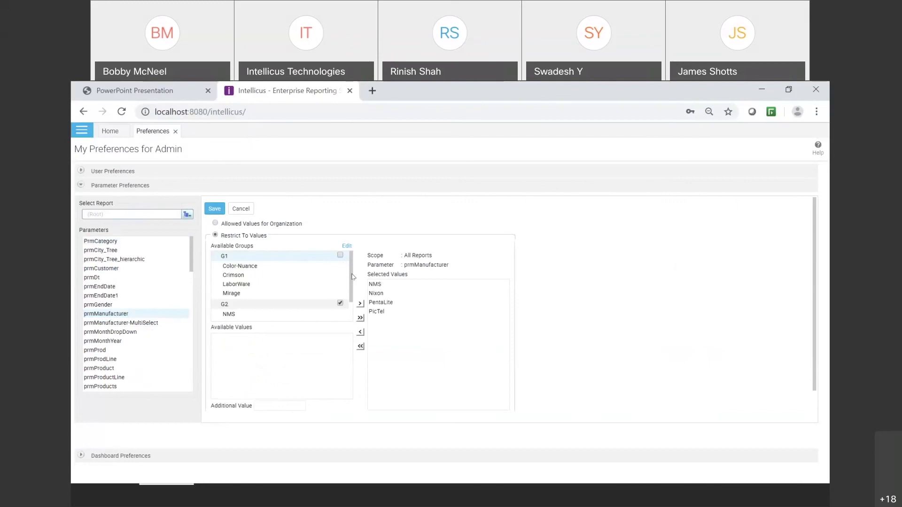
{"action": "scroll", "coordinate": [353, 277], "scroll_direction": "down", "scroll_amount": 2}
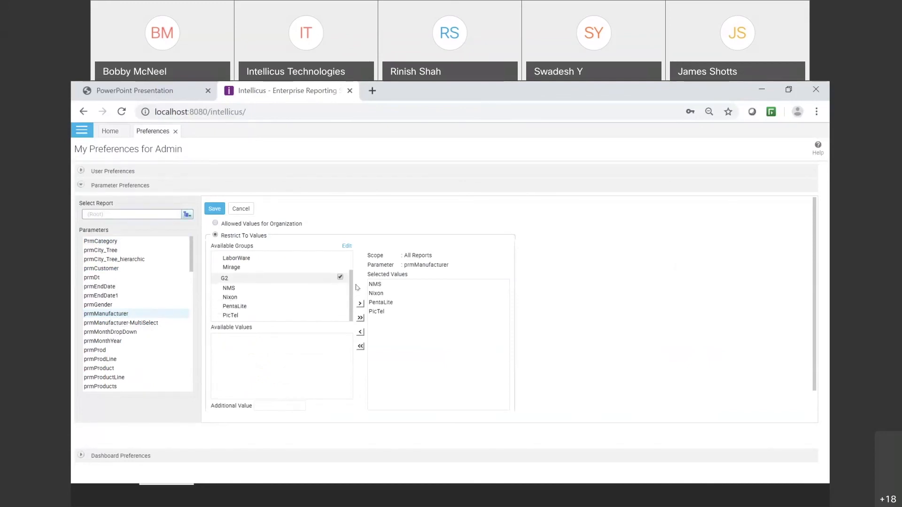
{"action": "scroll", "coordinate": [352, 294], "scroll_direction": "up", "scroll_amount": 2}
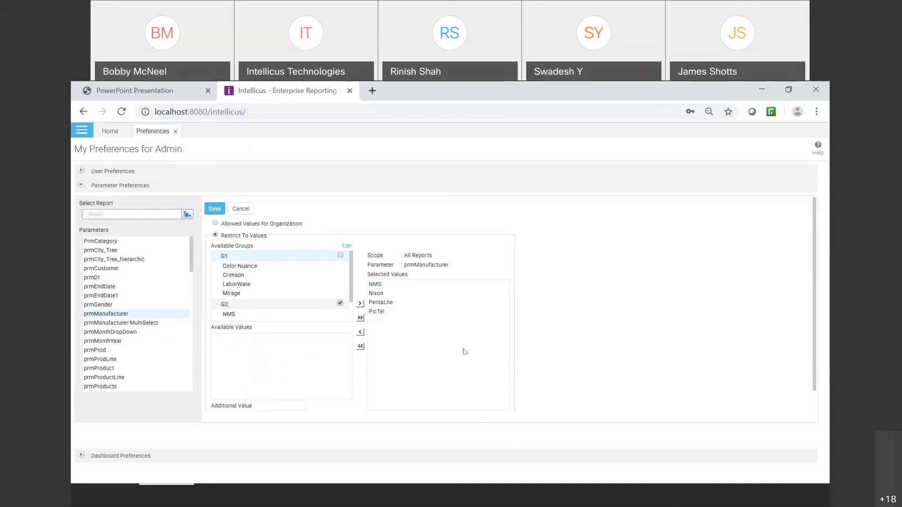
Step: Edit the prmManufacturer parameter's value groups and add a new group named g3
{"action": "left_click", "coordinate": [347, 247]}
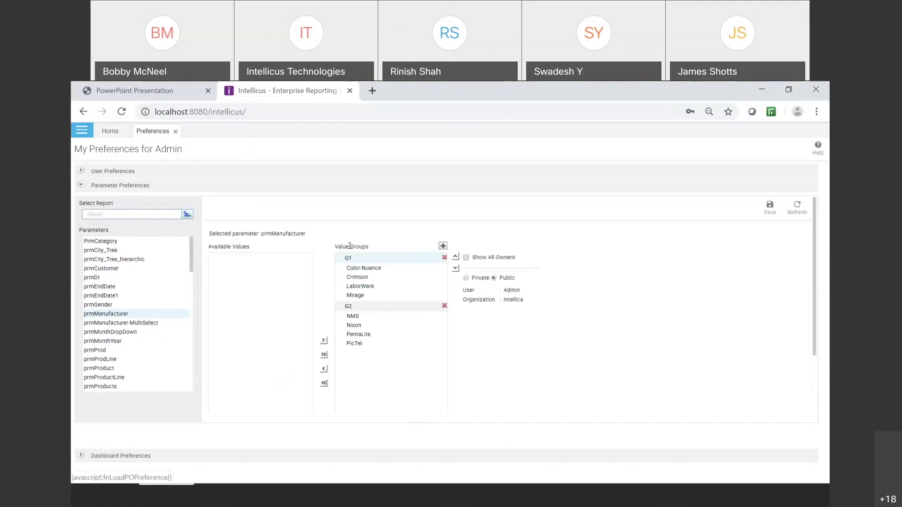
{"action": "left_click", "coordinate": [443, 246]}
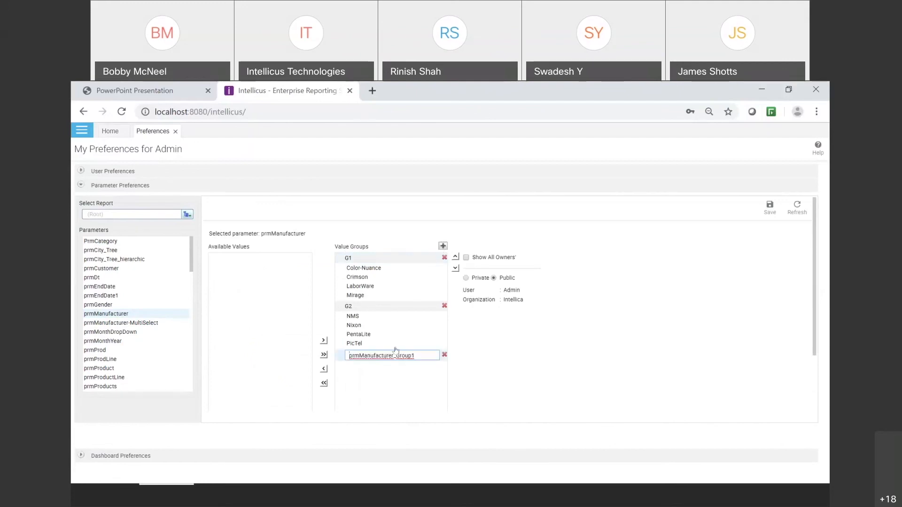
{"action": "left_click_drag", "start_coordinate": [414, 356], "coordinate": [341, 354]}
{"action": "type", "text": "g3"}
{"action": "left_click", "coordinate": [598, 374]}
Step: Add the additional values symphony and wipro to the g3 value group
{"action": "scroll", "coordinate": [598, 373], "scroll_direction": "down", "scroll_amount": 2}
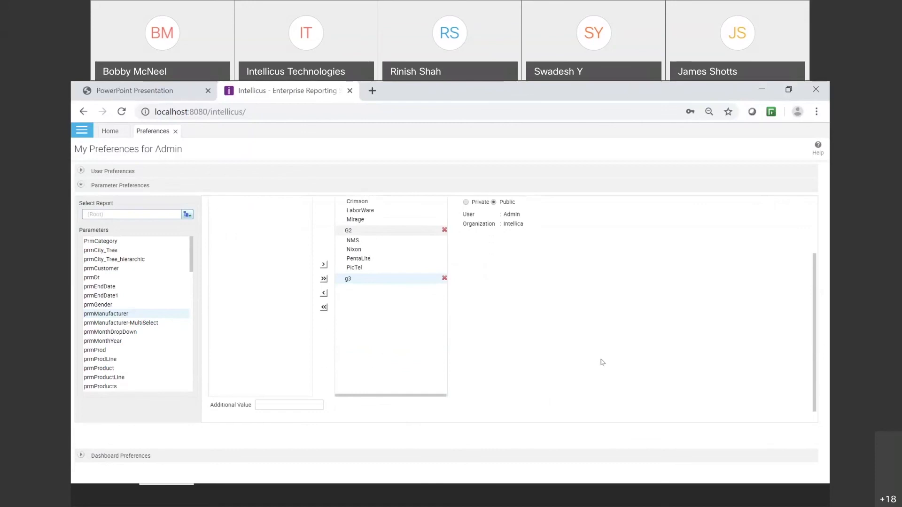
{"action": "left_click", "coordinate": [260, 405]}
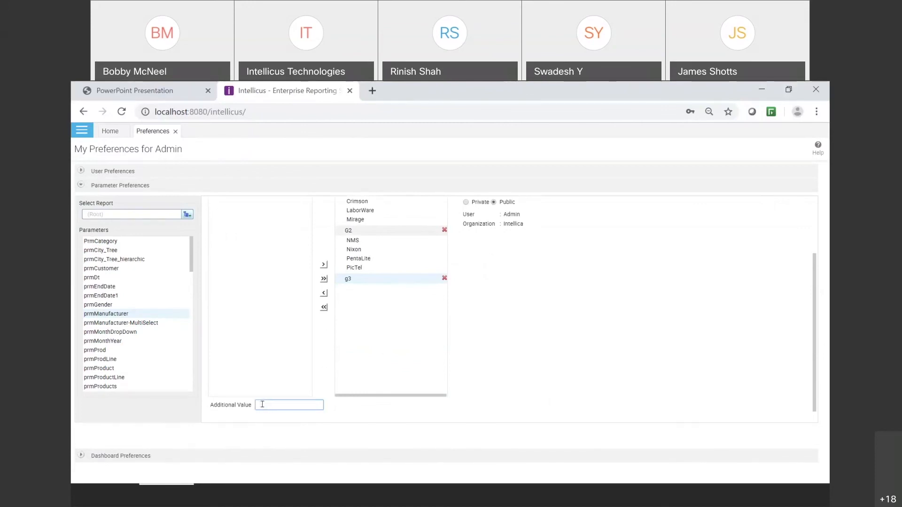
{"action": "type", "text": "symphony"}
{"action": "left_click", "coordinate": [323, 266]}
{"action": "left_click", "coordinate": [284, 404]}
{"action": "type", "text": "wipro"}
{"action": "left_click", "coordinate": [323, 265]}
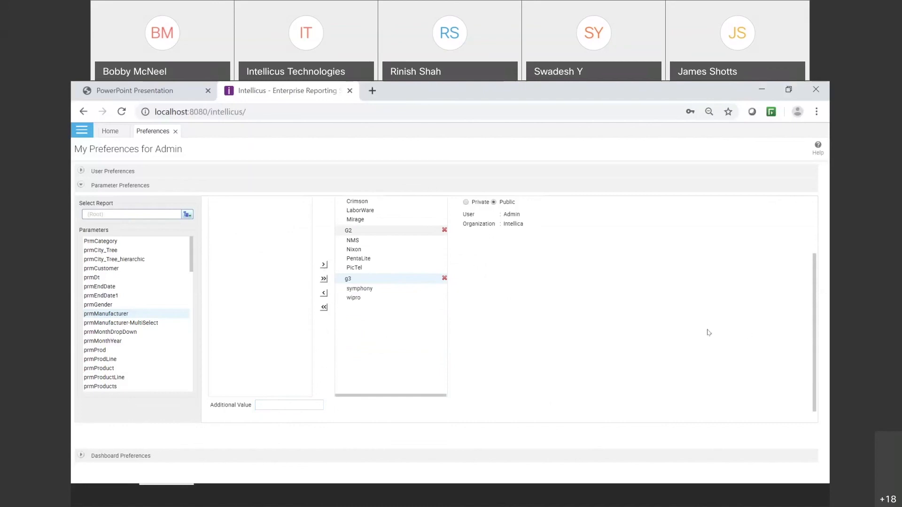
Step: Toggle Show All Owners and accept saving the changes to prmManufacturer's value groups
{"action": "scroll", "coordinate": [686, 334], "scroll_direction": "up", "scroll_amount": 3}
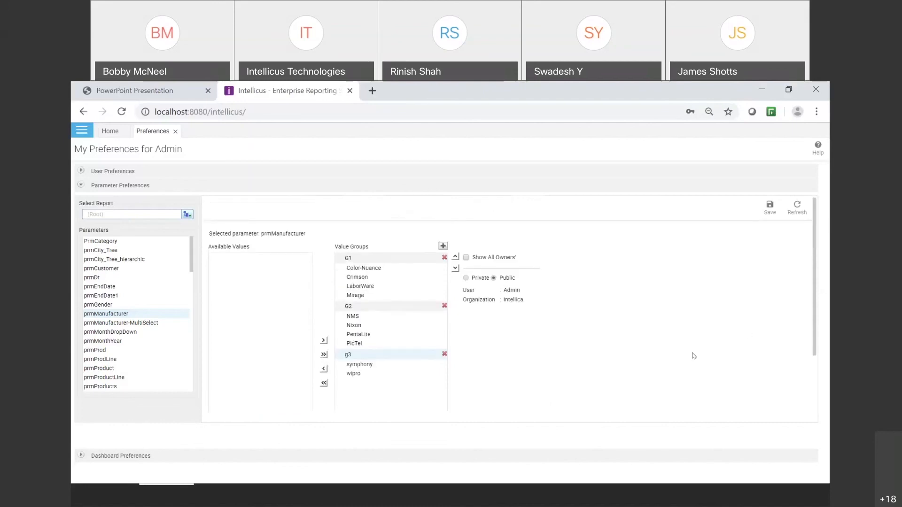
{"action": "left_click", "coordinate": [467, 257]}
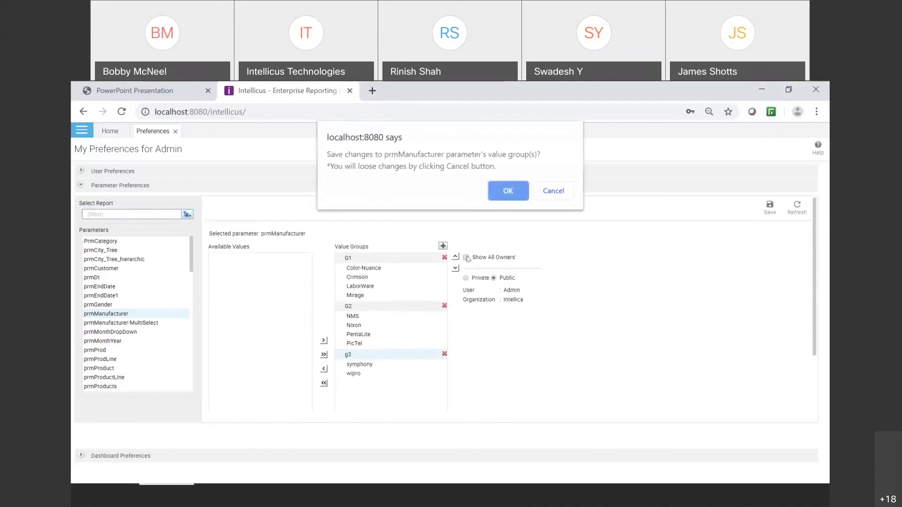
{"action": "left_click", "coordinate": [510, 193]}
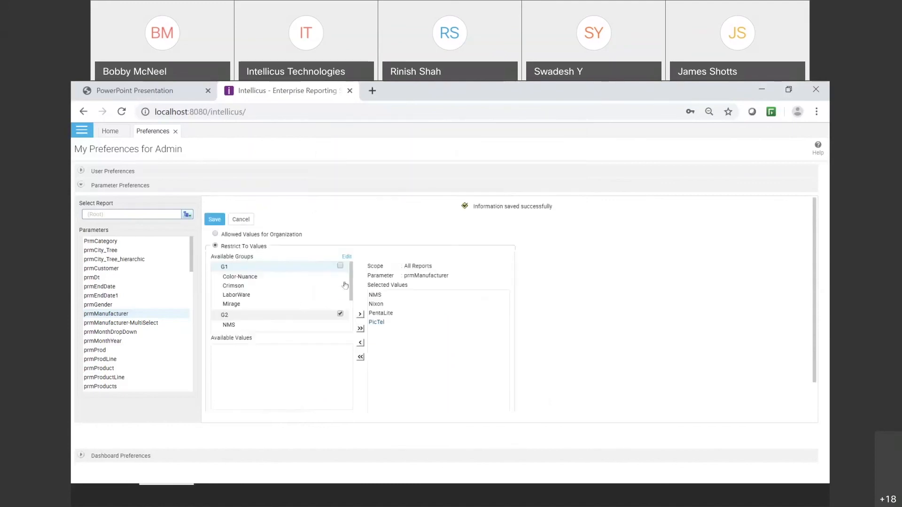
Step: Restrict prmManufacturer to the g3 group's values by selecting g3 and deselecting G2
{"action": "scroll", "coordinate": [346, 289], "scroll_direction": "down", "scroll_amount": 3}
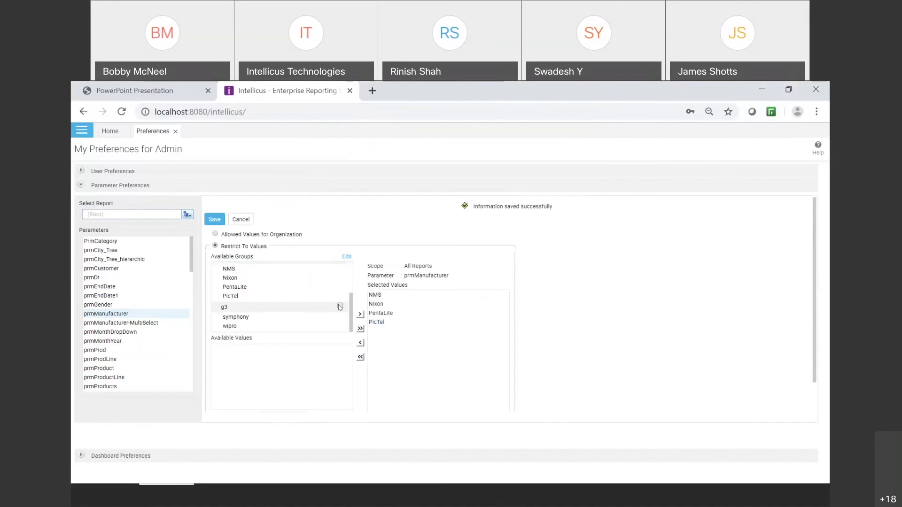
{"action": "left_click", "coordinate": [340, 306]}
{"action": "scroll", "coordinate": [350, 306], "scroll_direction": "up", "scroll_amount": 3}
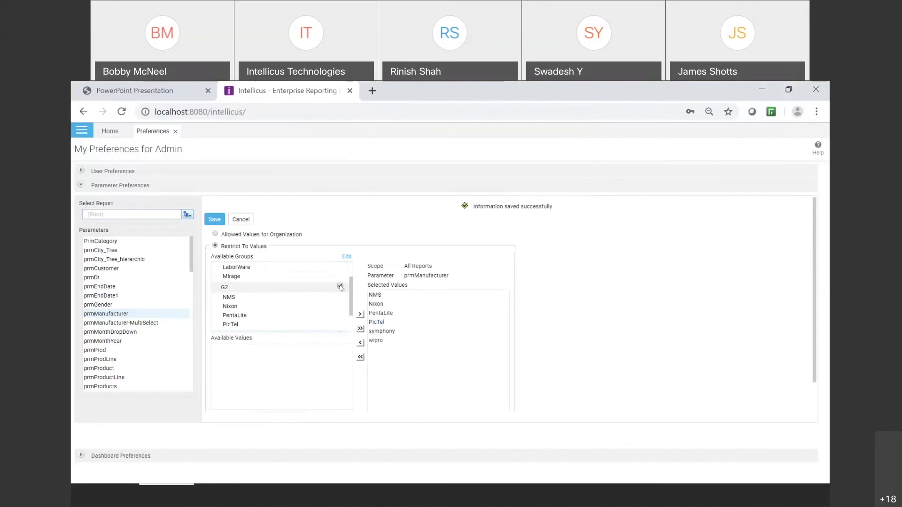
{"action": "left_click", "coordinate": [340, 287]}
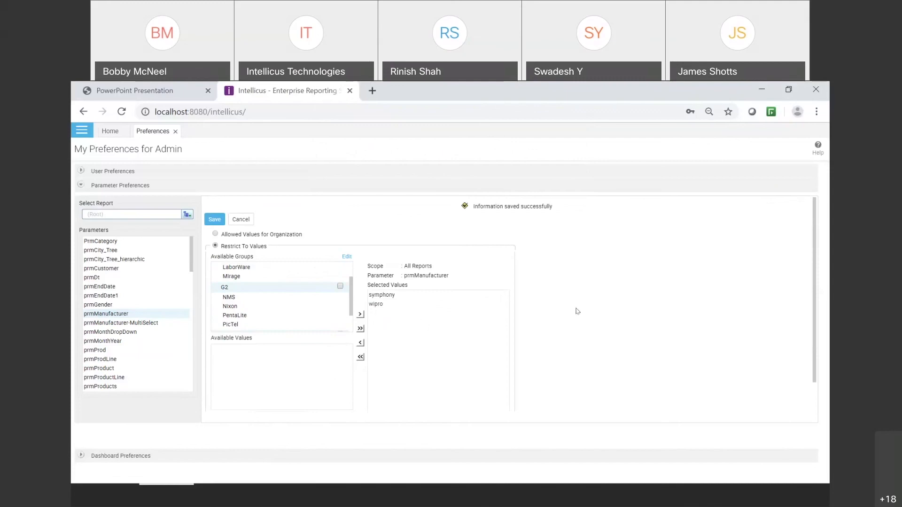
Step: In Dashboard Preferences, add the Demo folder's Cost Floating Bar Analysis to the selected dashboards and remove it again
{"action": "left_click", "coordinate": [80, 186]}
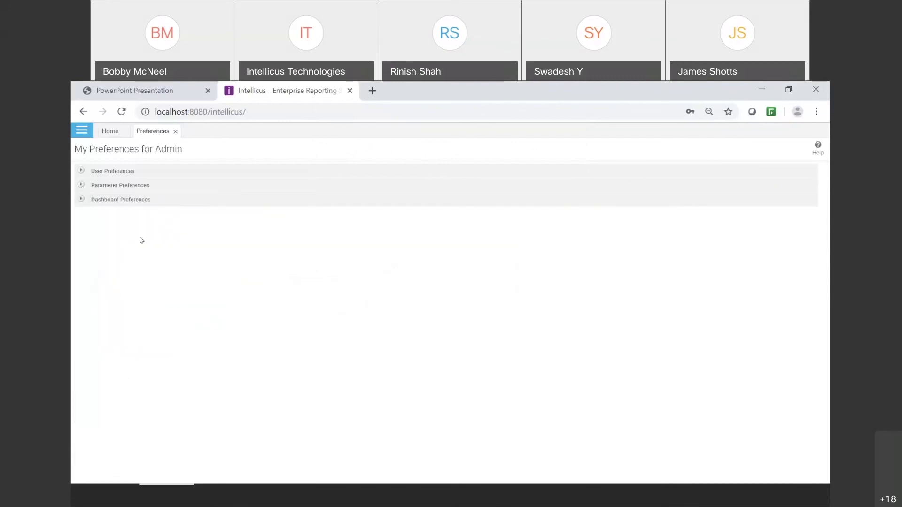
{"action": "left_click", "coordinate": [83, 201]}
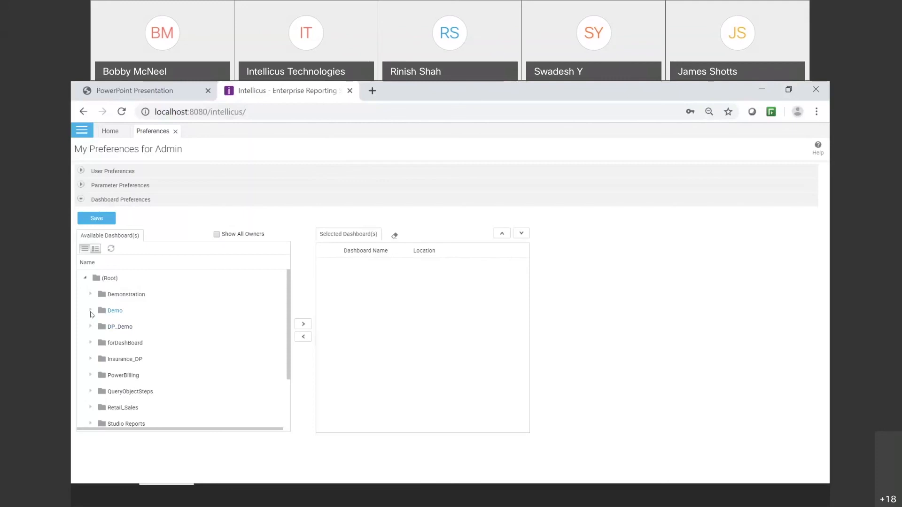
{"action": "left_click", "coordinate": [90, 311]}
{"action": "left_click", "coordinate": [126, 331]}
{"action": "left_click", "coordinate": [299, 322]}
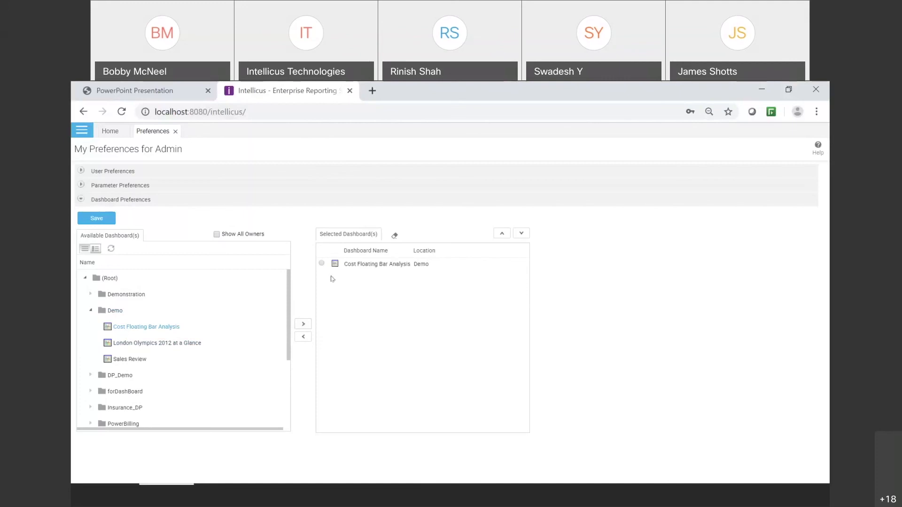
{"action": "left_click", "coordinate": [322, 264]}
{"action": "left_click", "coordinate": [394, 235]}
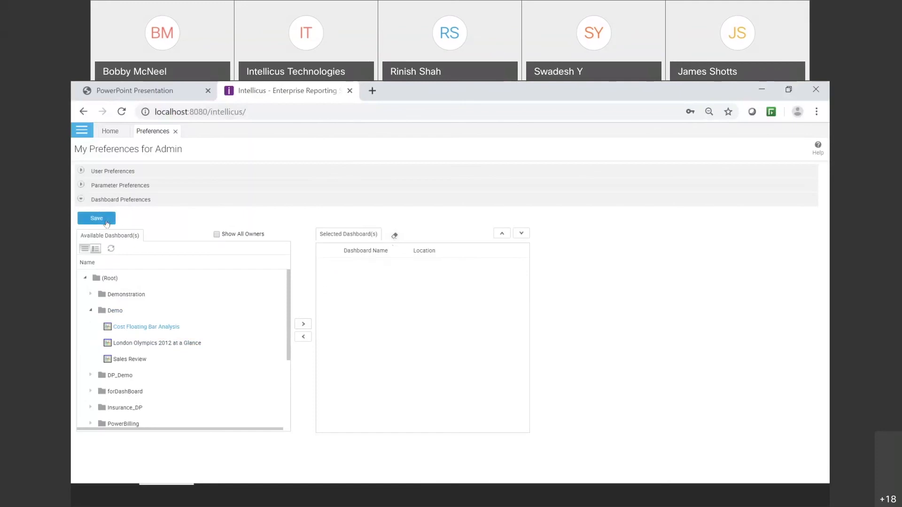
Step: Close the Preferences page and switch back to the PDF presentation in the browser
{"action": "left_click", "coordinate": [82, 200]}
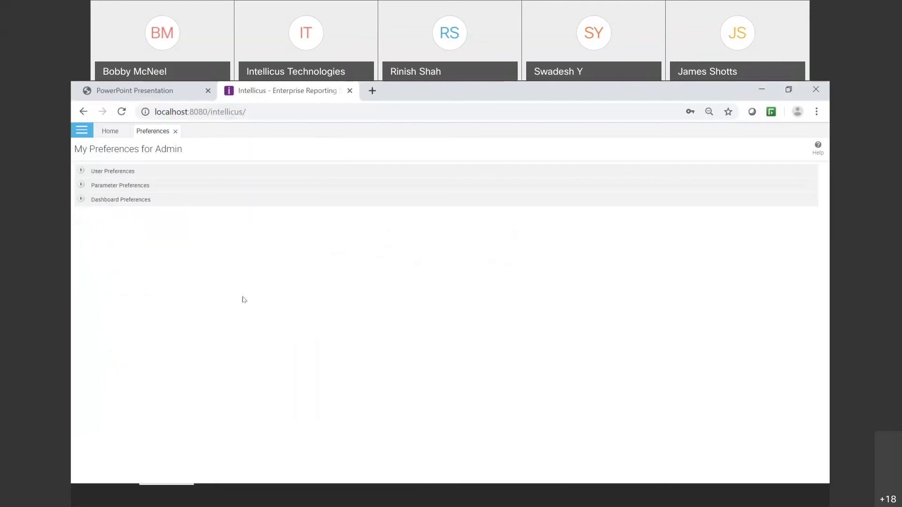
{"action": "left_click", "coordinate": [175, 132]}
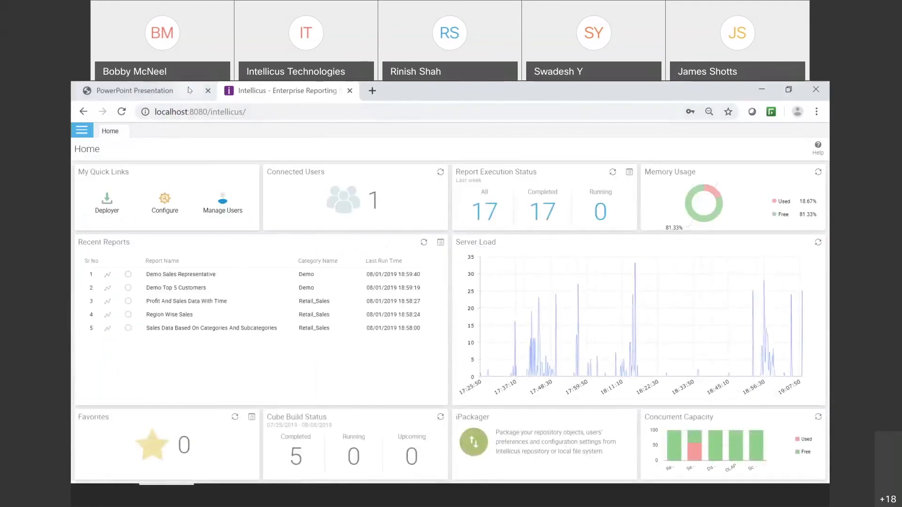
{"action": "left_click", "coordinate": [188, 91]}
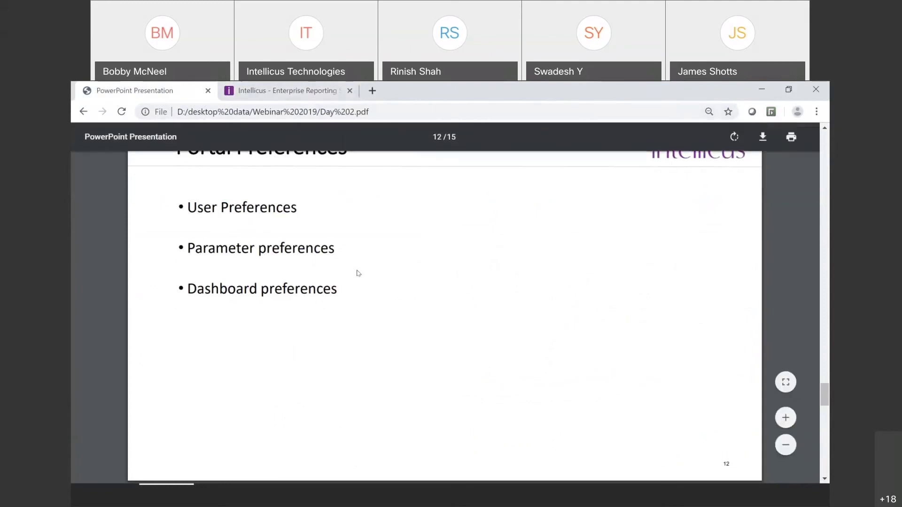
Step: Advance the slides to Private reports, and in Intellicus create a Smart View report from the Demonstration folder's QO_Trasaction Data query object
{"action": "key", "text": "Right"}
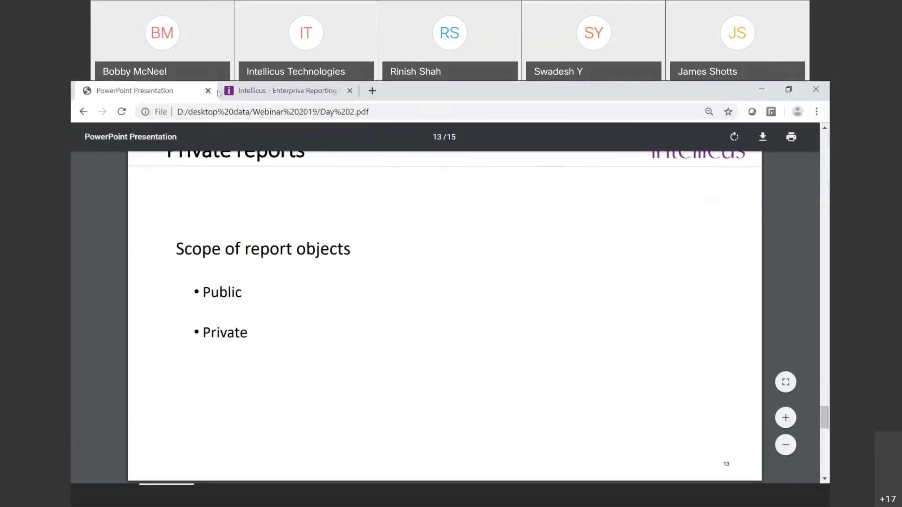
{"action": "left_click", "coordinate": [257, 92]}
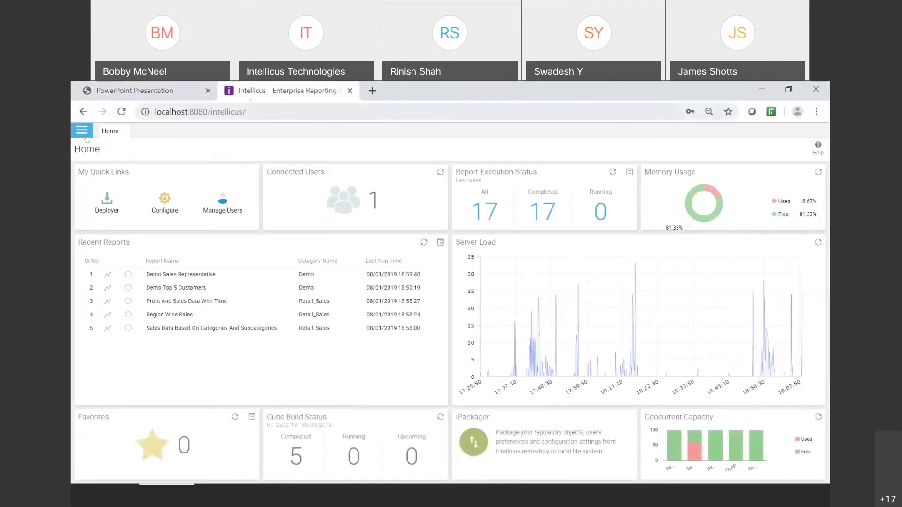
{"action": "left_click", "coordinate": [84, 134]}
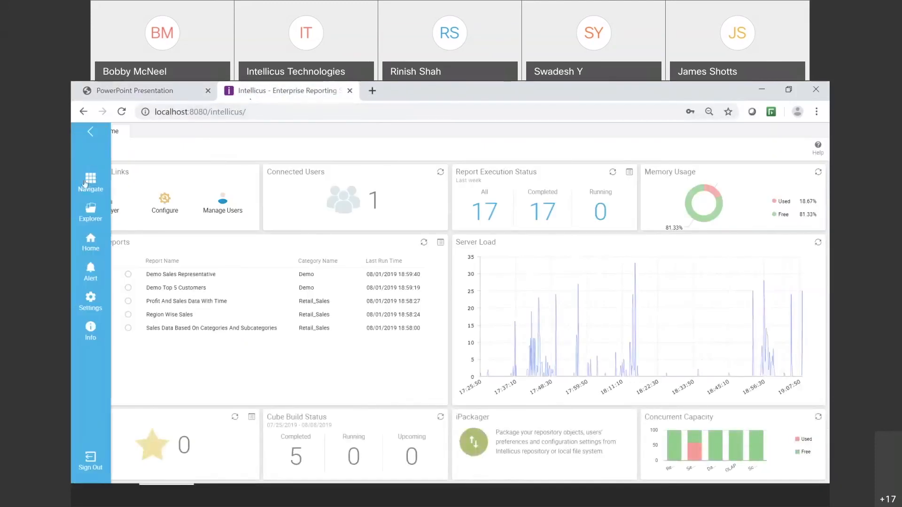
{"action": "left_click", "coordinate": [87, 180]}
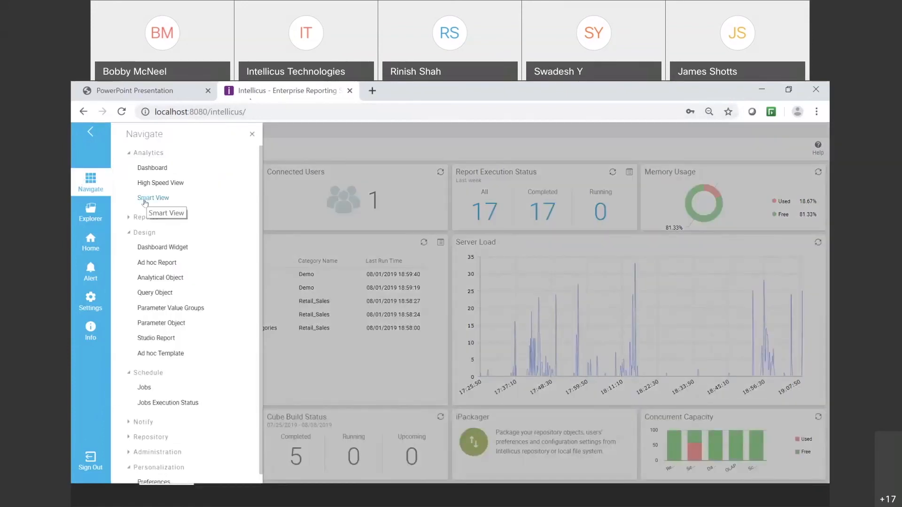
{"action": "left_click", "coordinate": [144, 198]}
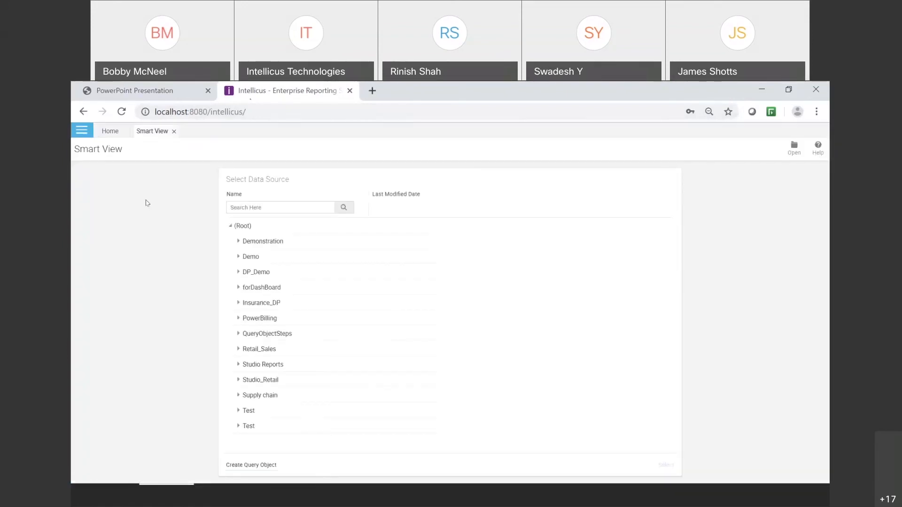
{"action": "left_click", "coordinate": [239, 242]}
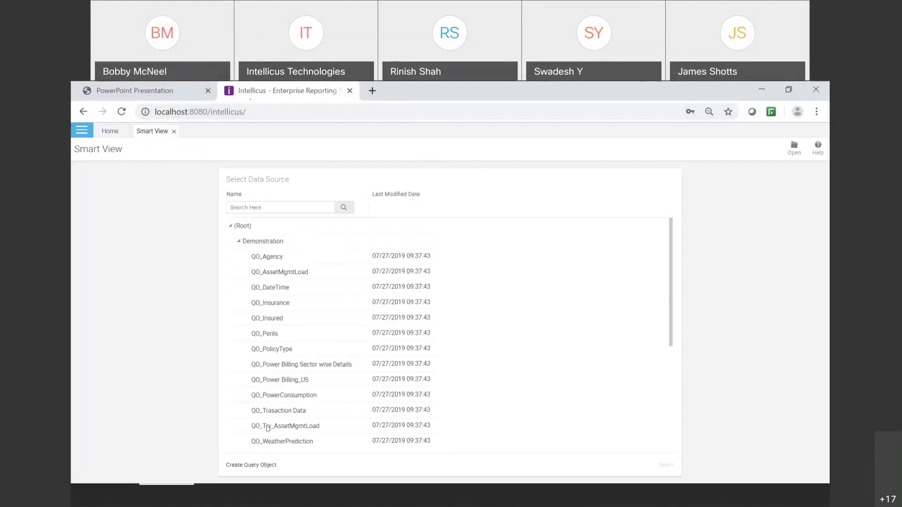
{"action": "left_click", "coordinate": [290, 415]}
{"action": "double_click", "coordinate": [289, 415]}
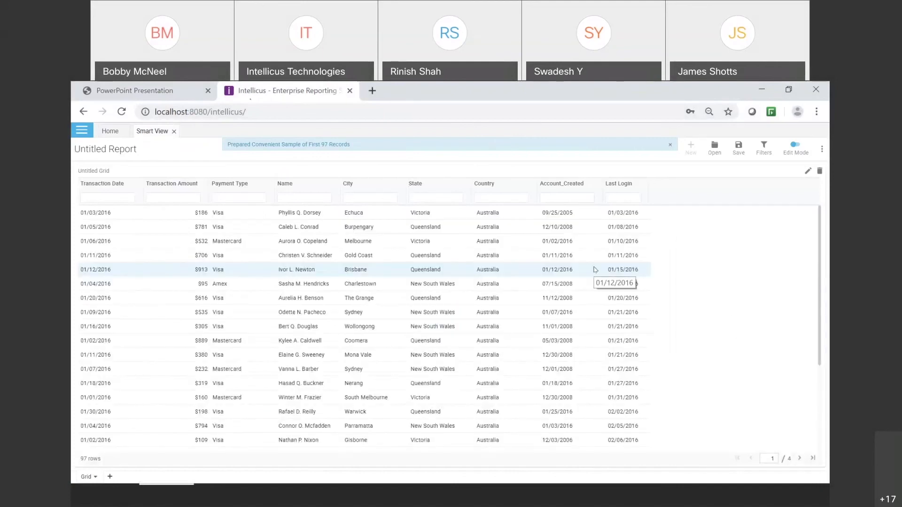
Step: Start saving the layout, expand the Demonstration folder in the save dialog and name the report demonstrationPrivateReport
{"action": "left_click", "coordinate": [738, 147]}
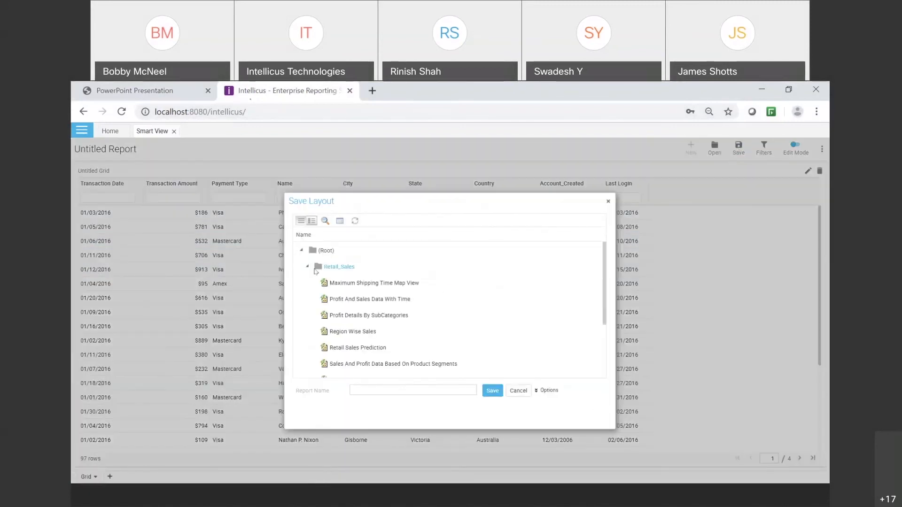
{"action": "left_click", "coordinate": [308, 267]}
{"action": "left_click", "coordinate": [301, 251]}
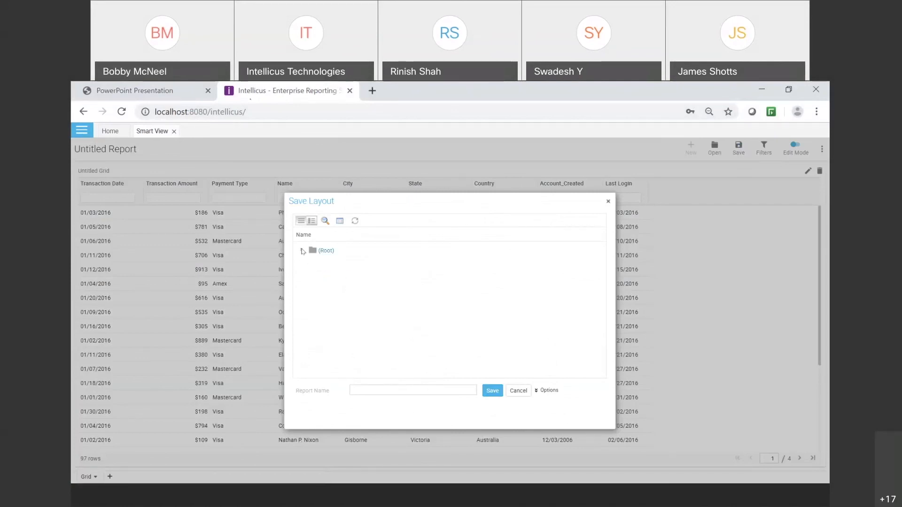
{"action": "left_click", "coordinate": [301, 251]}
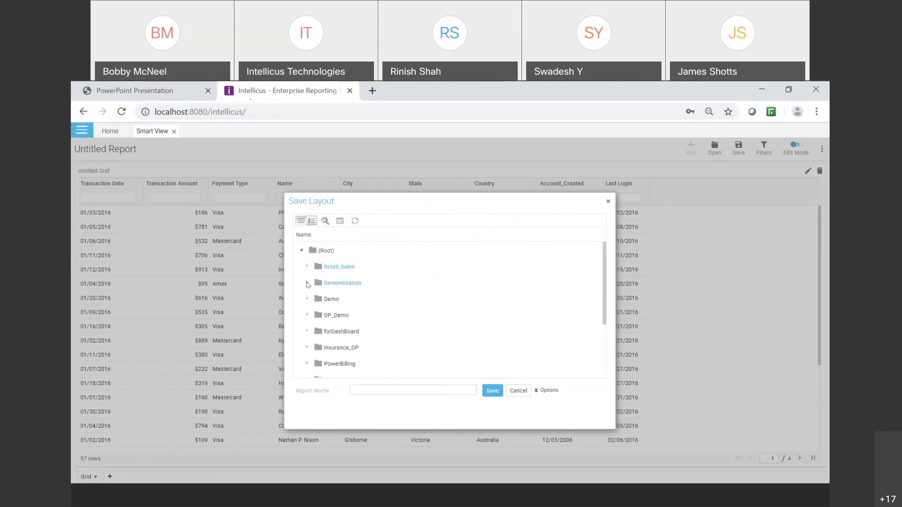
{"action": "left_click", "coordinate": [307, 283]}
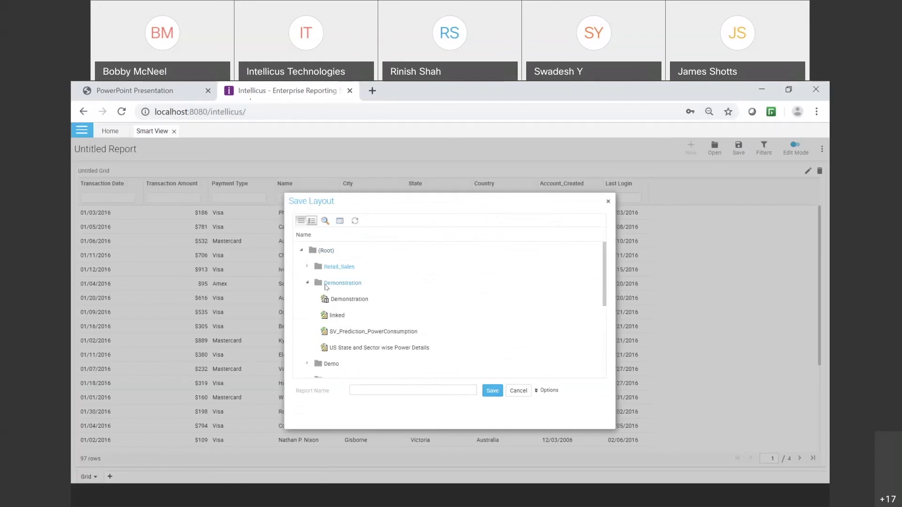
{"action": "left_click", "coordinate": [365, 390]}
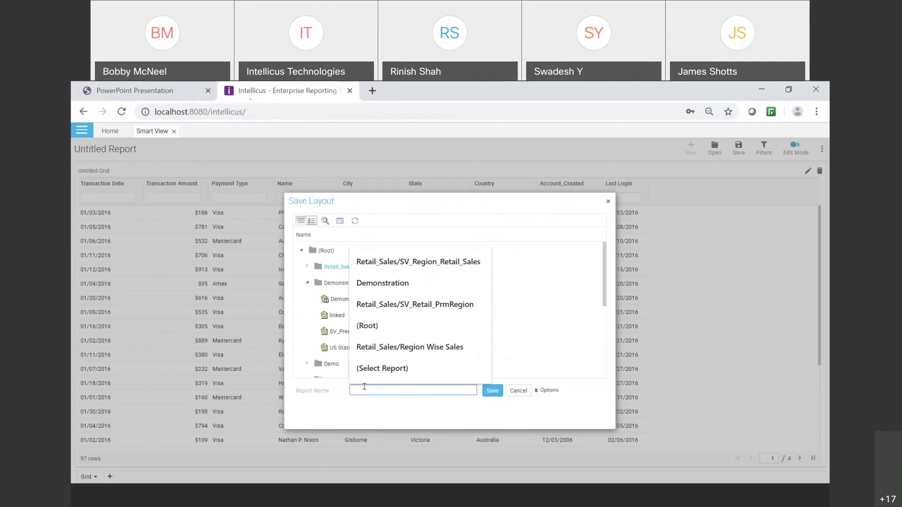
{"action": "type", "text": "demonstrationP"}
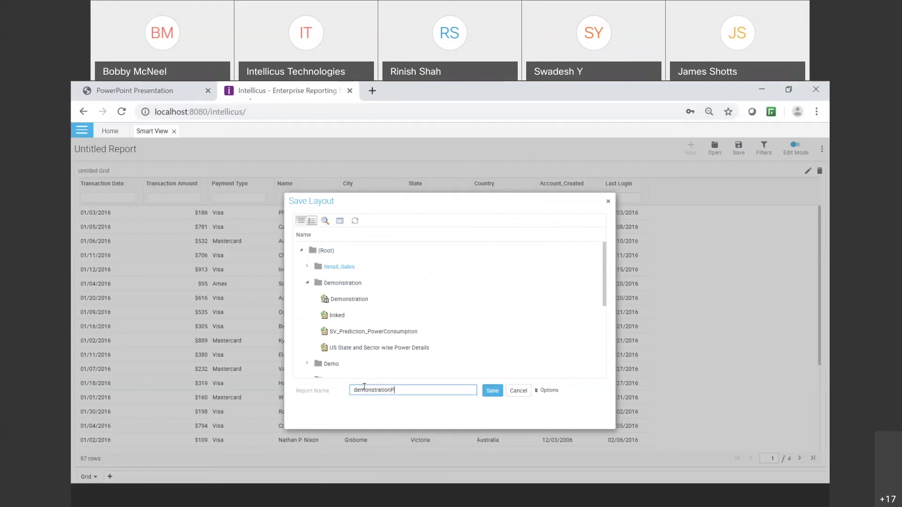
{"action": "type", "text": "rivateReport"}
Step: Save the report with the scope option Private and close it
{"action": "left_click", "coordinate": [538, 391]}
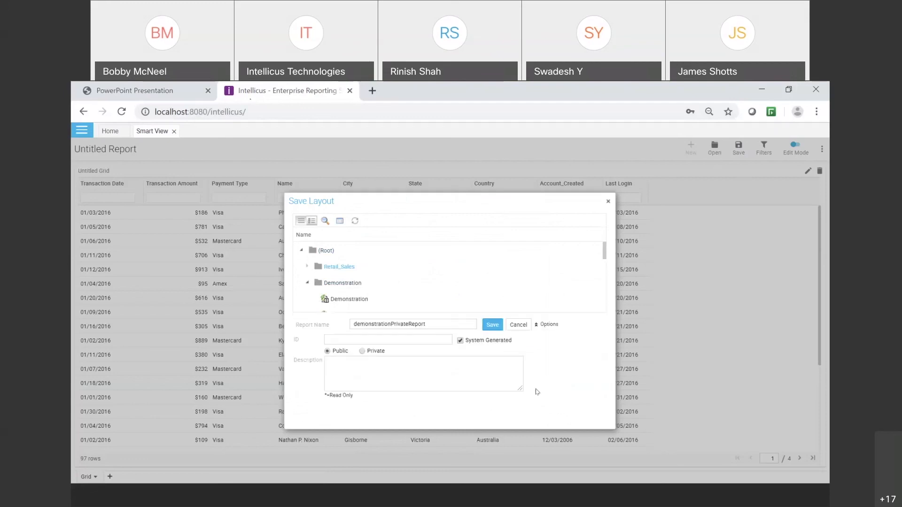
{"action": "left_click", "coordinate": [359, 353]}
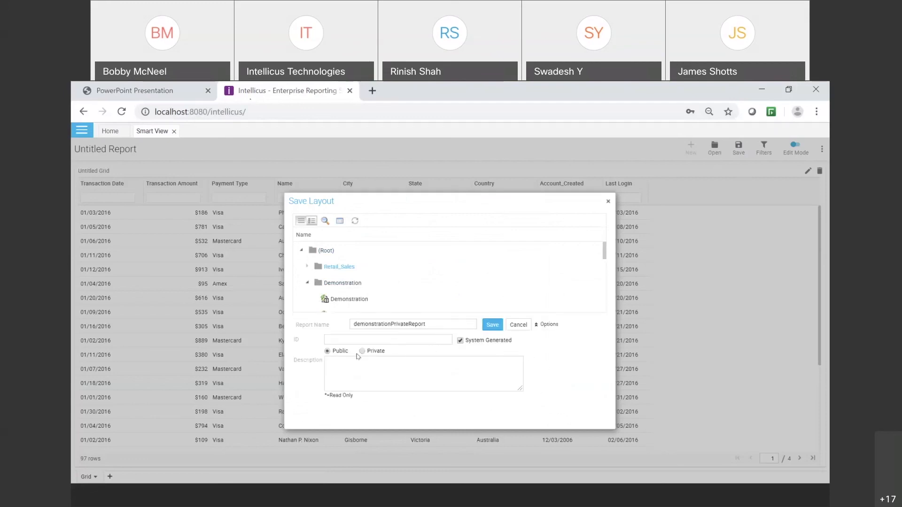
{"action": "left_click", "coordinate": [496, 330]}
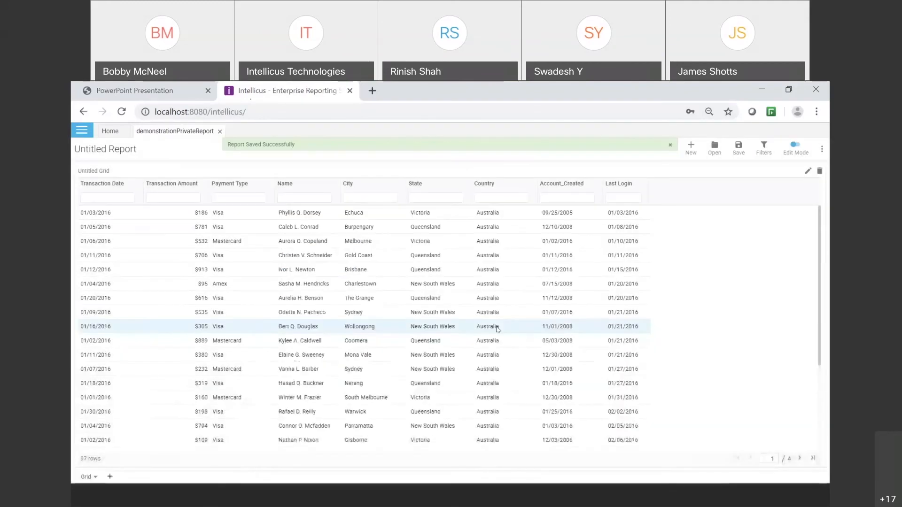
{"action": "left_click", "coordinate": [219, 132]}
Step: In the Explorer, show the Scope column and set its filter to (ALL)
{"action": "left_click", "coordinate": [82, 130]}
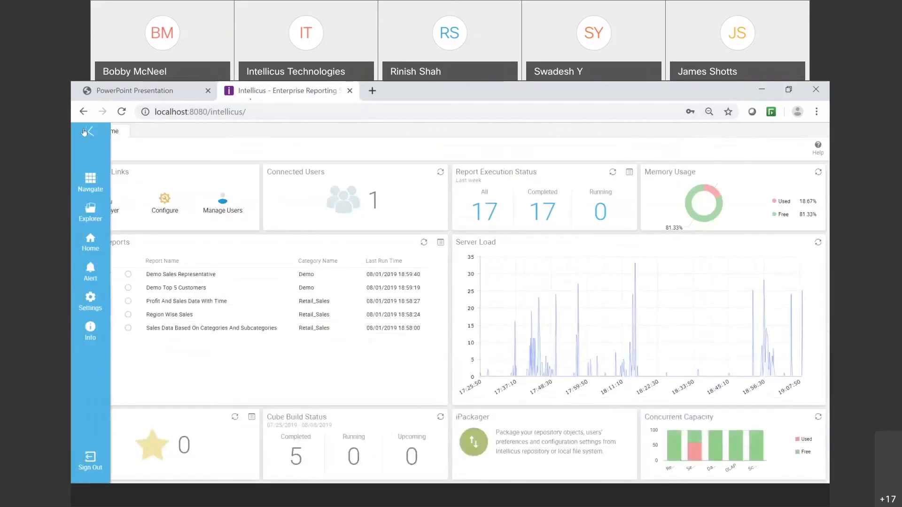
{"action": "left_click", "coordinate": [89, 214]}
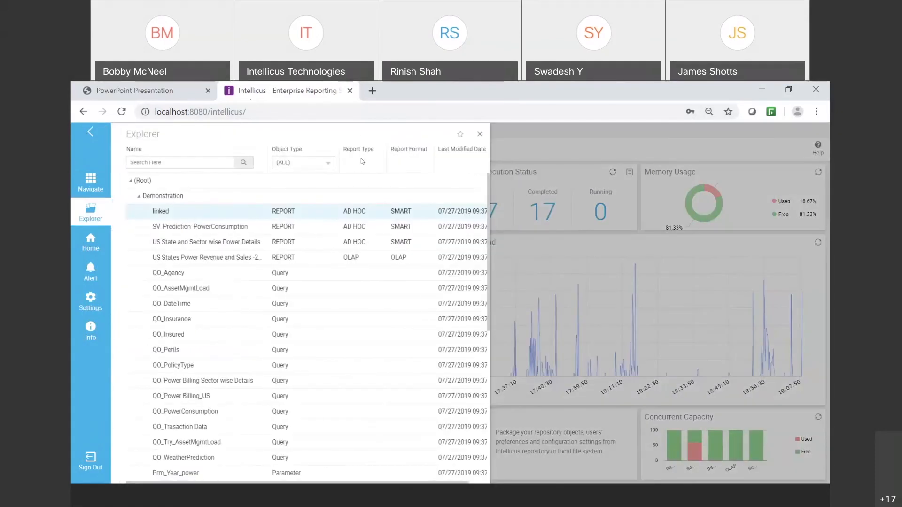
{"action": "left_click", "coordinate": [362, 162]}
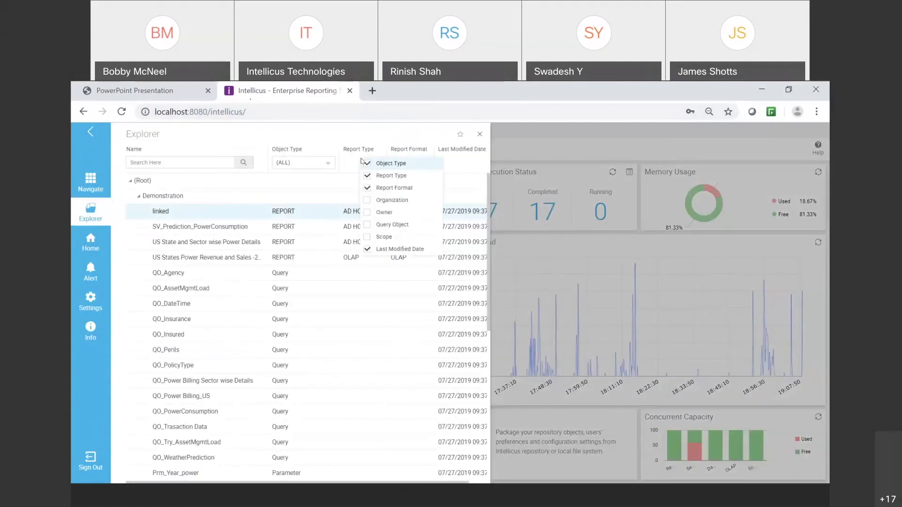
{"action": "left_click", "coordinate": [367, 237]}
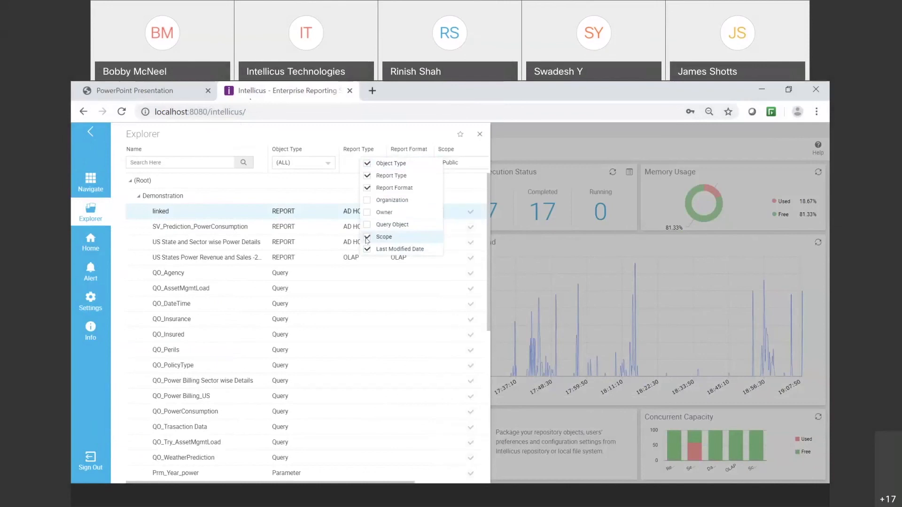
{"action": "left_click", "coordinate": [470, 164]}
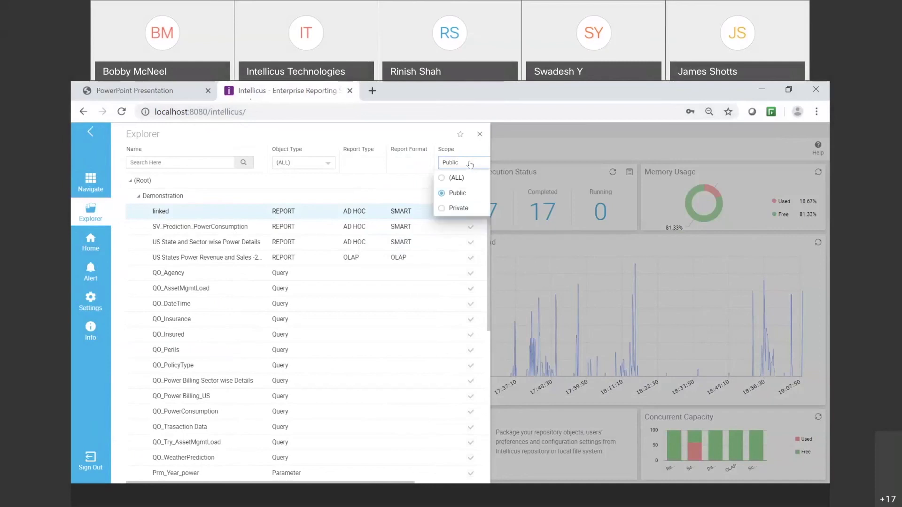
{"action": "left_click", "coordinate": [443, 179]}
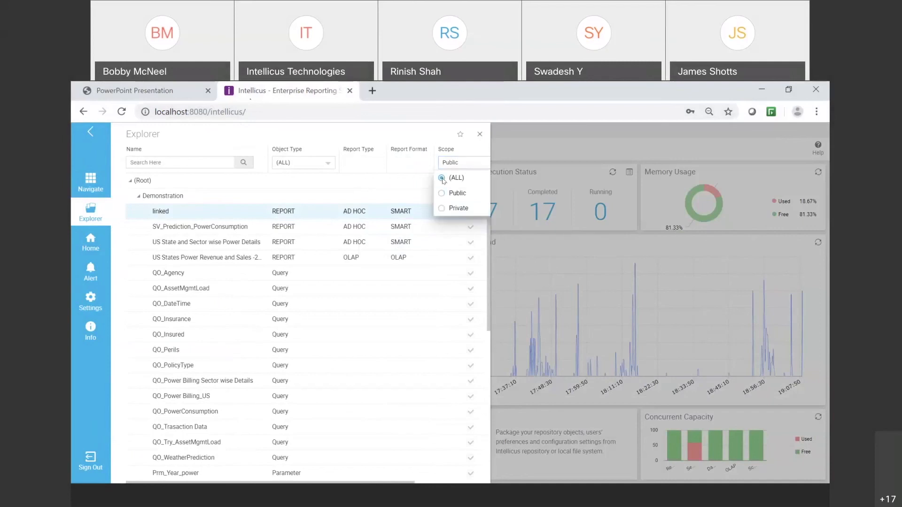
{"action": "left_click", "coordinate": [426, 135]}
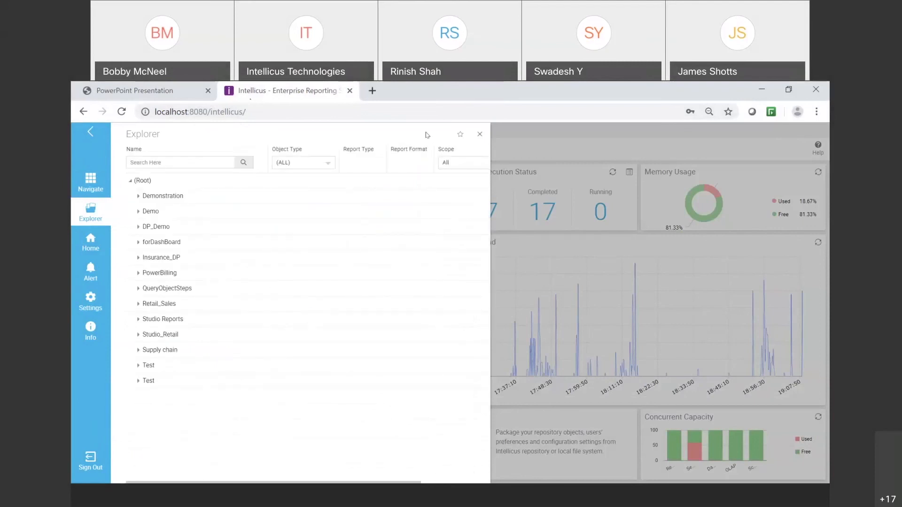
Step: Expand the Demonstration folder in the Explorer and refresh its contents
{"action": "left_click", "coordinate": [139, 196]}
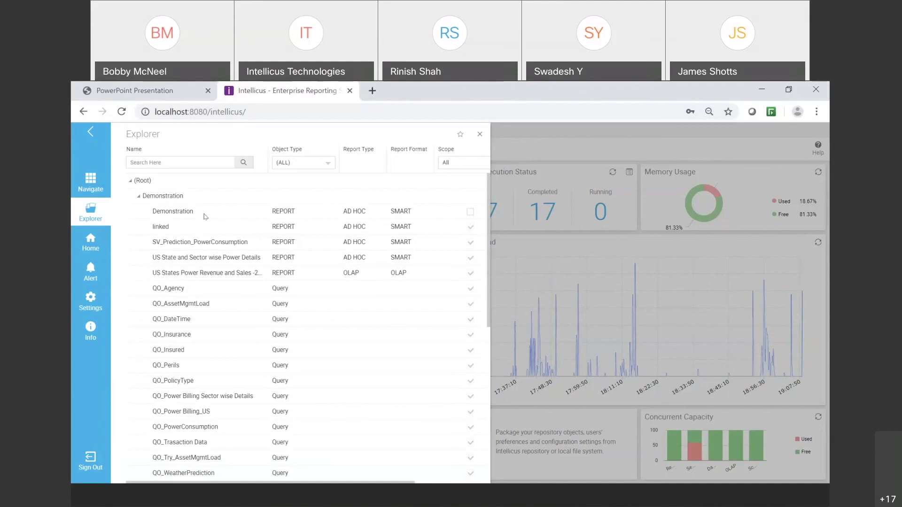
{"action": "right_click", "coordinate": [168, 197]}
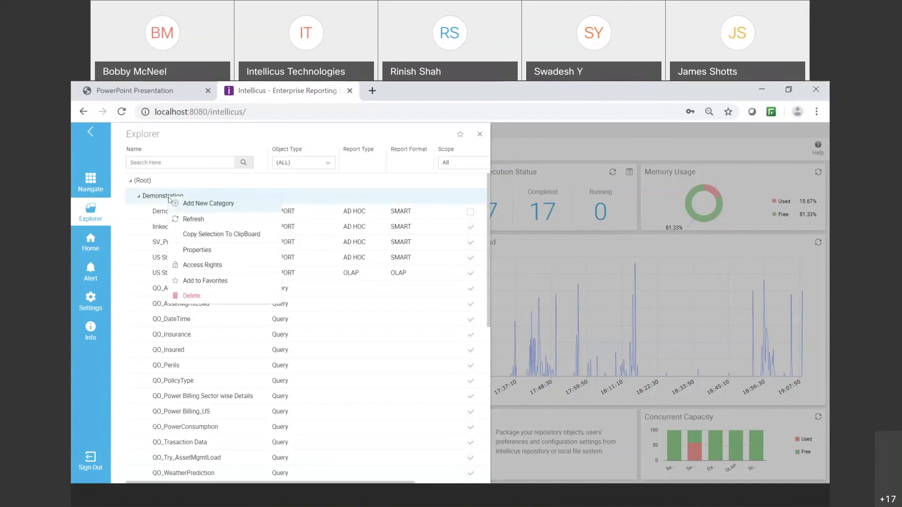
{"action": "left_click", "coordinate": [189, 220]}
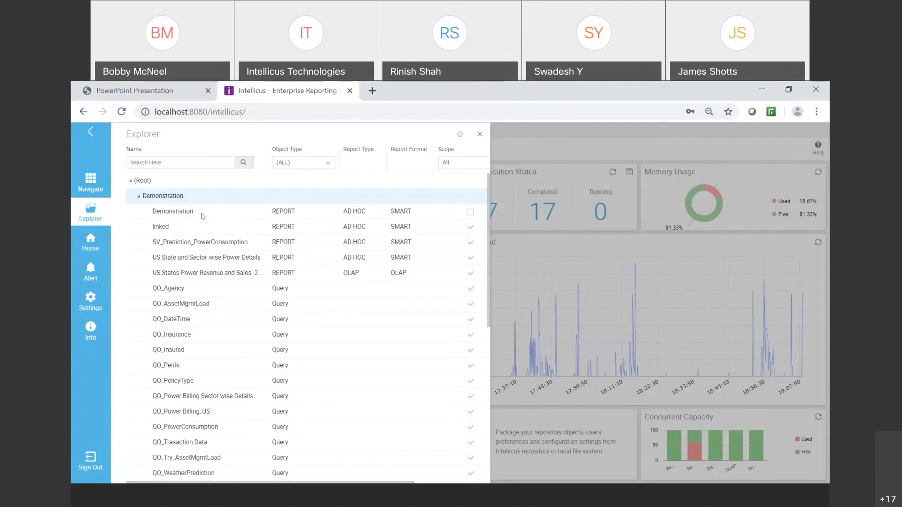
Step: Filter the Explorer to Private scope and expand the Demonstration folder to view its private reports
{"action": "left_click", "coordinate": [473, 169]}
{"action": "left_click", "coordinate": [443, 209]}
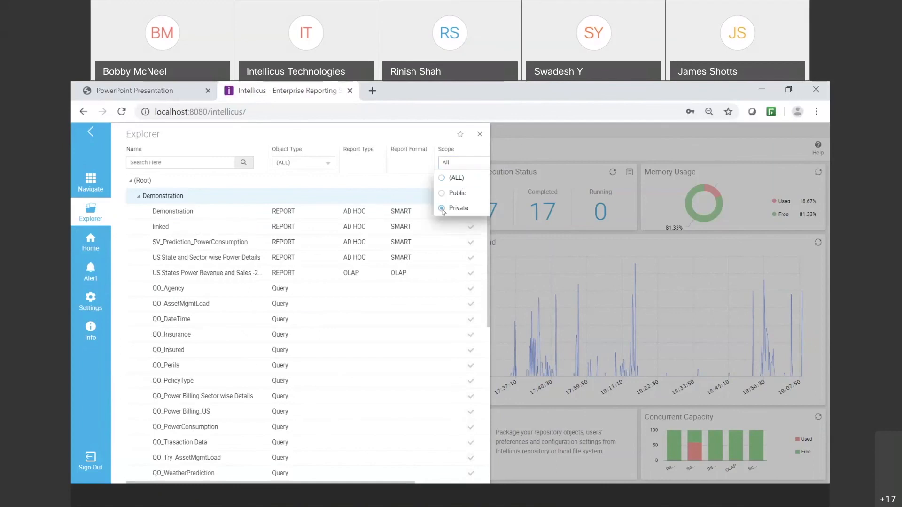
{"action": "left_click", "coordinate": [390, 183]}
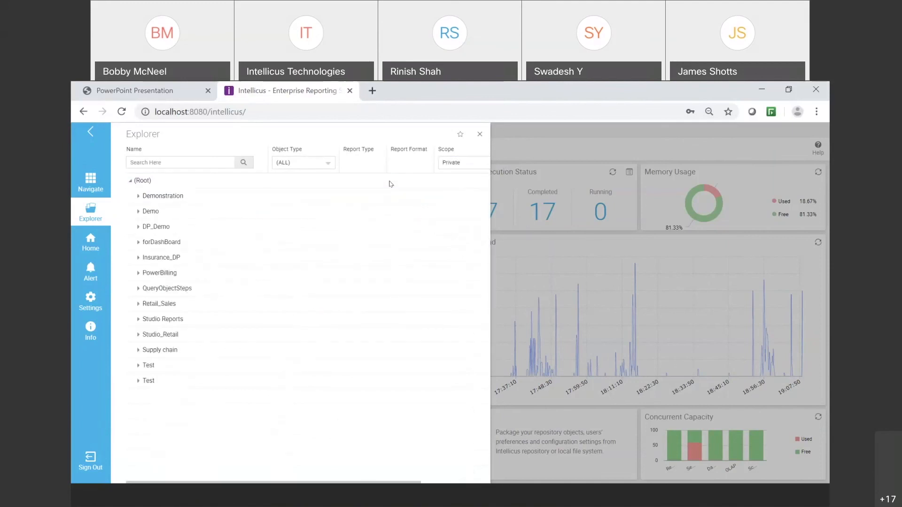
{"action": "left_click", "coordinate": [139, 196]}
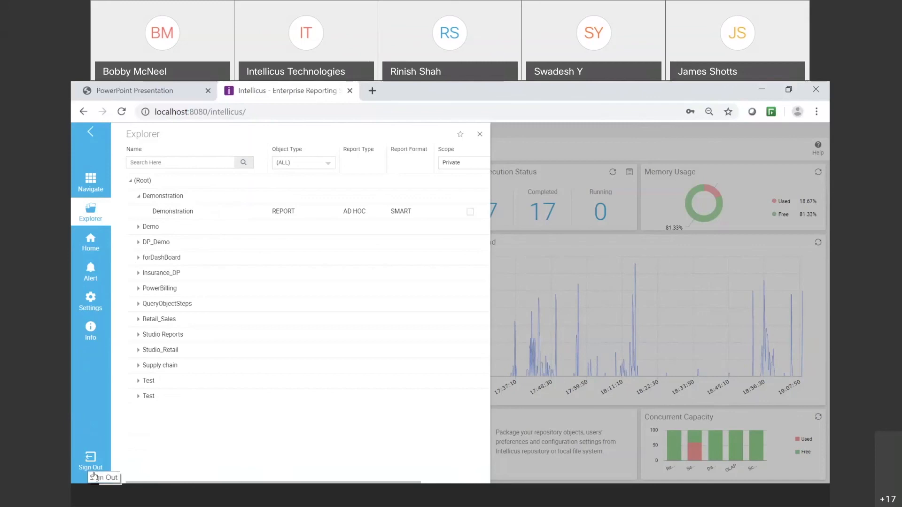
Step: Switch back to the PDF presentation and advance to the Q&A slide
{"action": "left_click", "coordinate": [140, 92]}
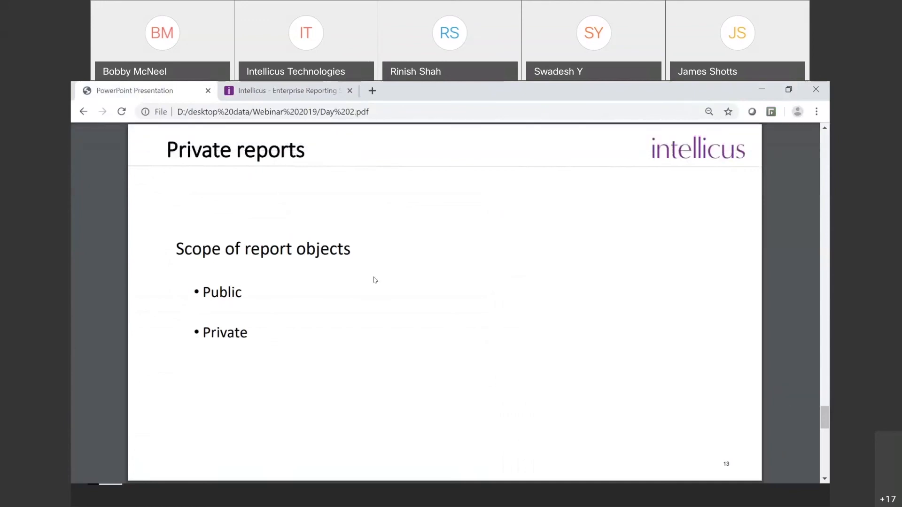
{"action": "key", "text": "Right"}
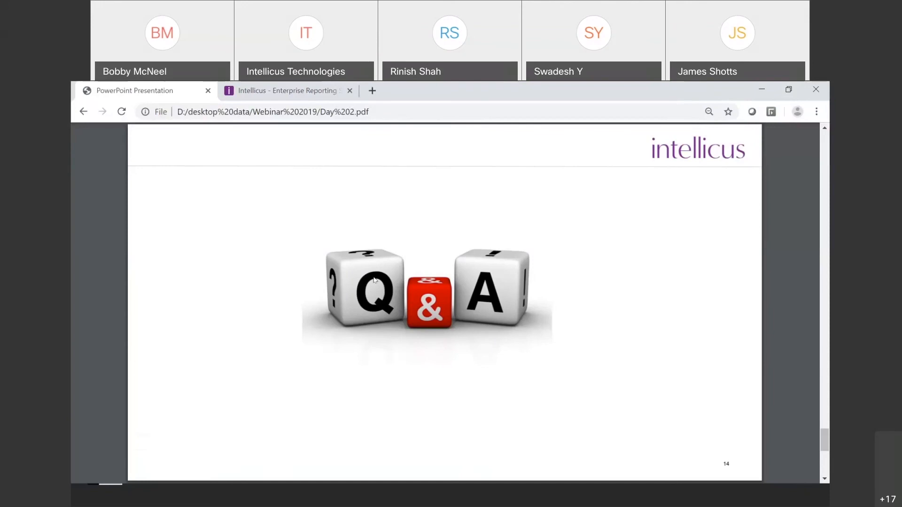